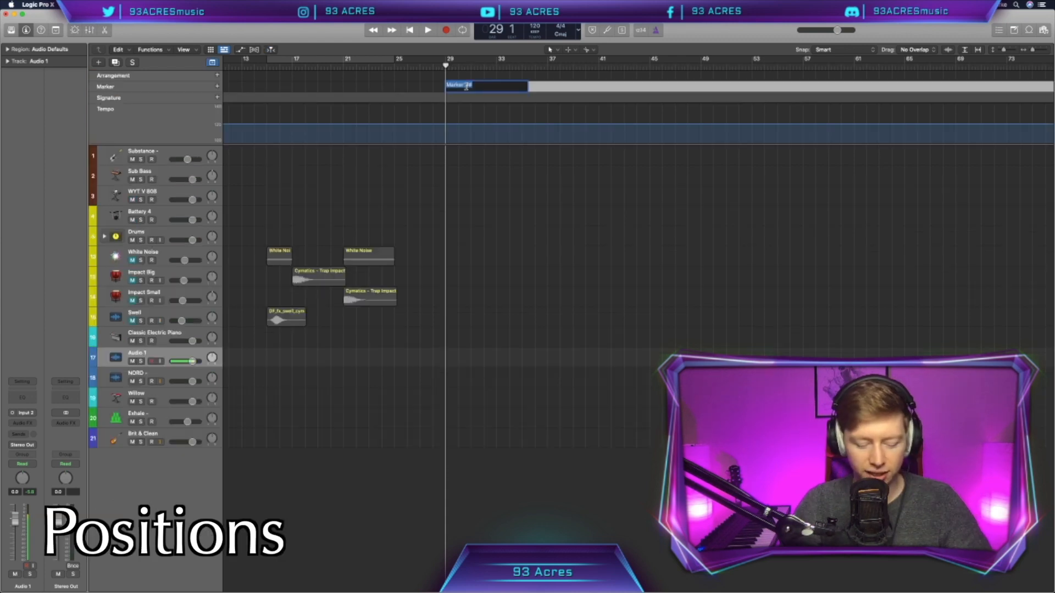
Rename the marker at bar 29 as POSITIONS and colour it bright red
text(POSI)
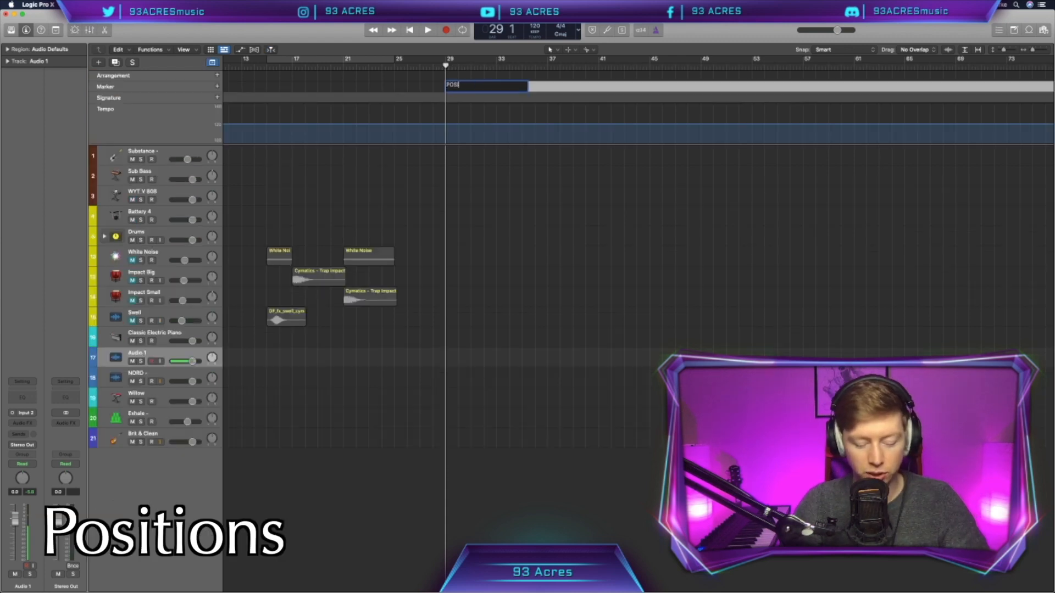
text(TION)
text(S)
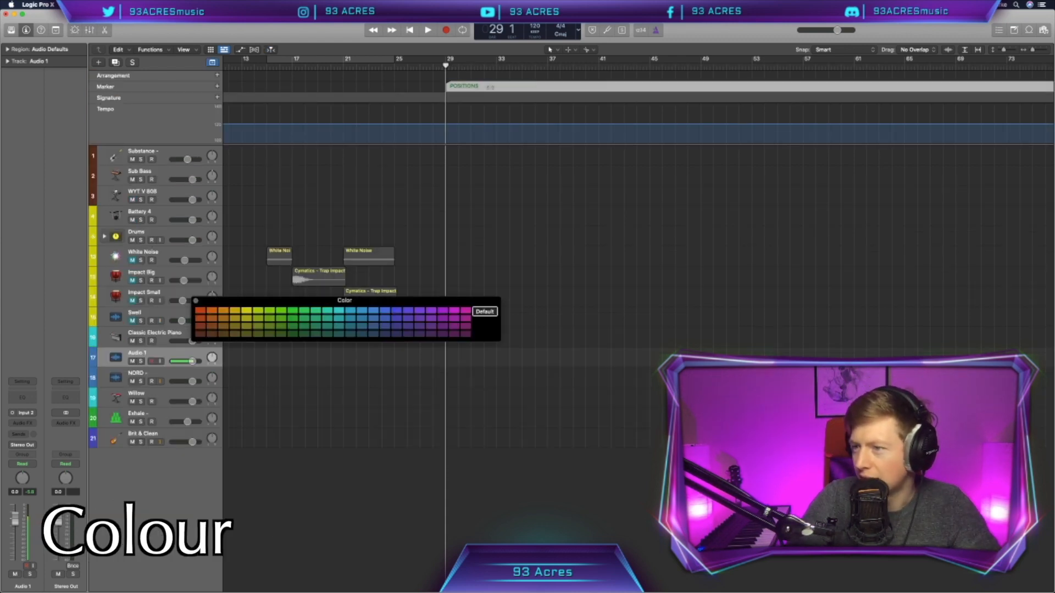
click(204, 313)
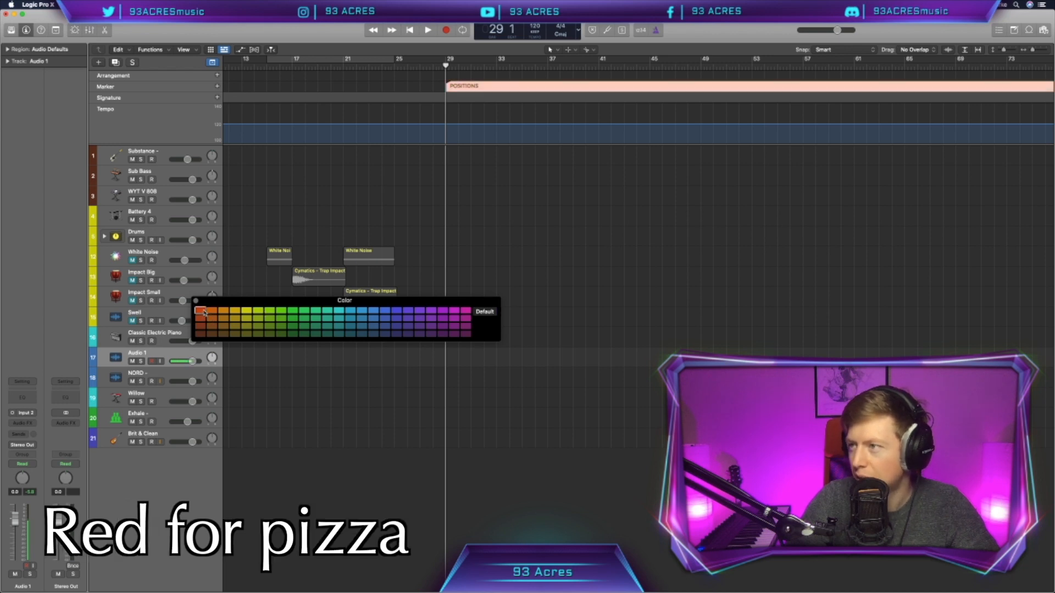
key(alt+c)
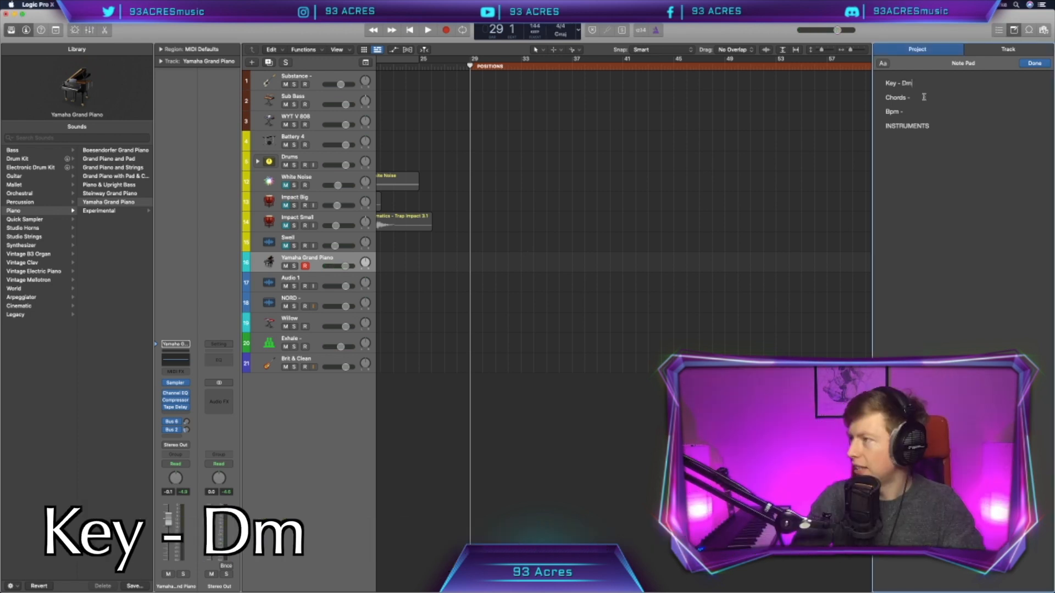
Fill in the project note's key line with "Dm (Fmajor = Dm natural)"
click(923, 82)
text(Dm)
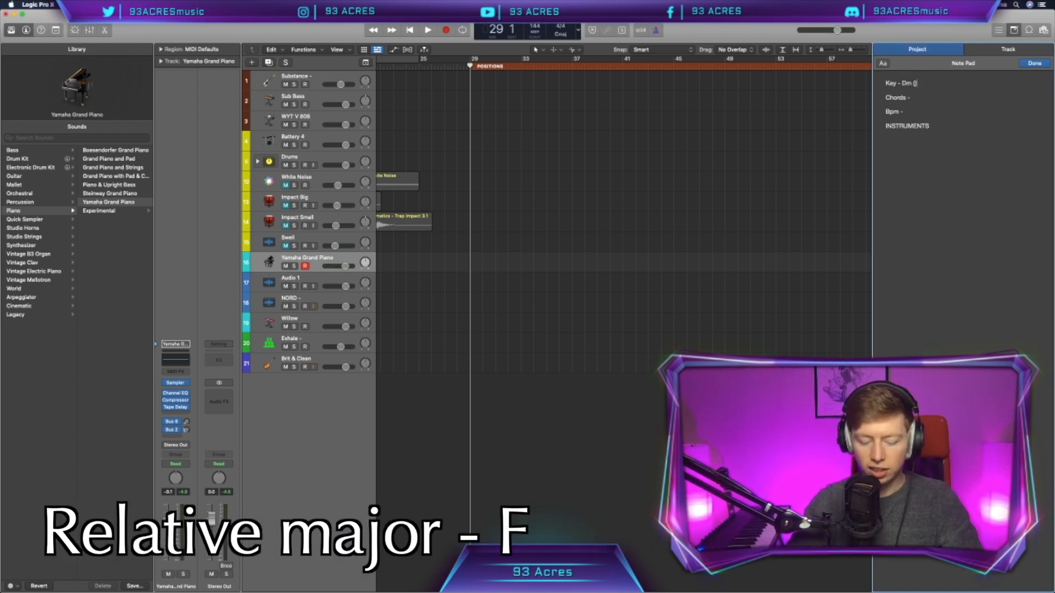
text( ()
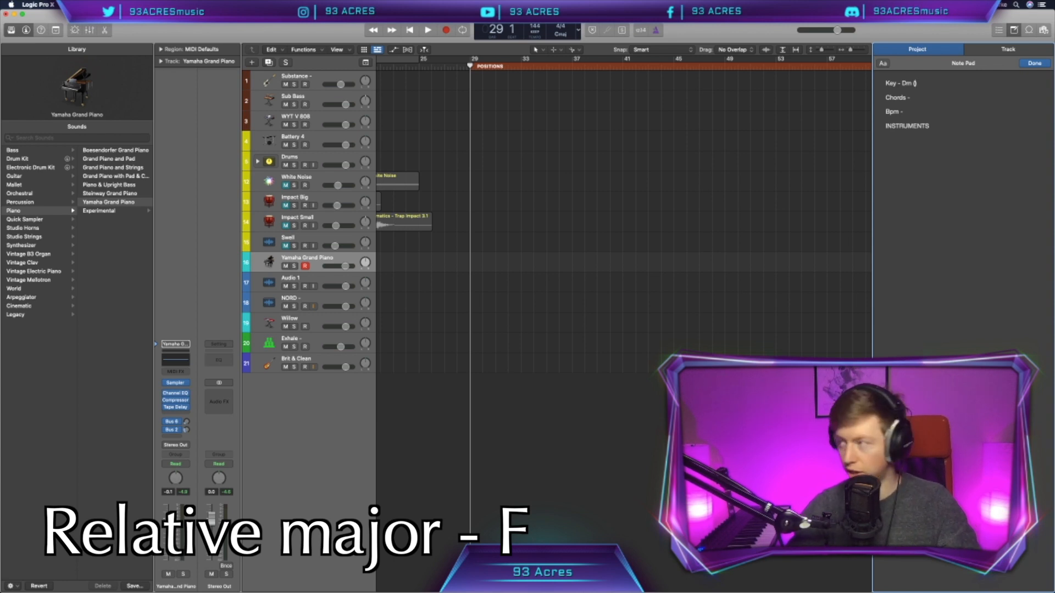
text(Fmajor = Dm))
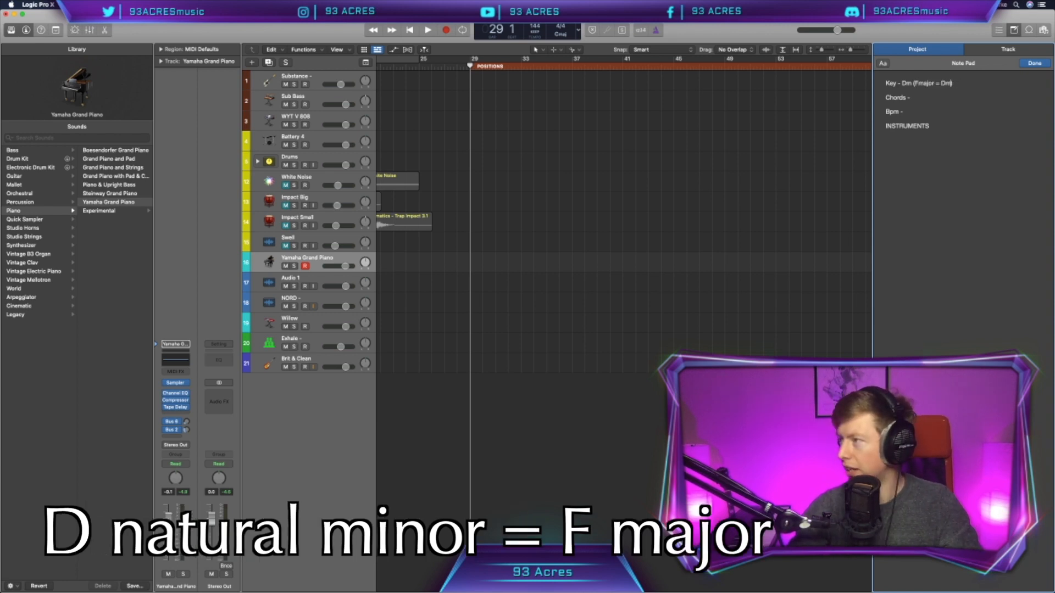
text(natural)
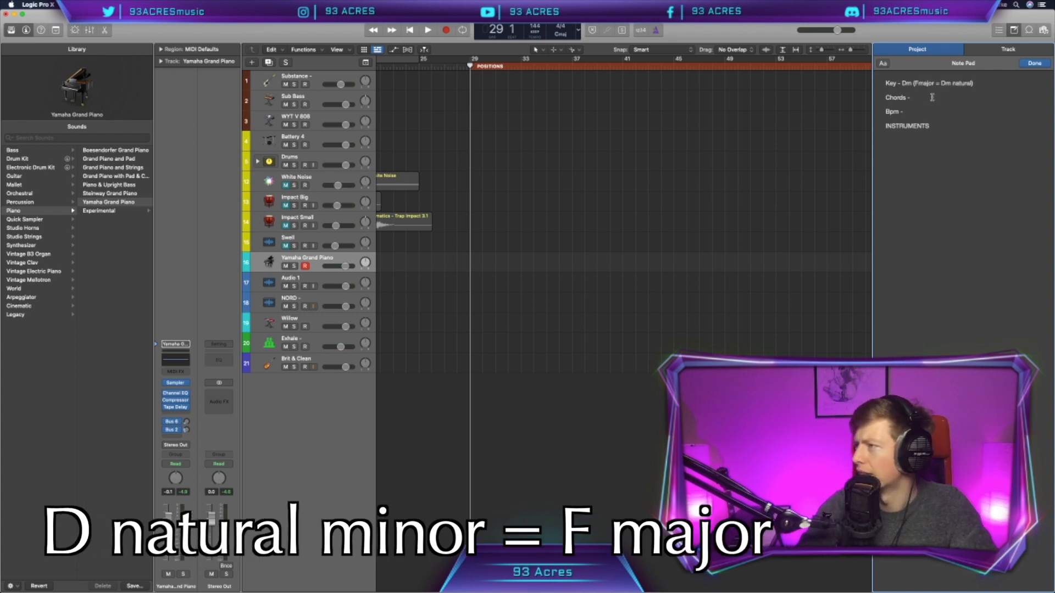
Fill in the project note's chords line with "Dm - Am - Bb - Gm"
click(926, 98)
text(D)
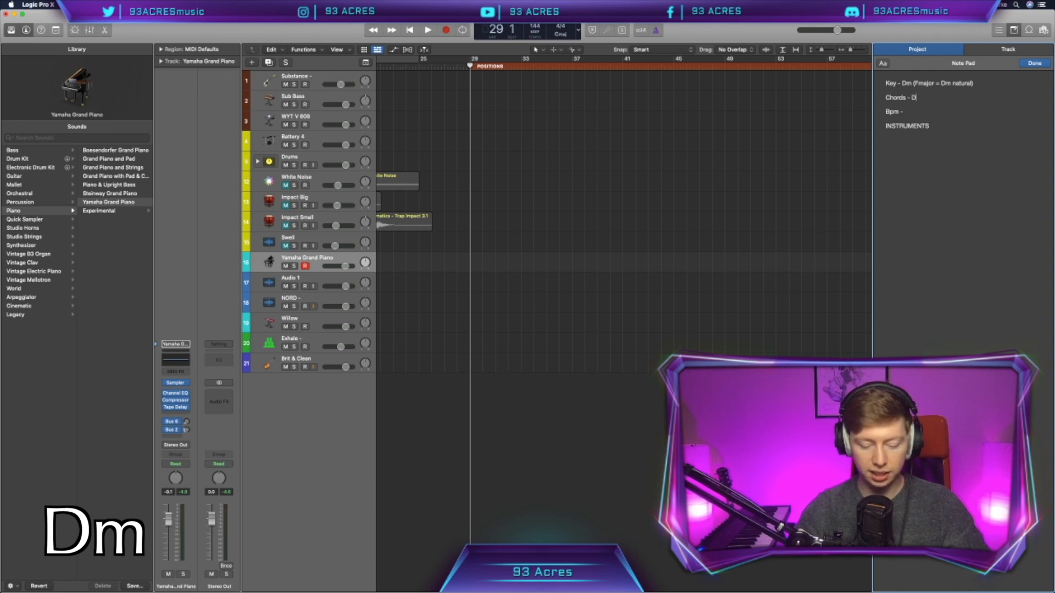
text(m - Am)
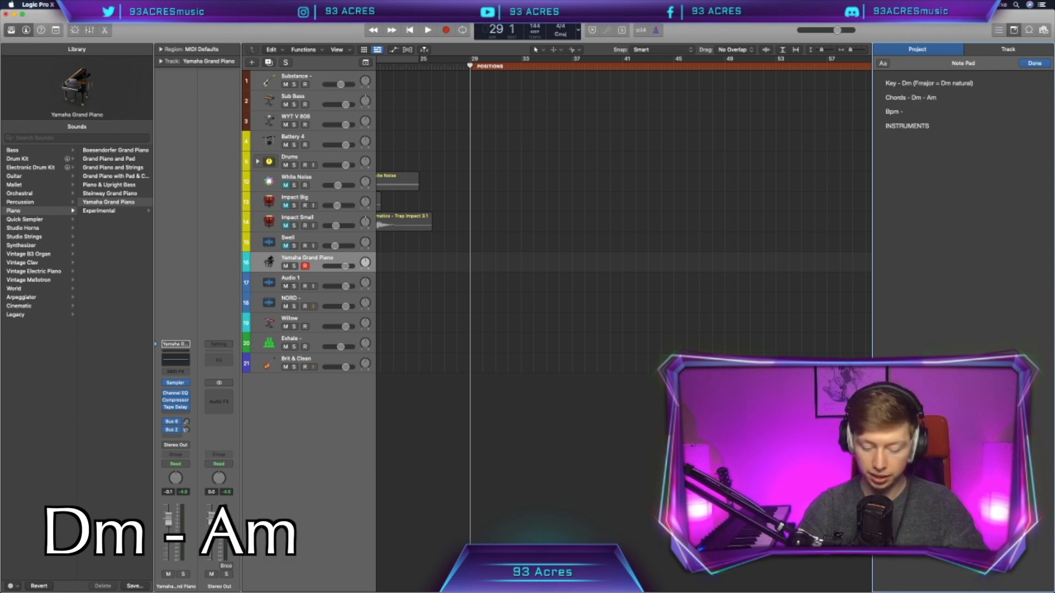
text( - Bb - Gm)
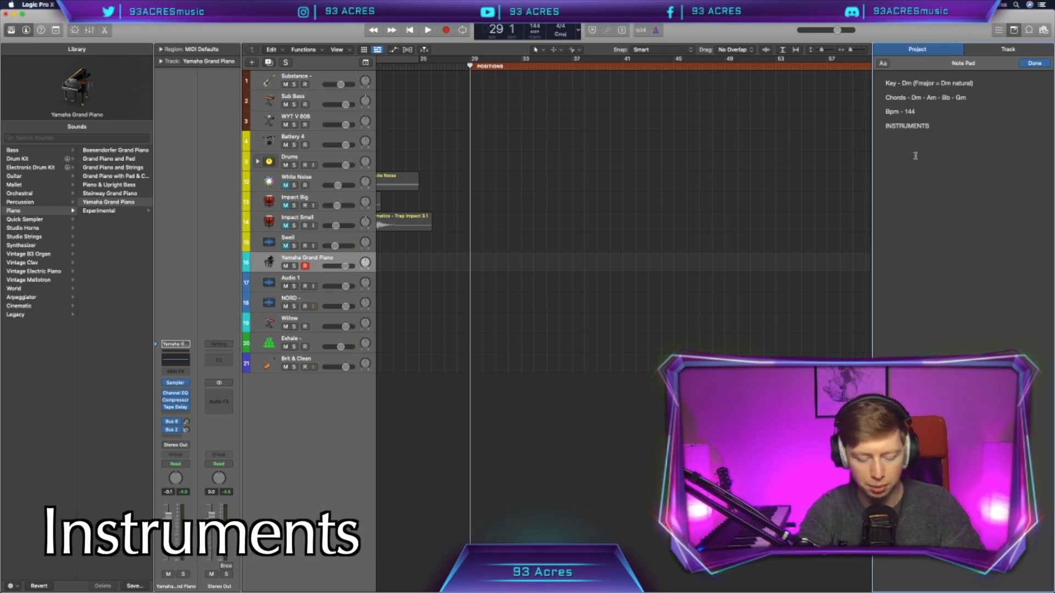
List "Guitar" and "Kick snare" on separate lines under INSTRUMENTS in the project note
text(Guitar)
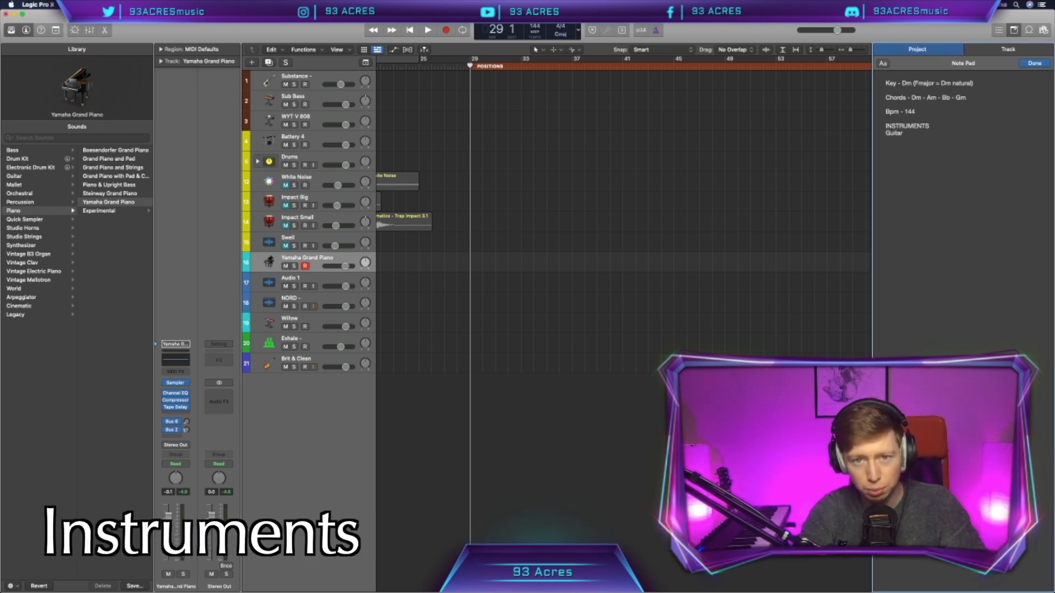
key(Return)
text(Kic)
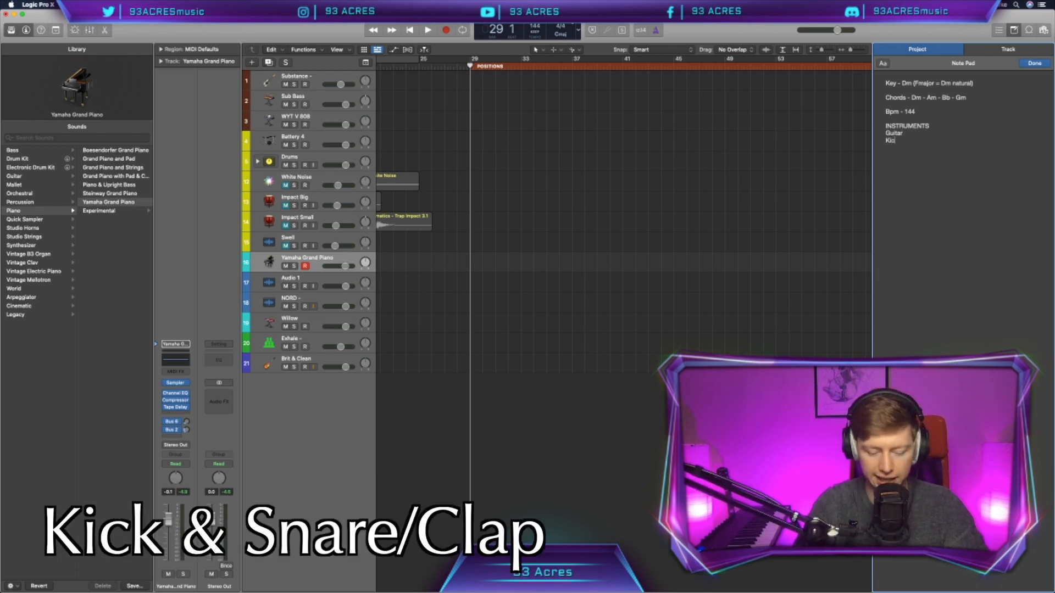
text(k sn)
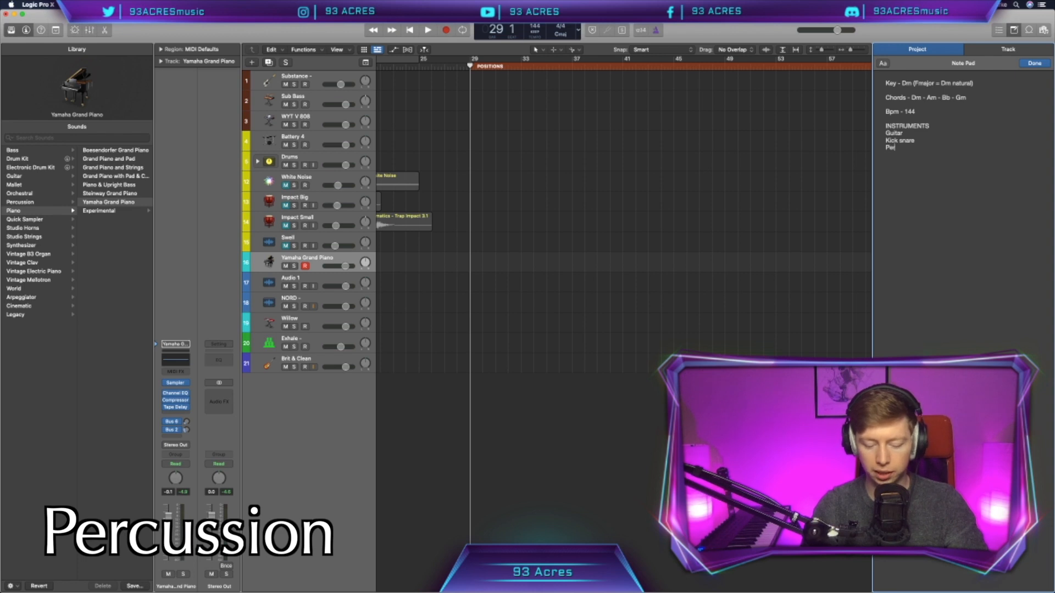
Add the line "Percs - tambourine, shaker, jungle noise," to the note's instrument list
text(a)
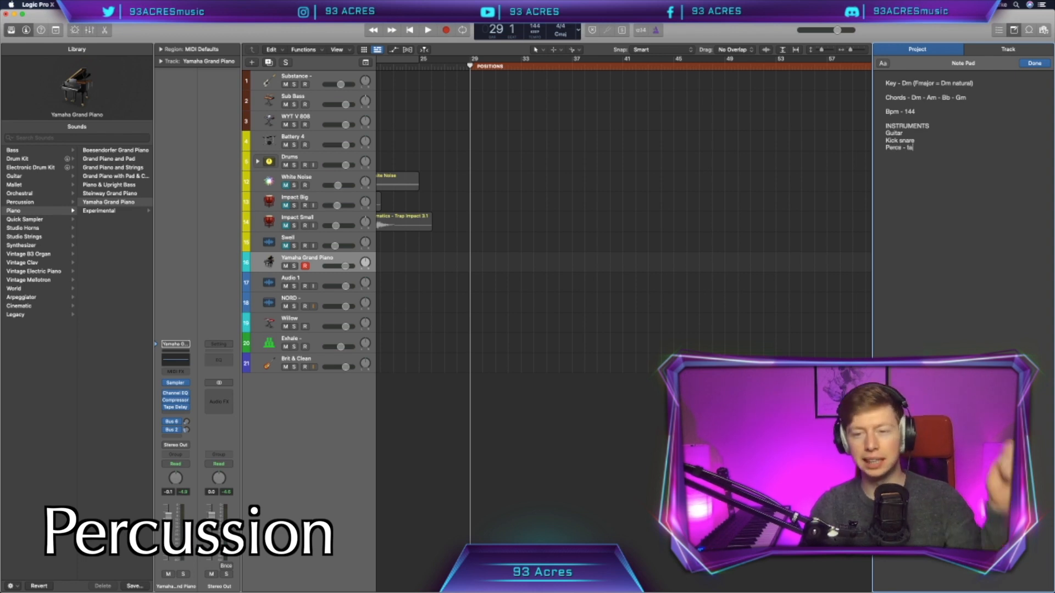
text(re Percs - tambourine)
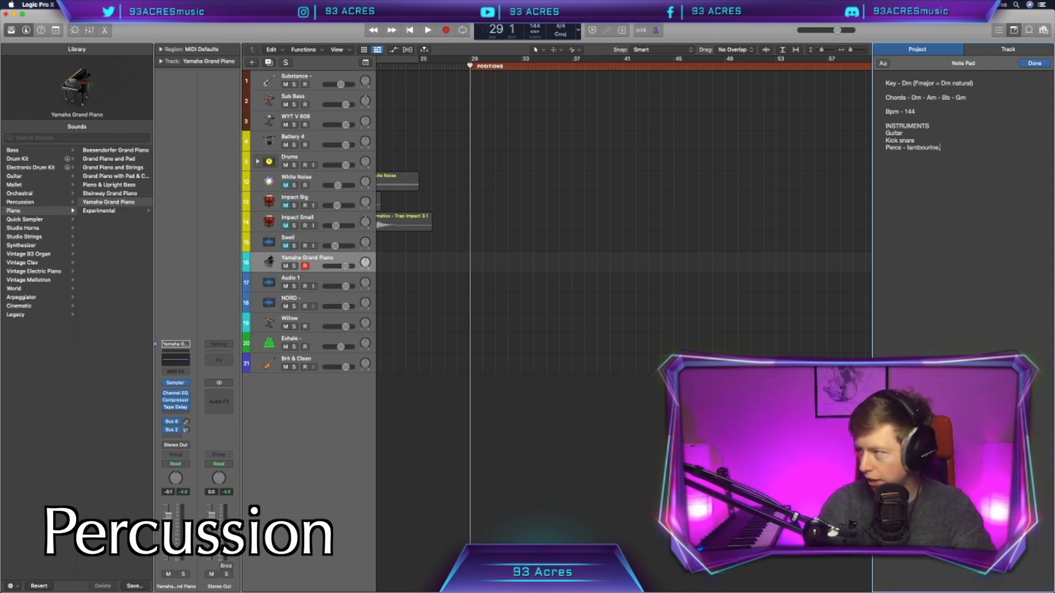
text(, shaker)
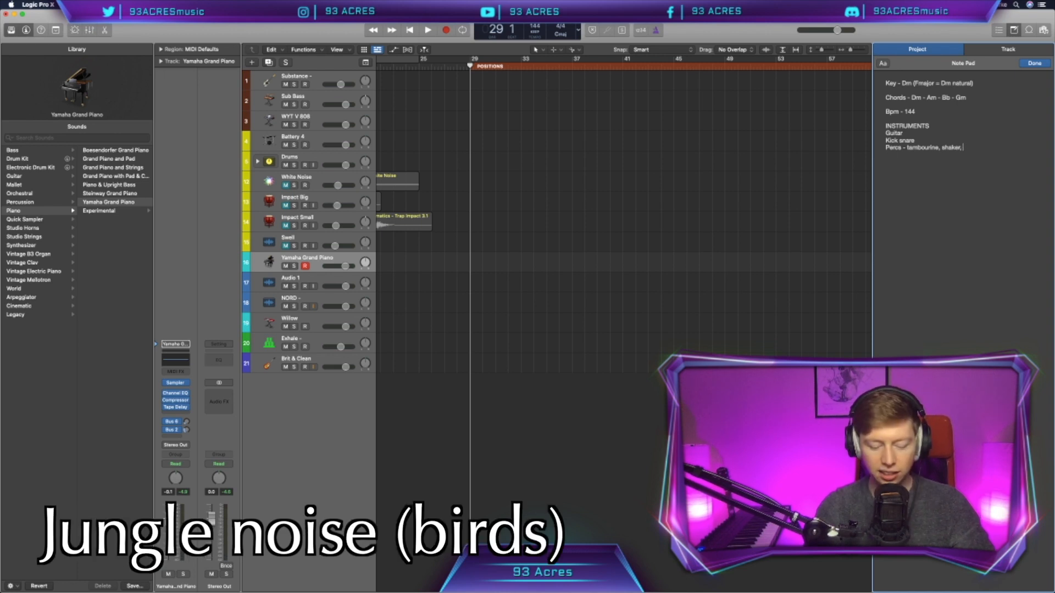
text(, jungle noise,)
key(Return)
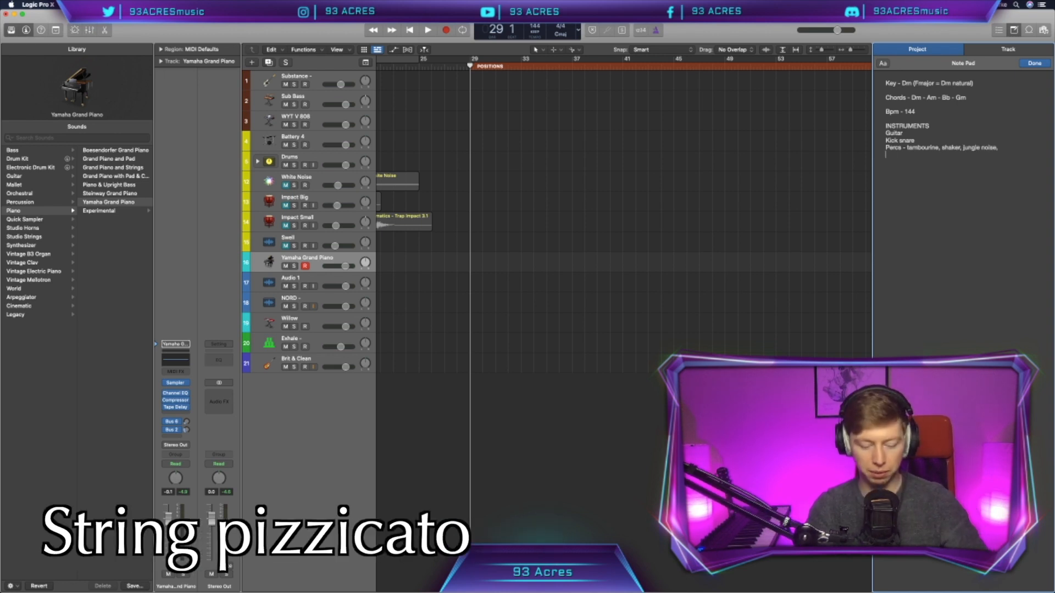
Add "pizzicato strings / violins" to the instrument list, with "impacts / risers" on the line above it
text(pizzicato strin)
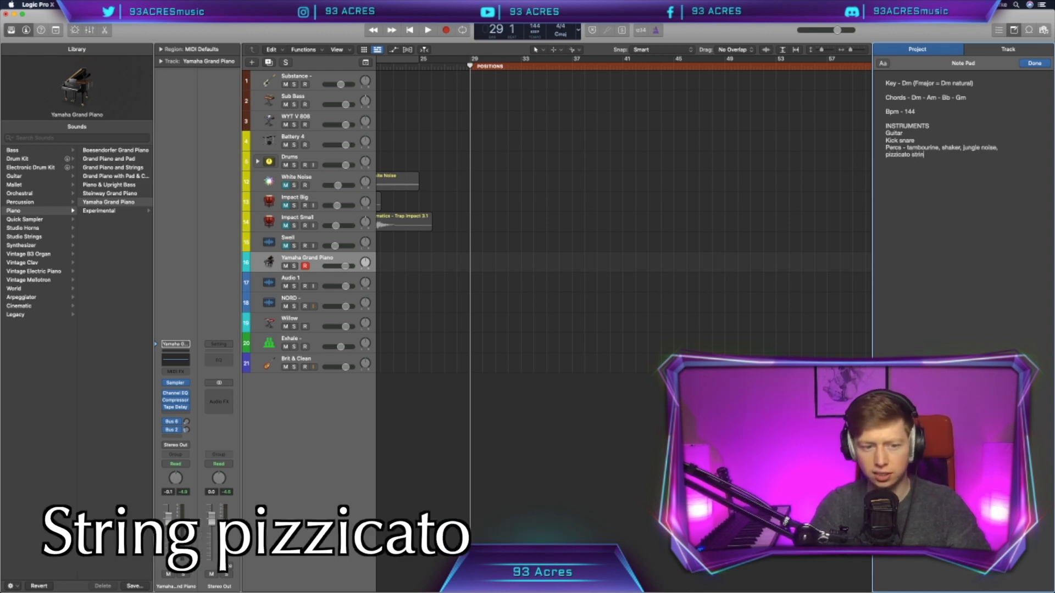
text(gs / violins)
key(Return)
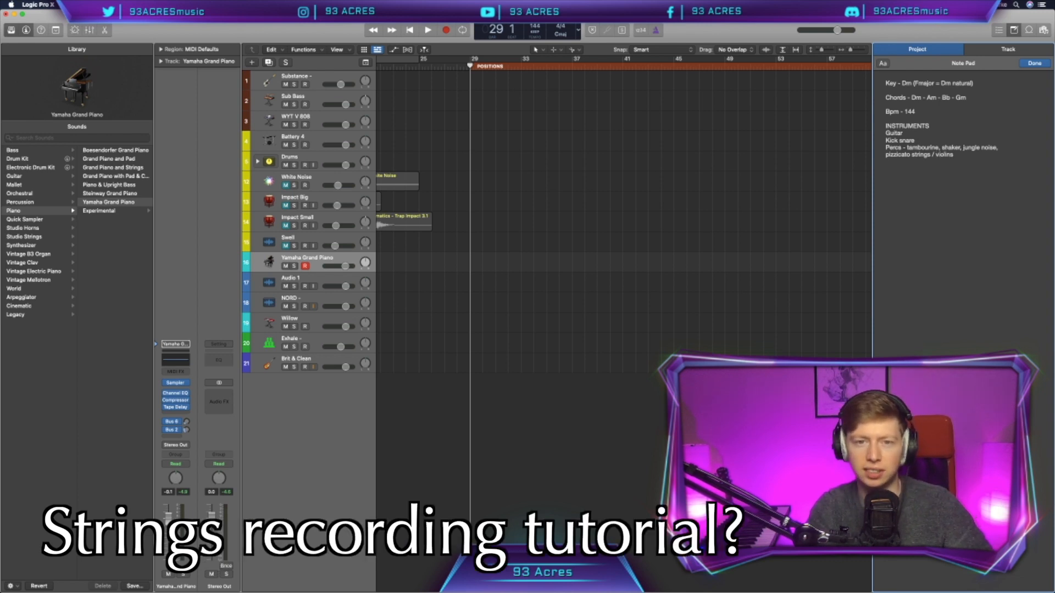
key(Return)
text(im)
List the vocal parts "lead vocal", "doubles", "harmony" and "whisper" below the instruments and close the note pad
text(ocal )
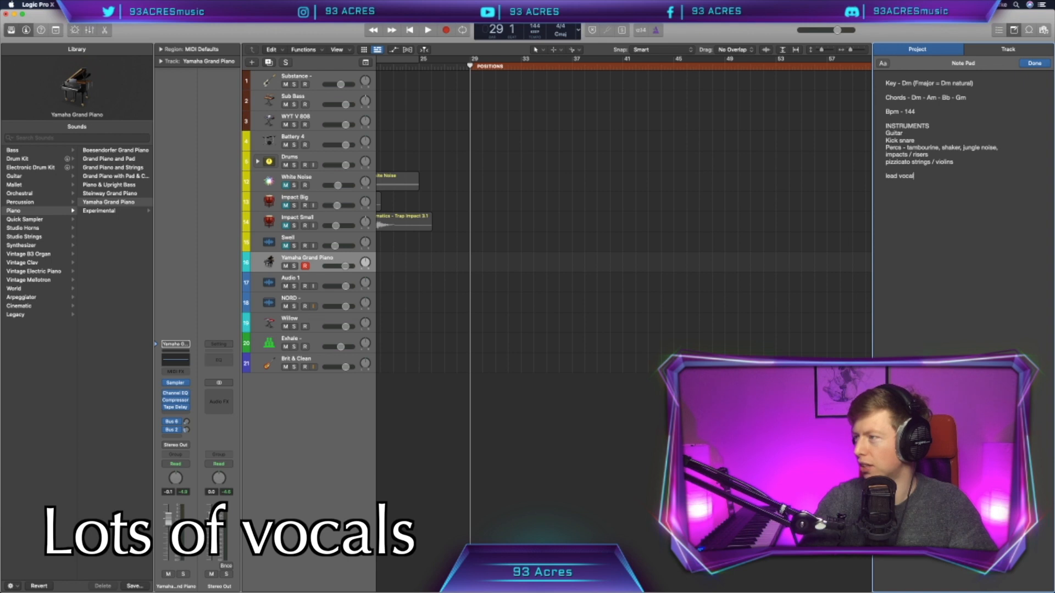
text(doubles)
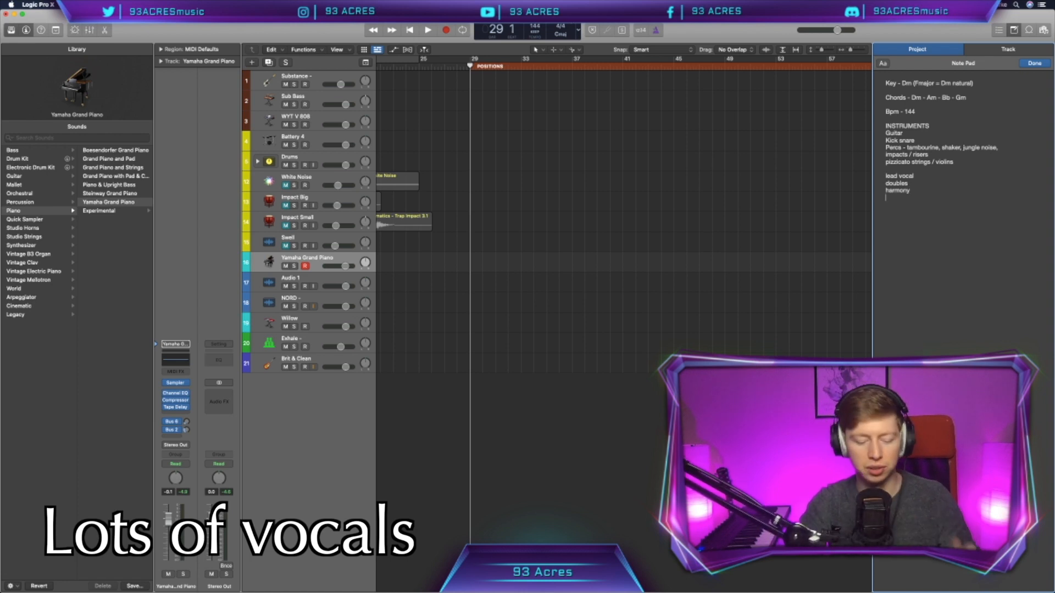
key(Return)
text(whisper)
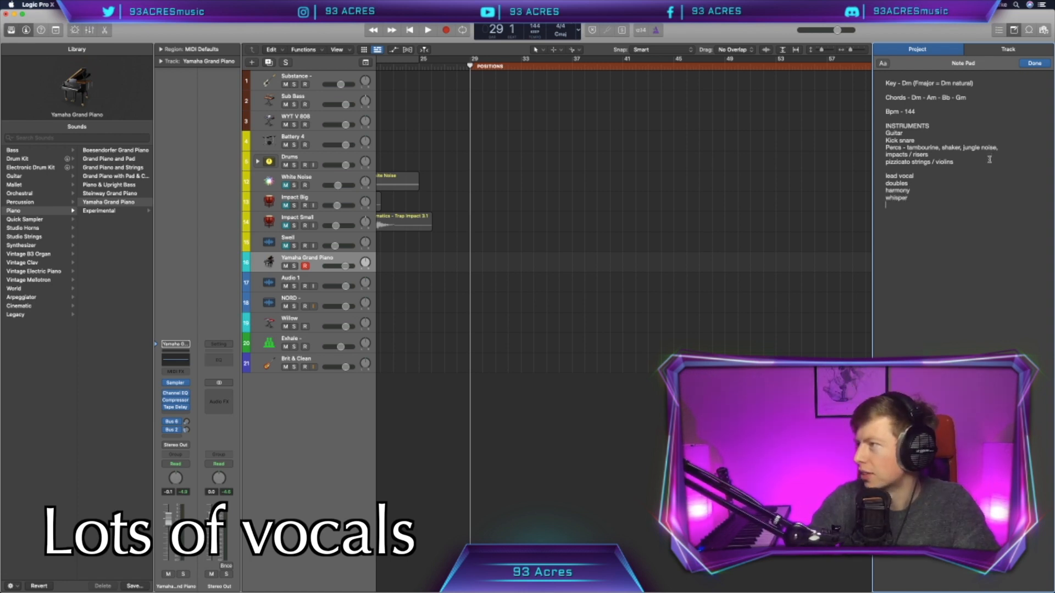
key(Return)
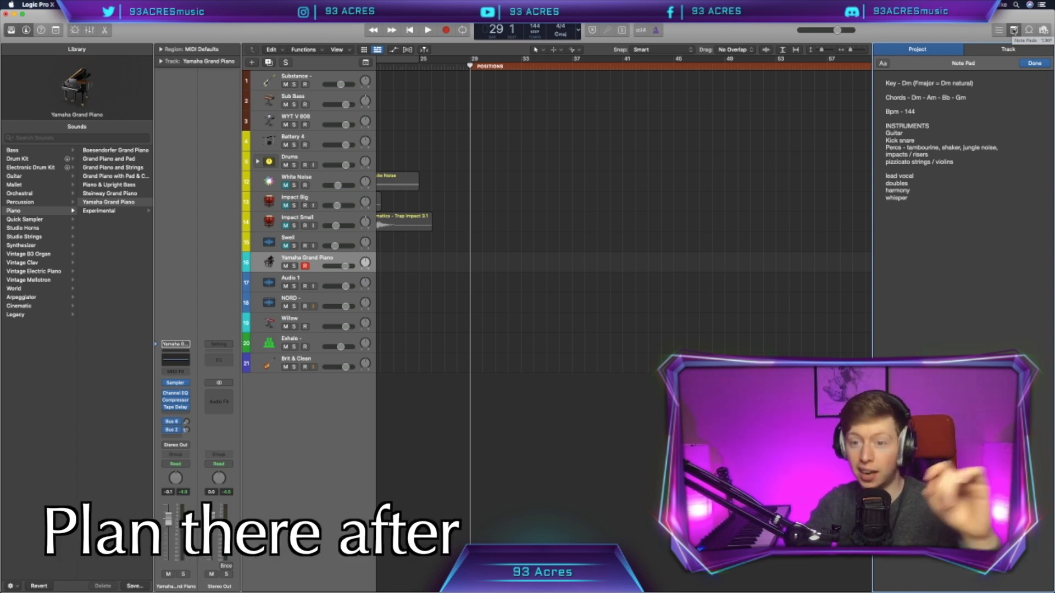
click(1013, 30)
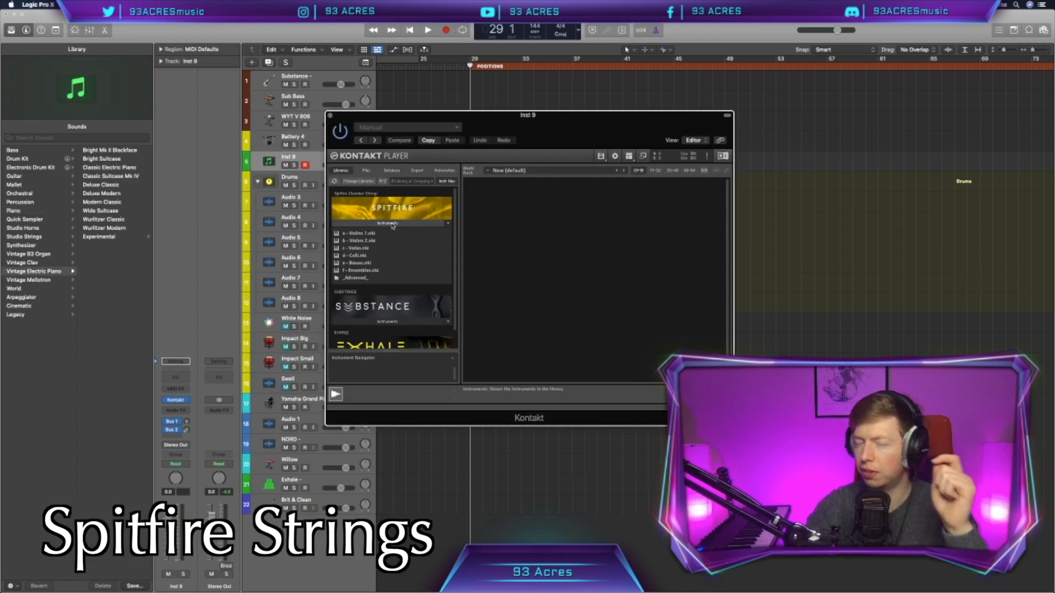
Load the "f - Ensembles.nki" instrument from the Spitfire chamber strings library in Kontakt
click(367, 271)
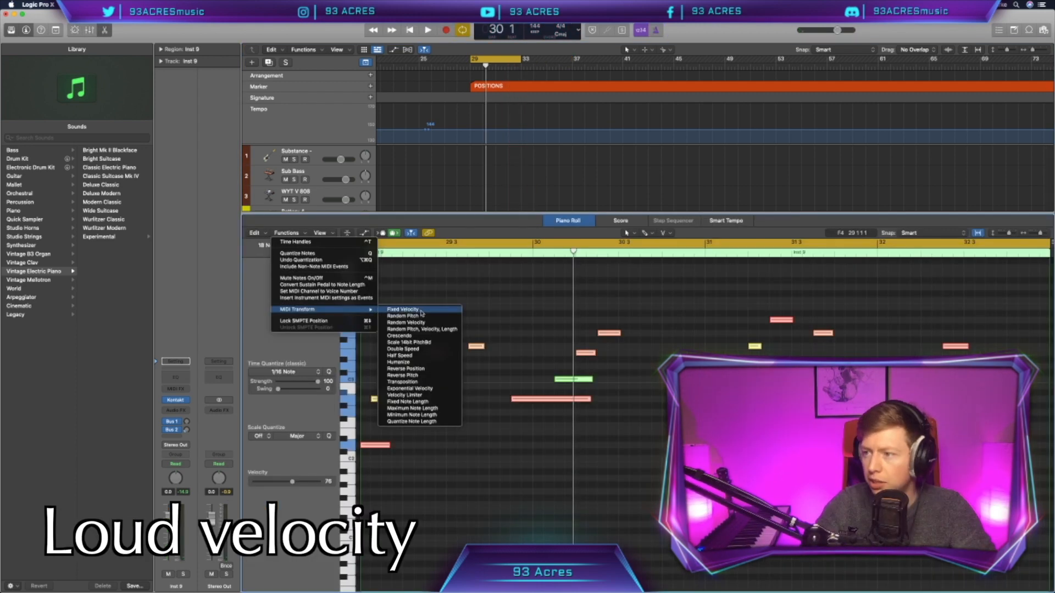
Apply the Fixed Velocity MIDI transform to the string notes, giving them all a velocity of 127
click(421, 311)
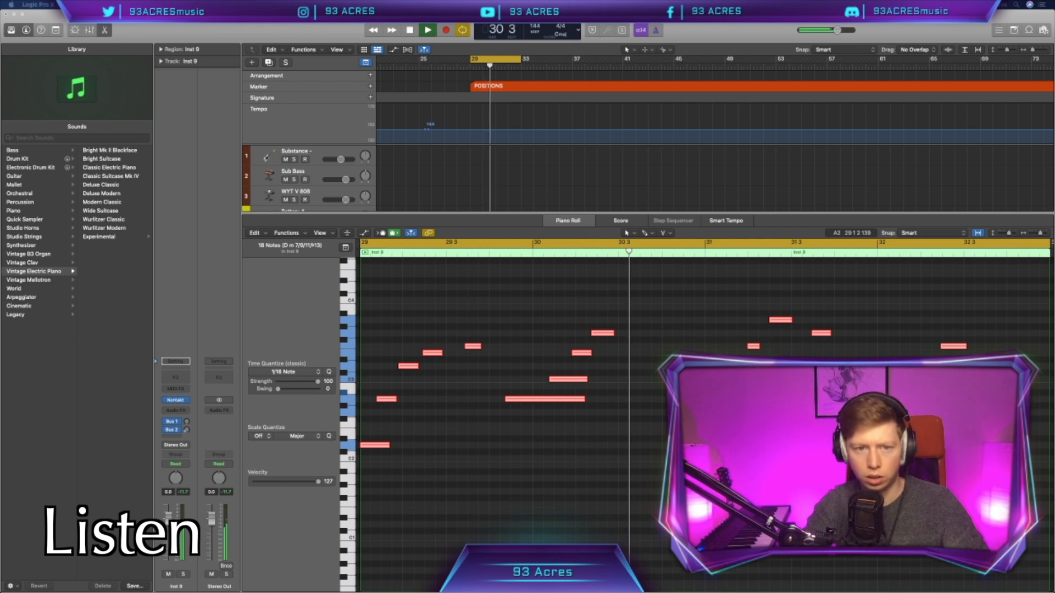
click(386, 399)
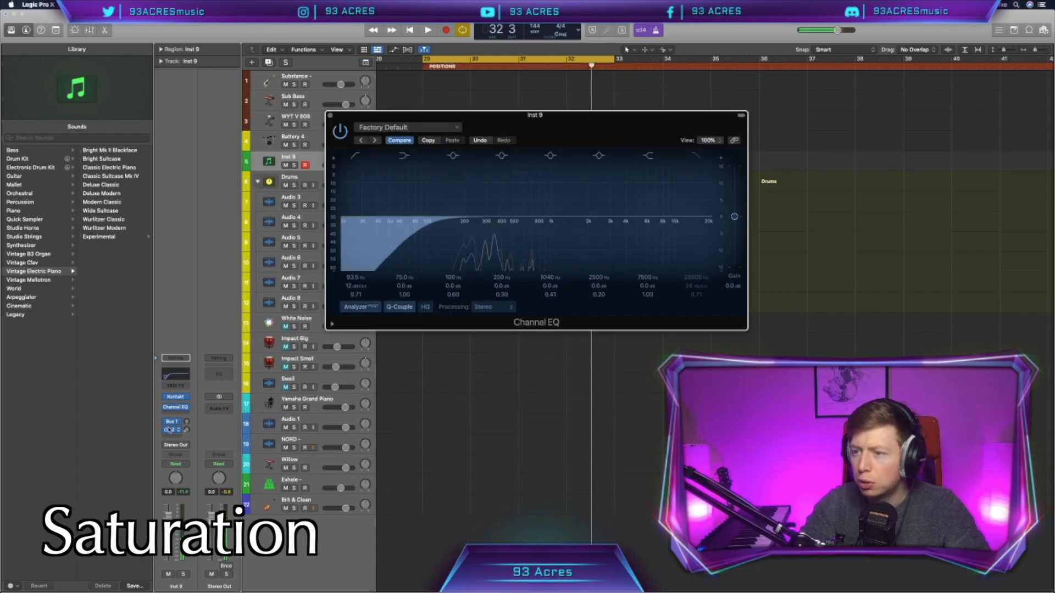
Add the FF Saturn saturation plug-in after the Channel EQ on the strings channel and rename the track VIOLINS
click(173, 415)
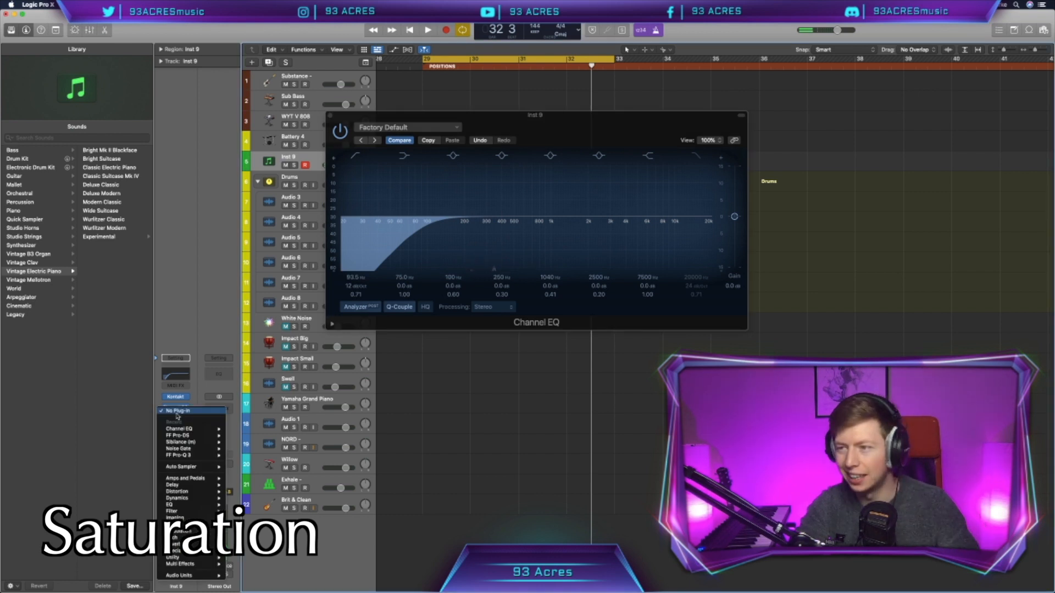
click(336, 556)
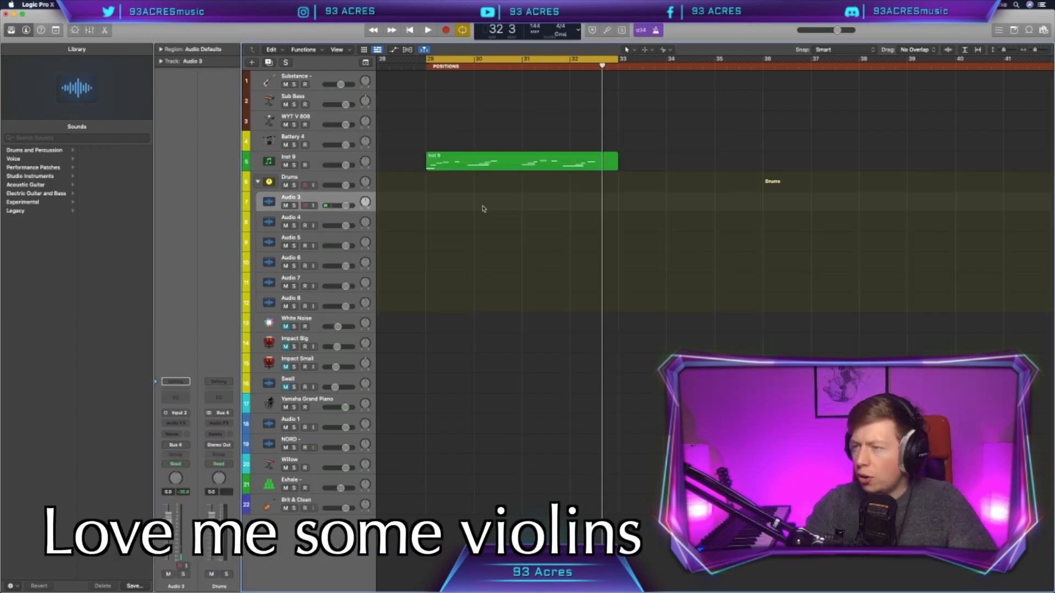
click(334, 158)
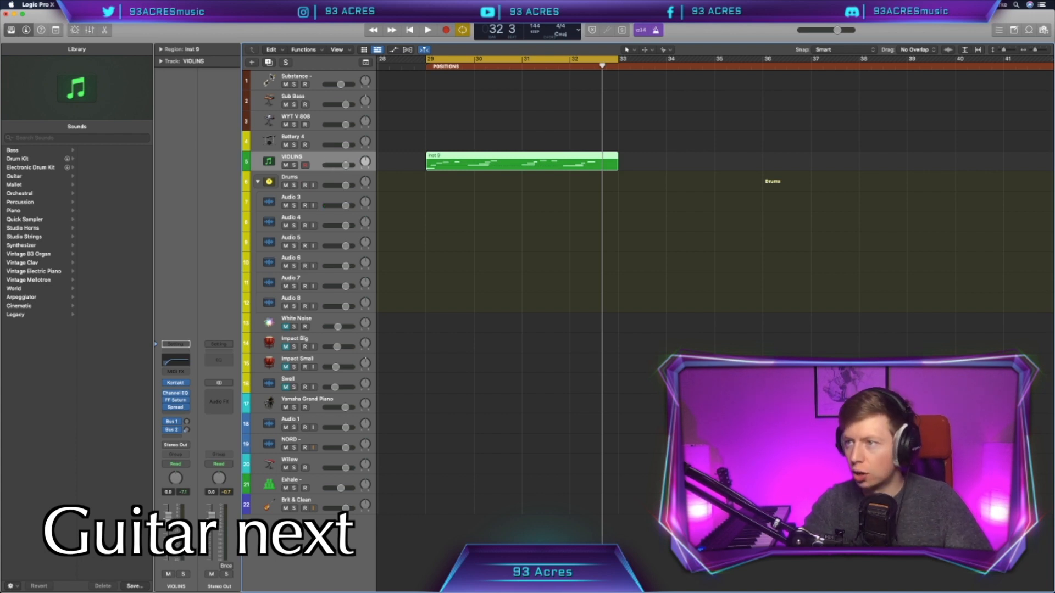
Create a guitar audio track with the Brit and Clean patch and record a guitar take over bars 29 to 33
click(255, 62)
key(Return)
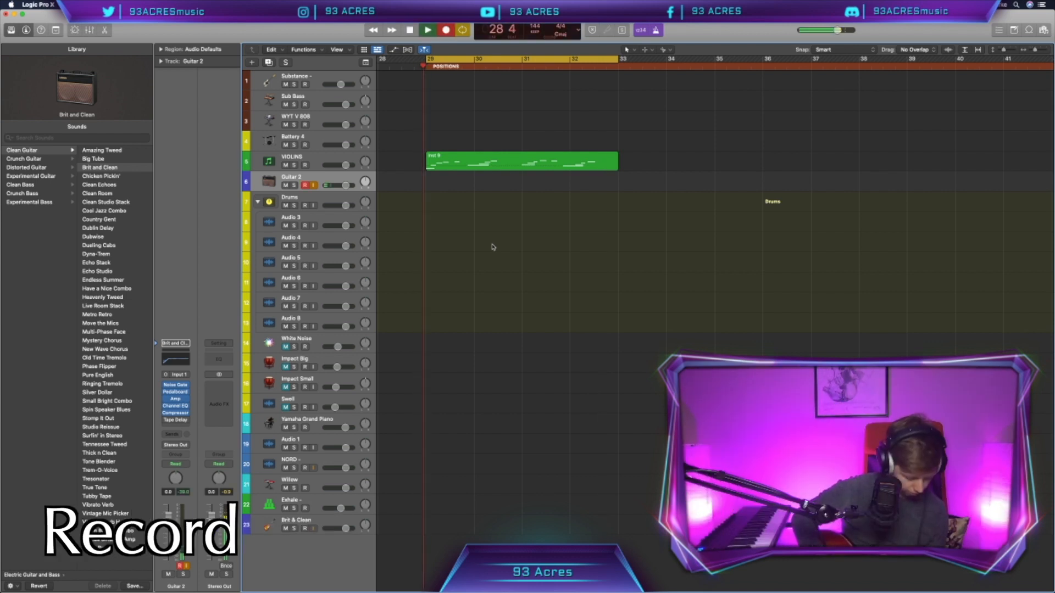
key(r)
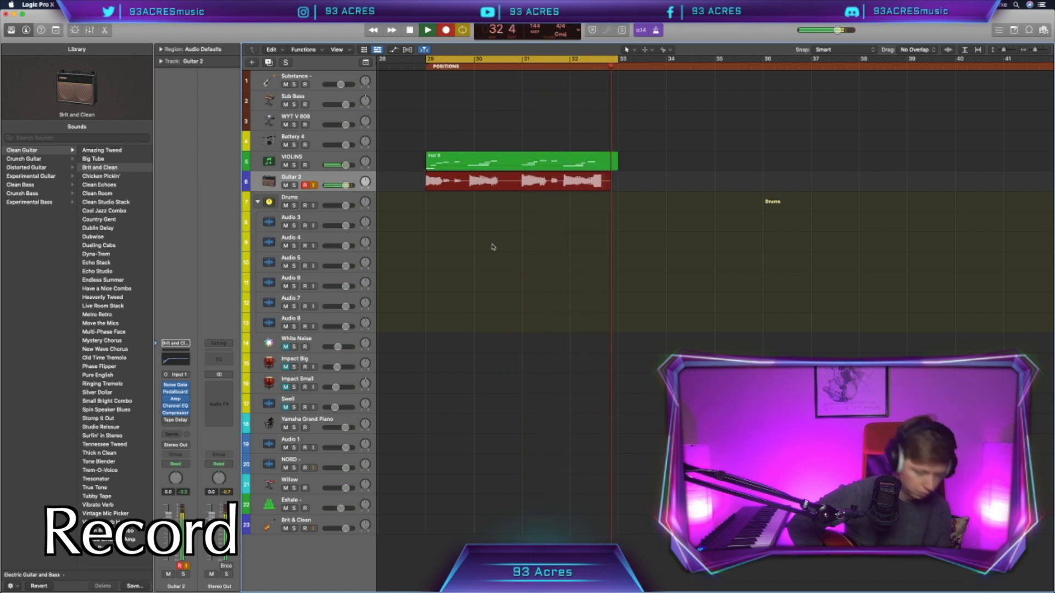
key(space)
Switch the recorded guitar track to the Chicken Pickin' clean guitar patch and listen to it in playback
click(102, 176)
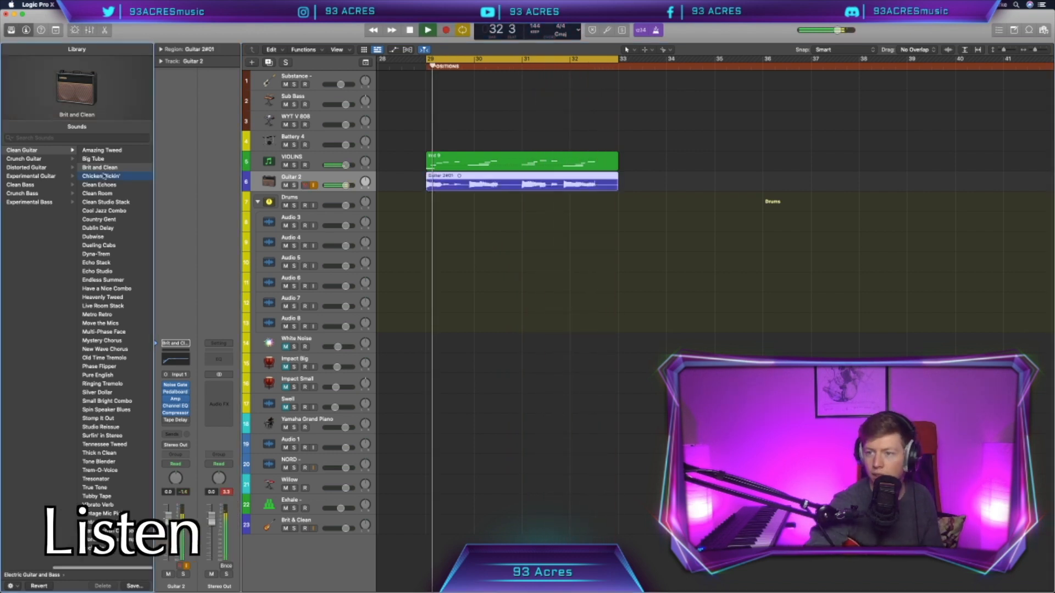
key(space)
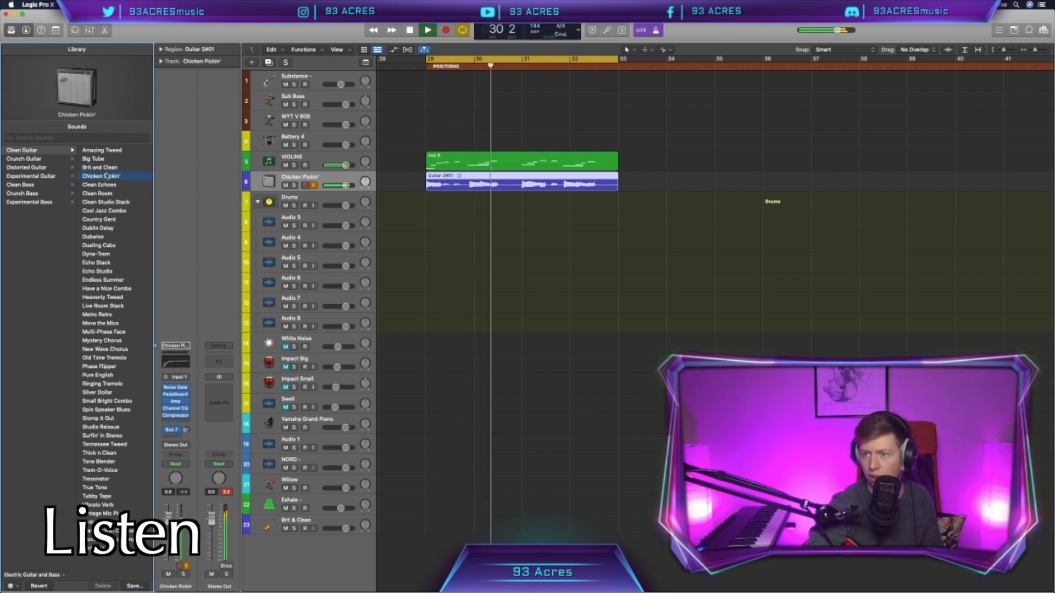
Turn on Flex Time for the Chicken Pickin' guitar track and set its flex mode to Rhythmic
scroll(402, 181, up, 5)
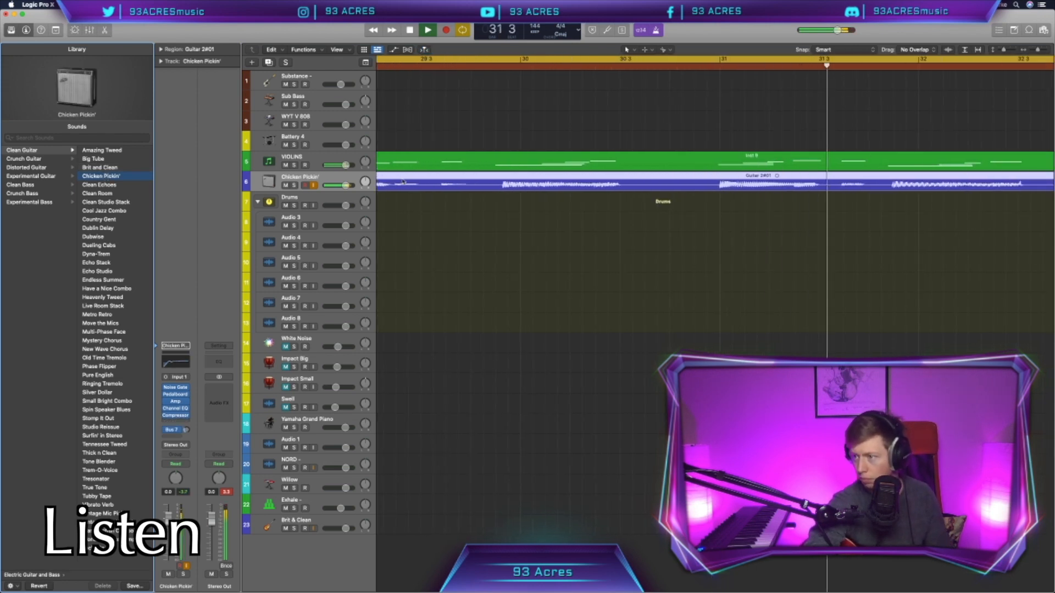
key(space)
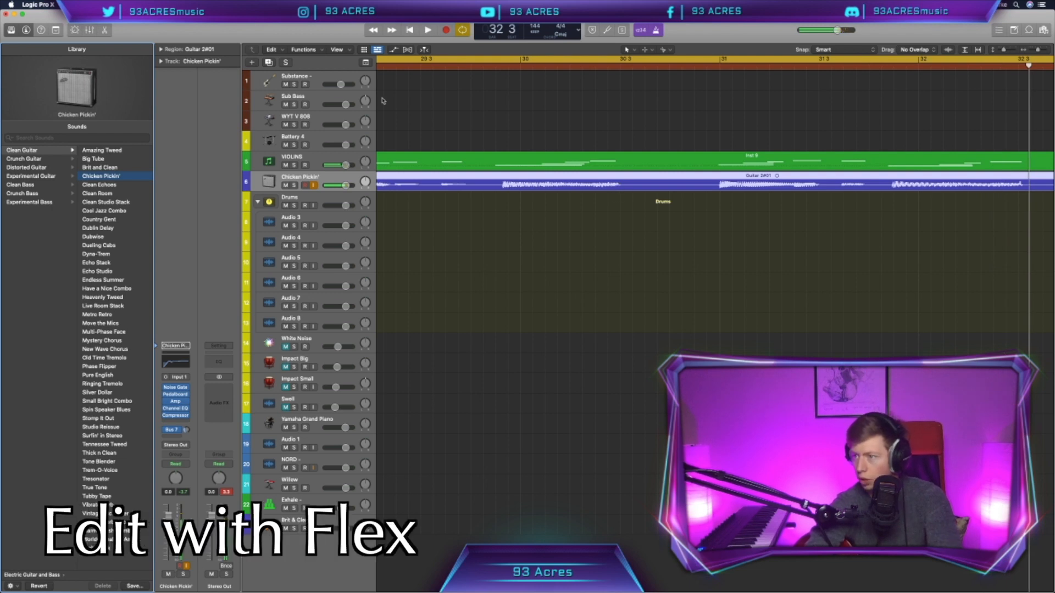
click(407, 49)
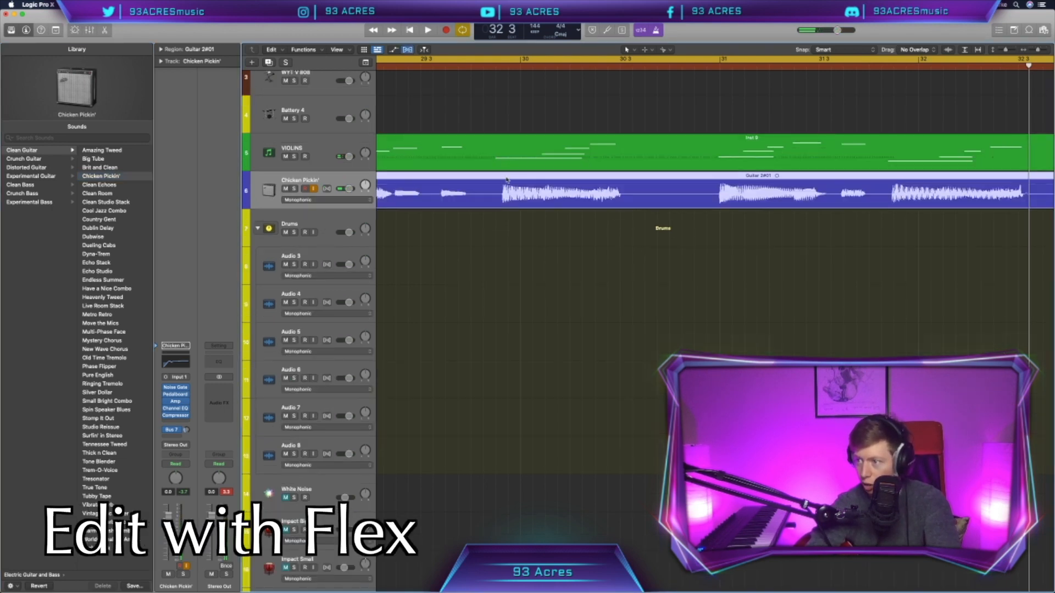
click(361, 198)
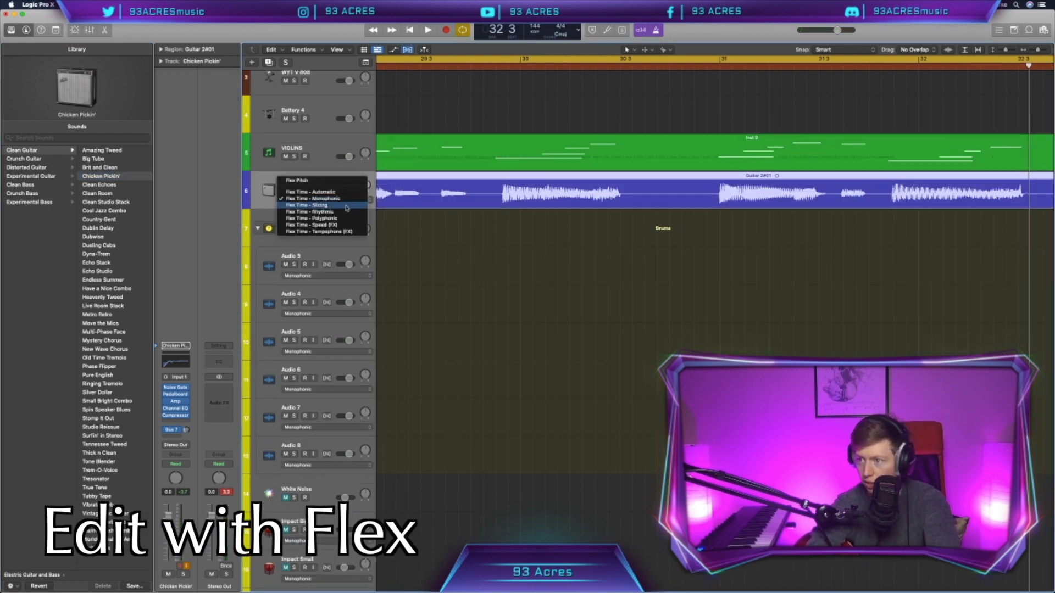
click(316, 217)
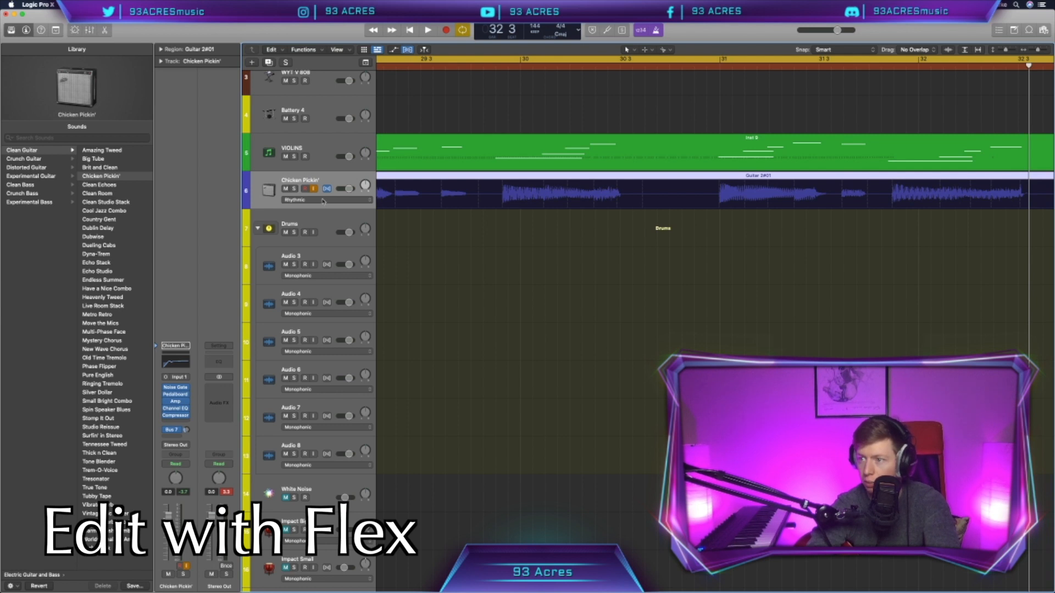
Shift the guitar note just before bar 30 slightly earlier with a flex marker, lining it up with the violin note, and play it back
scroll(421, 203, up, 5)
scroll(421, 202, down, 10)
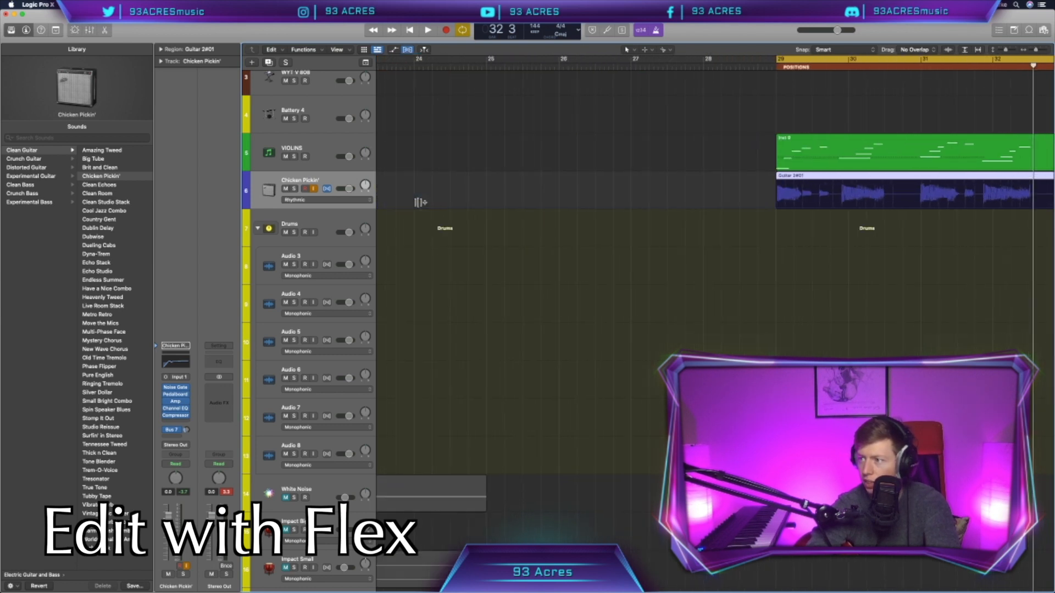
click(834, 66)
scroll(553, 188, up, 10)
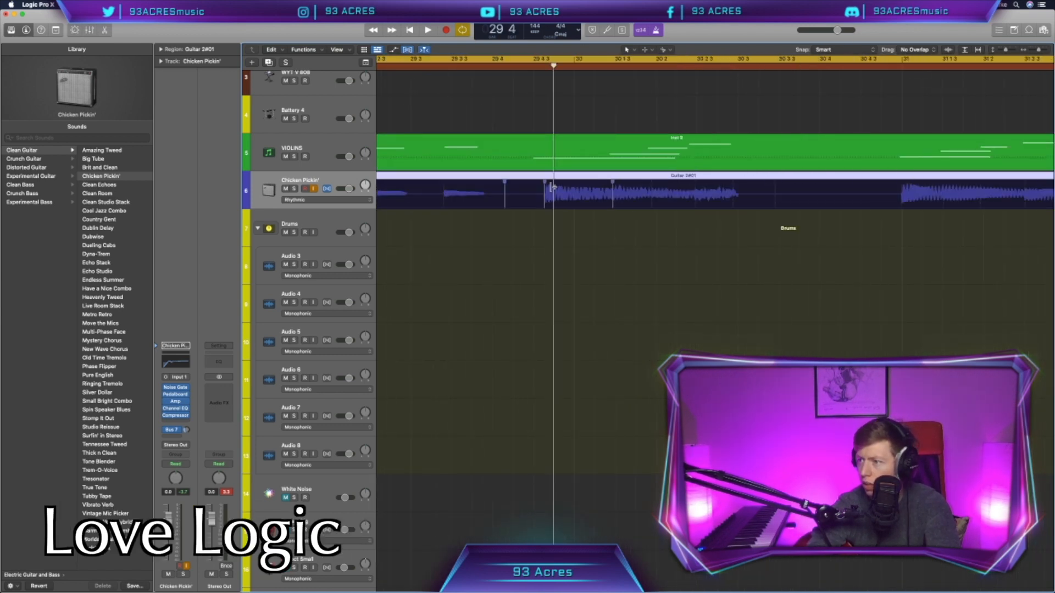
drag(543, 187, 533, 187)
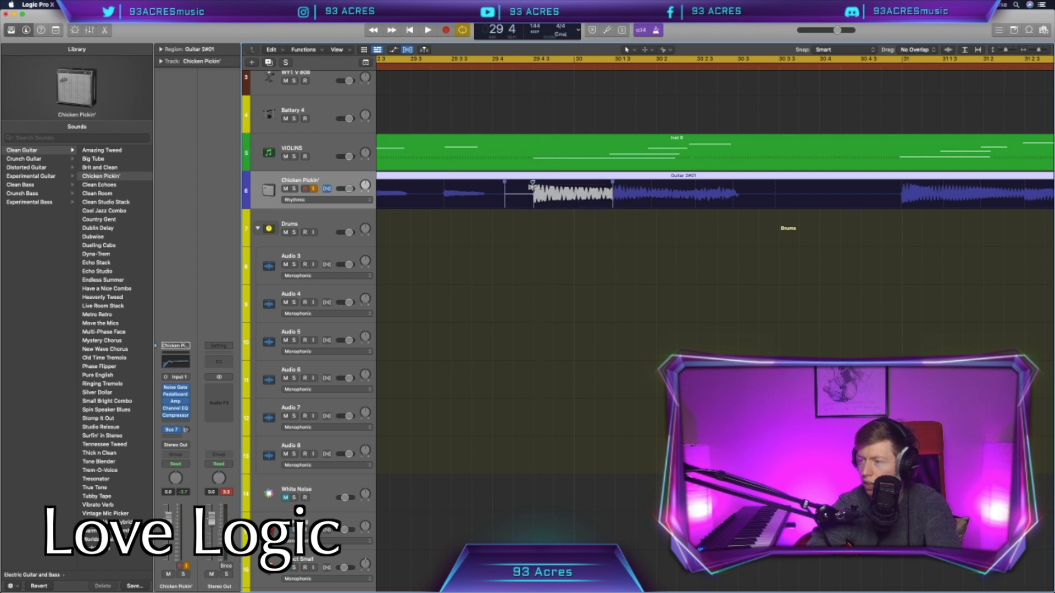
scroll(559, 245, down, 10)
key(space)
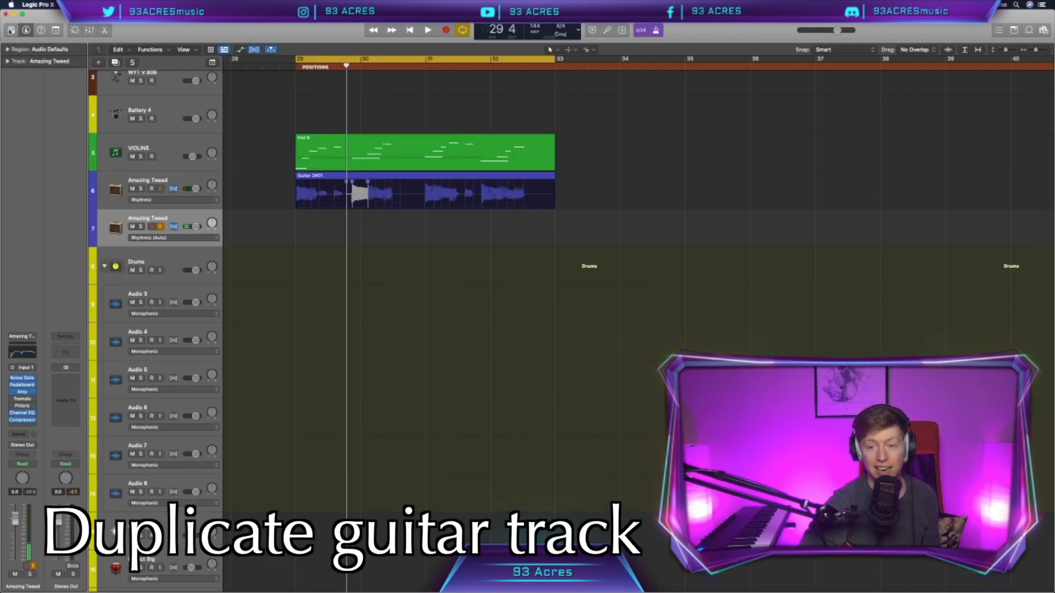
Record guitar hits on the duplicated Amazing Tweed track from bar 29 and copy the clean bar 31 hit into bar 30
key(r)
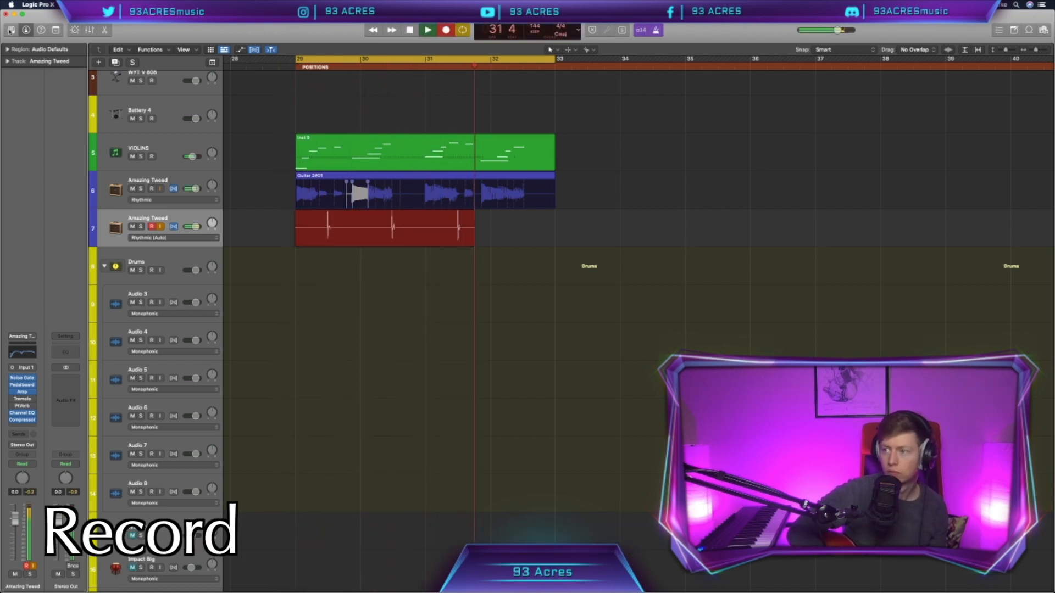
key(space)
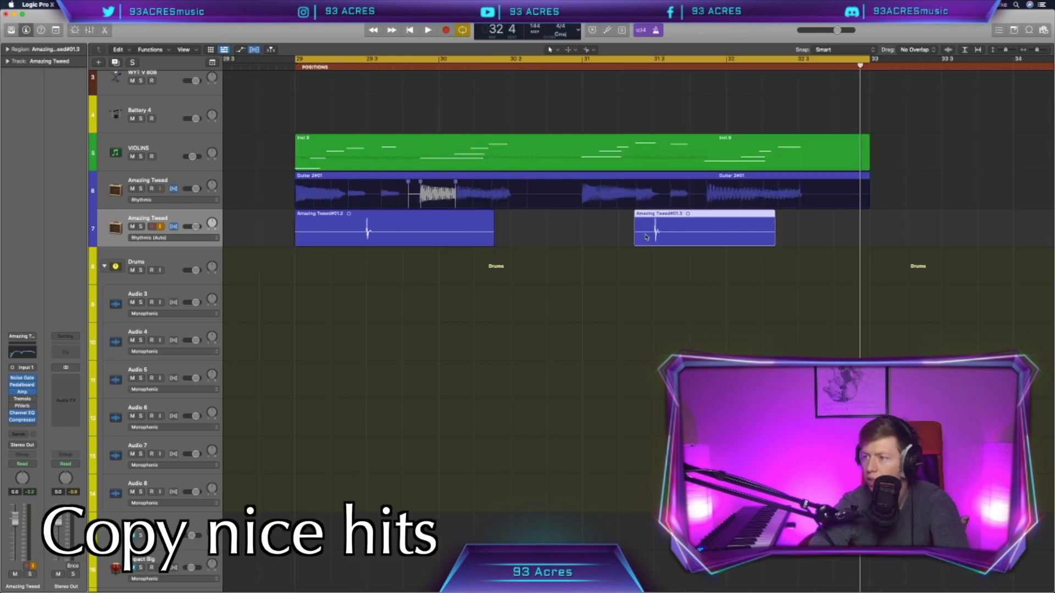
drag(677, 238, 532, 237)
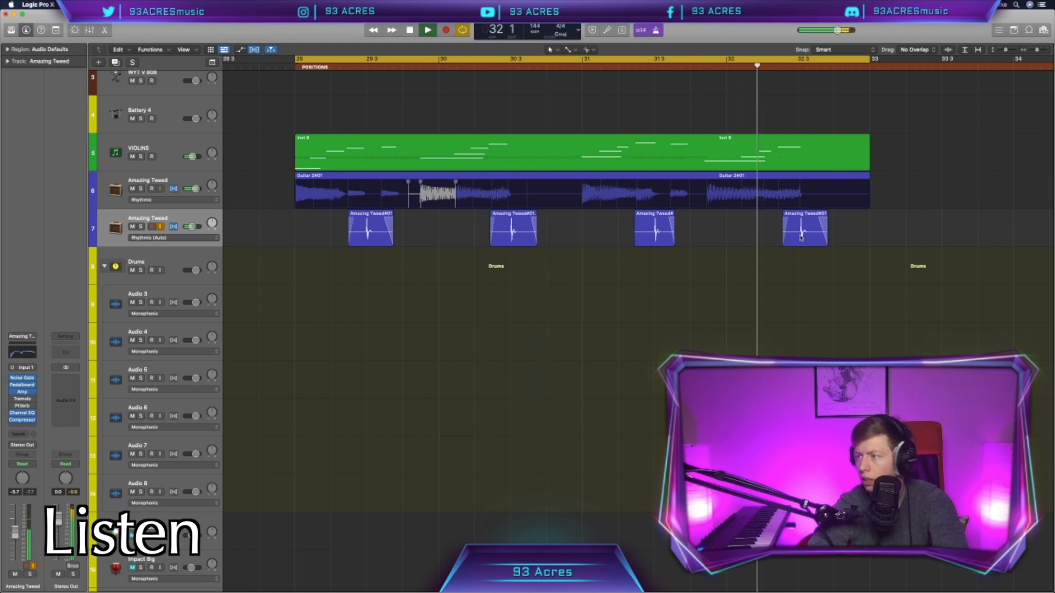
Lower the Digital amount to 0% in RC-20 Retro Color on the GTR Acoustic track and switch the Digital module off
key(space)
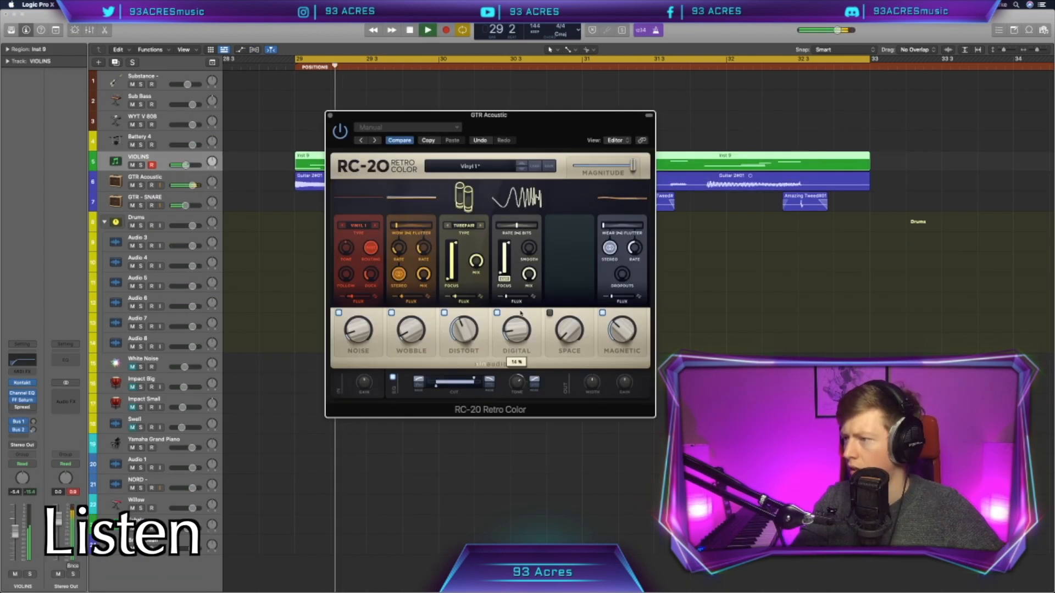
drag(521, 314, 529, 356)
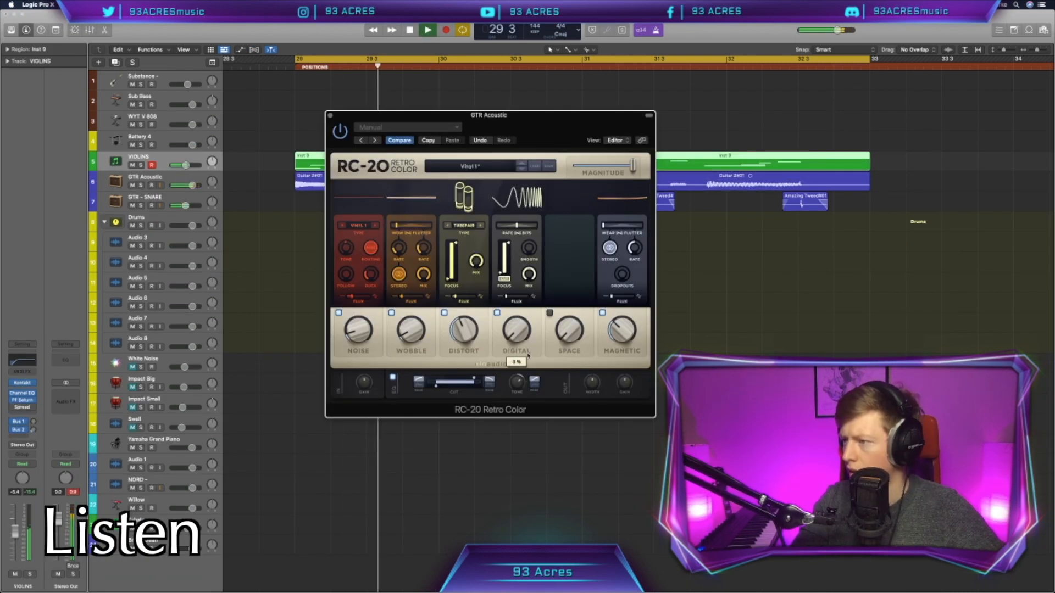
click(498, 314)
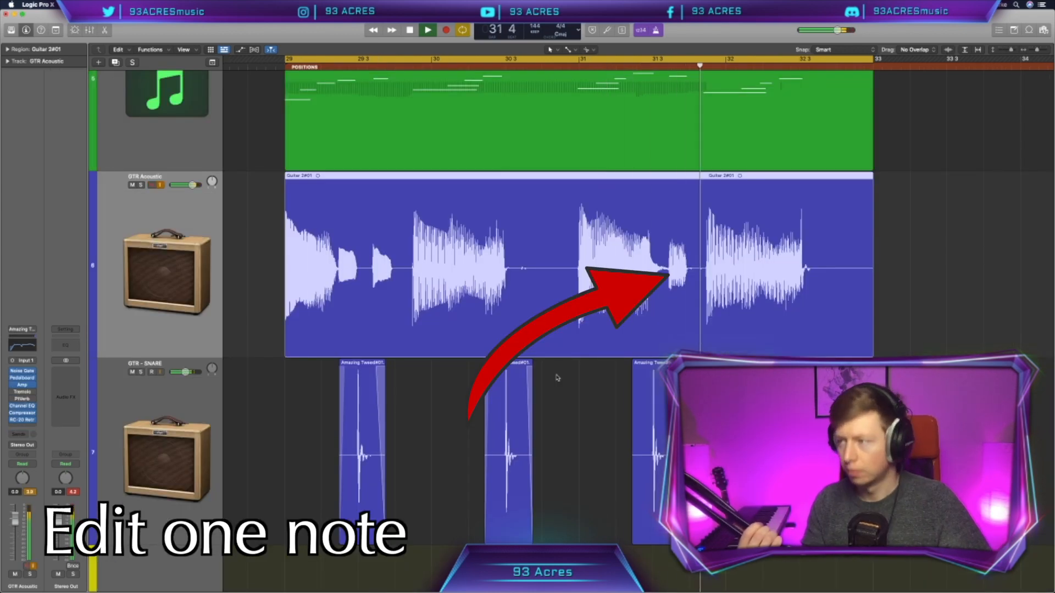
Split out and mute the short guitar note after beat 3 of bar 31, placing its edited copy on a second GTR Acoustic track
key(space)
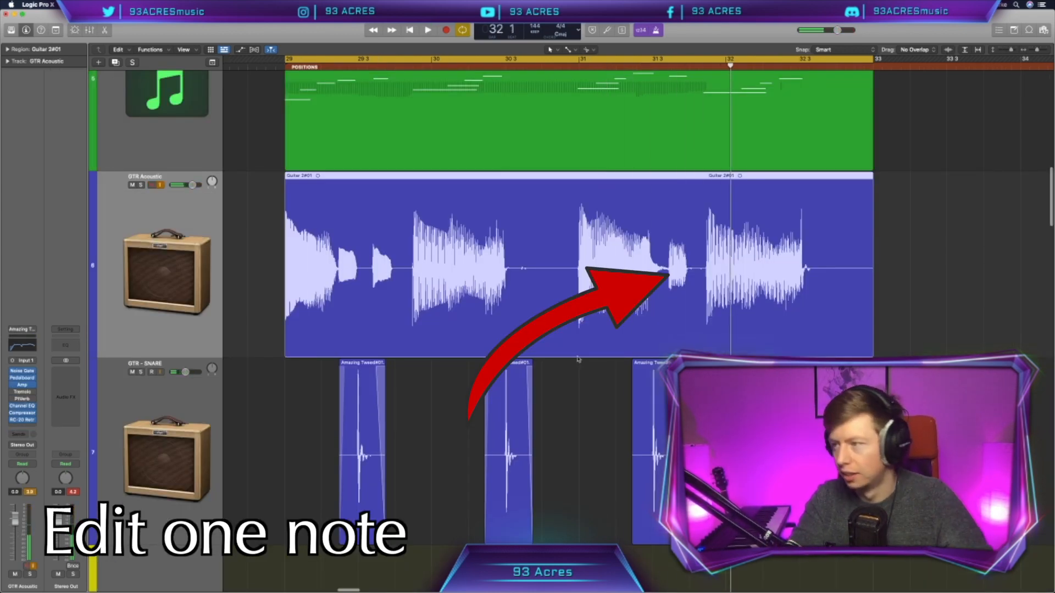
scroll(577, 359, down, 5)
scroll(680, 310, up, 5)
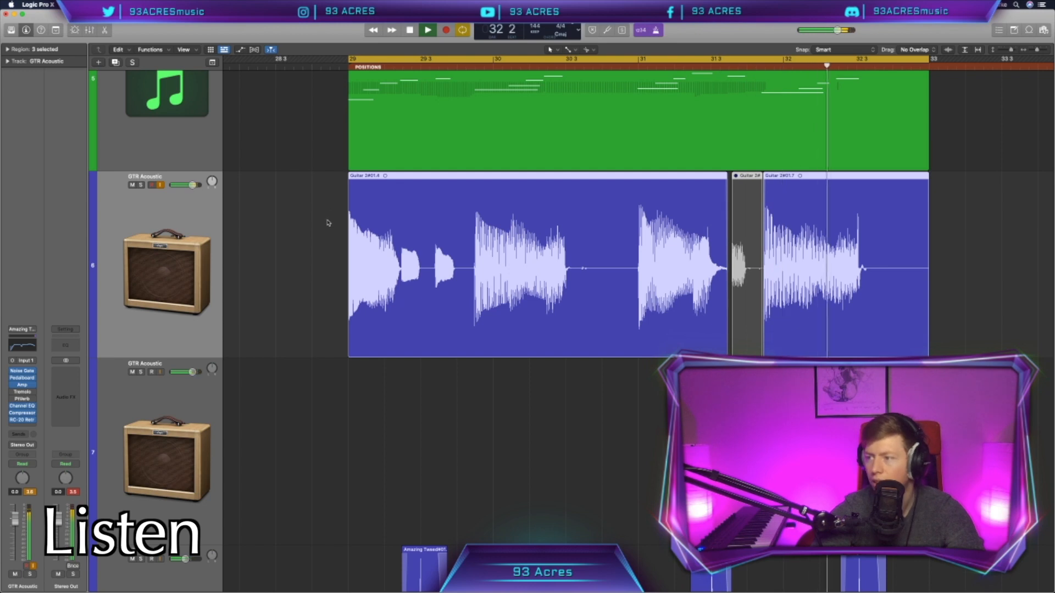
key(space)
click(380, 380)
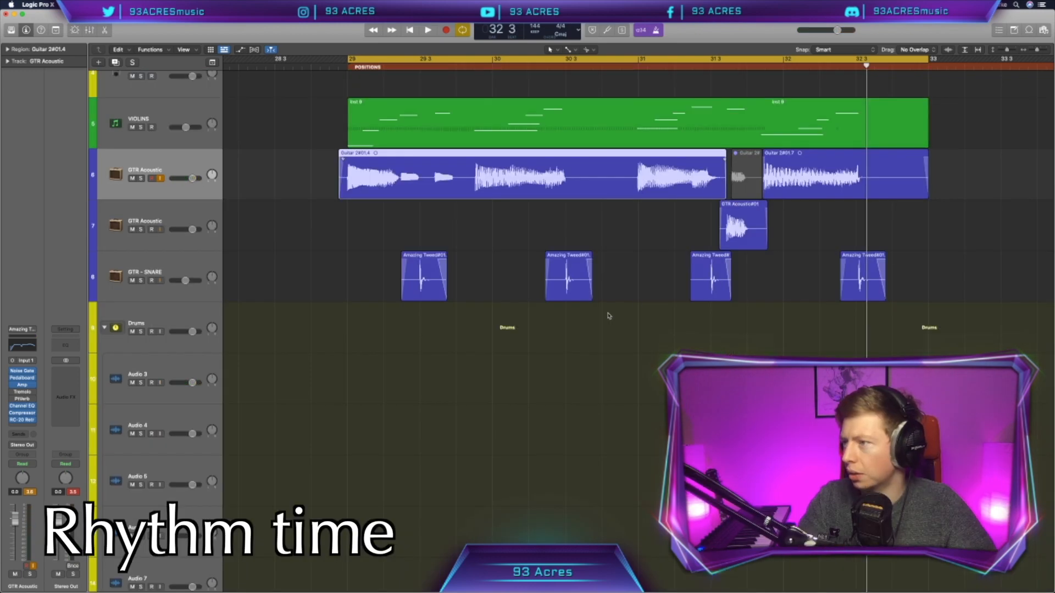
Rename the Audio 3 drum track KICK and place the THE_KOUNT kick squeezed sample on it at bar 29
drag(1010, 51, 1006, 52)
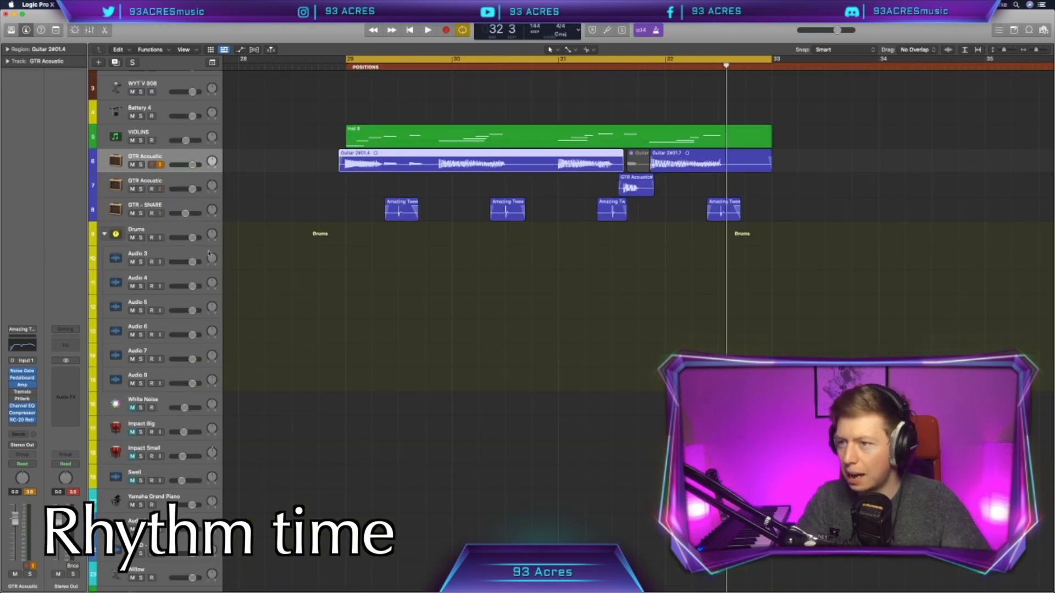
double_click(167, 252)
text(KICK)
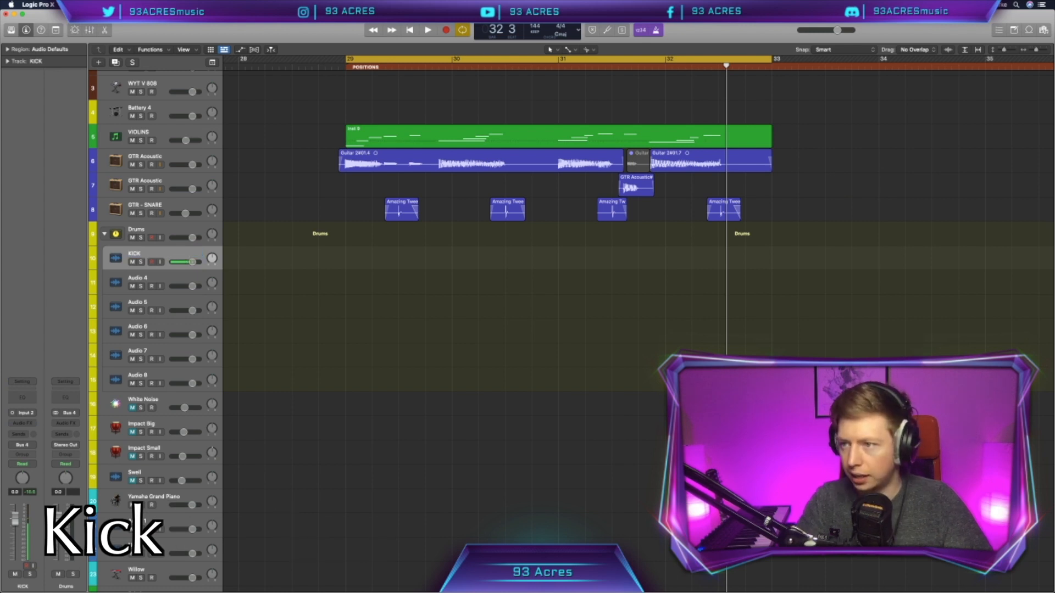
mouse_move(678, 574)
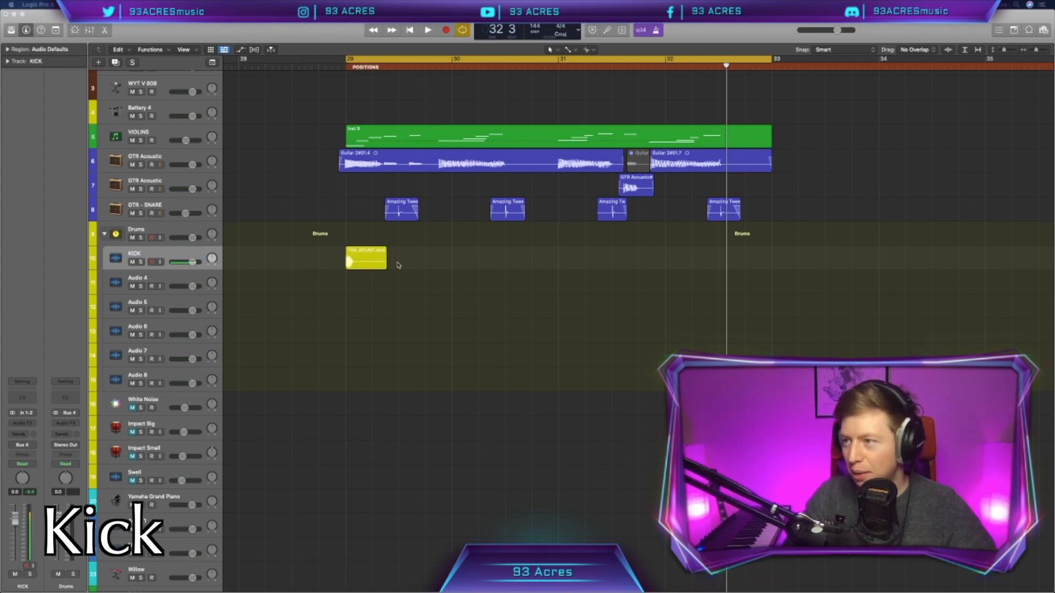
click(386, 266)
key(s)
key(space)
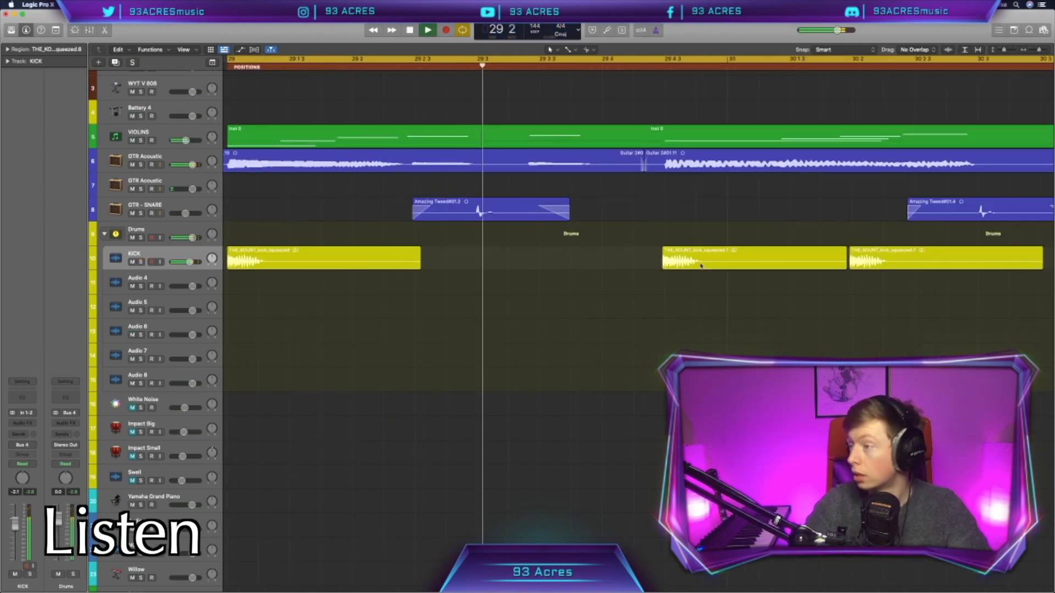
Move the kick region just before beat 3 of bar 31 slightly earlier, closer to the start of the GTR - SNARE region
scroll(660, 263, right, 15)
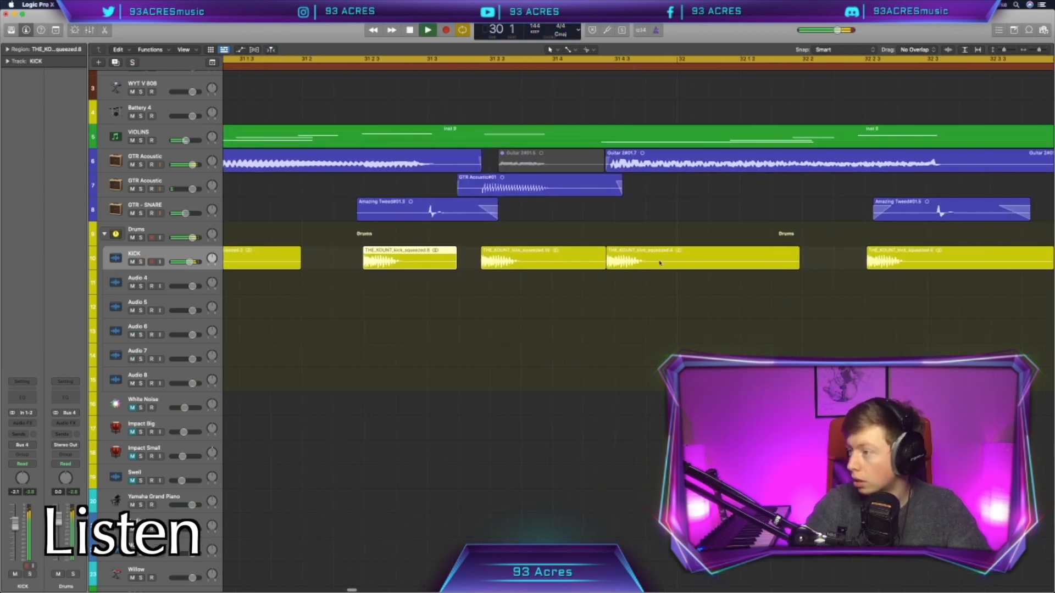
drag(389, 262, 387, 263)
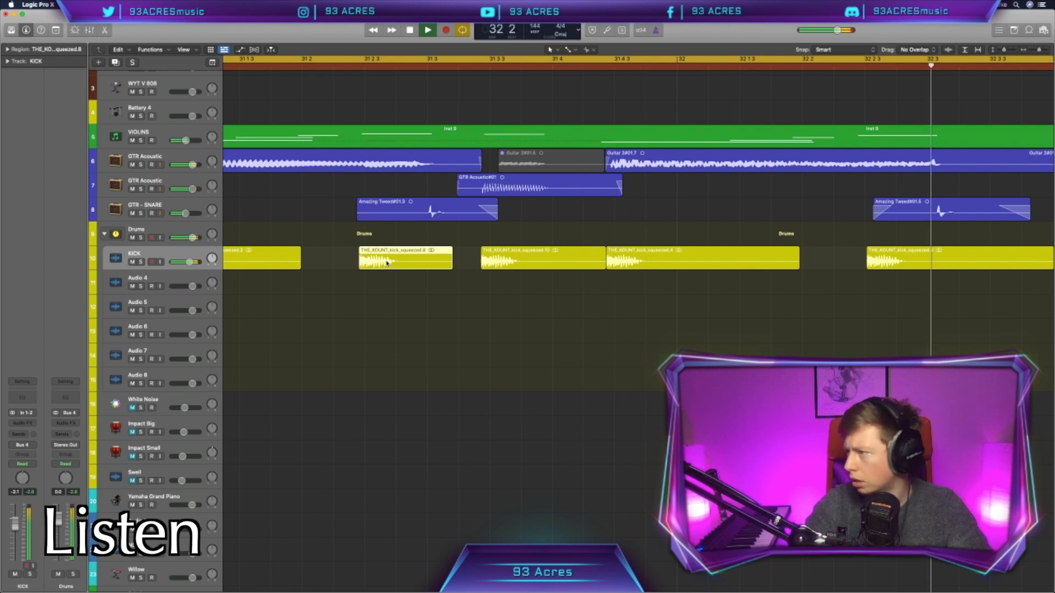
key(space)
key(super+Left)
key(super+Left)
key(super+Left)
key(super+Right)
key(super+Right)
key(super+Right)
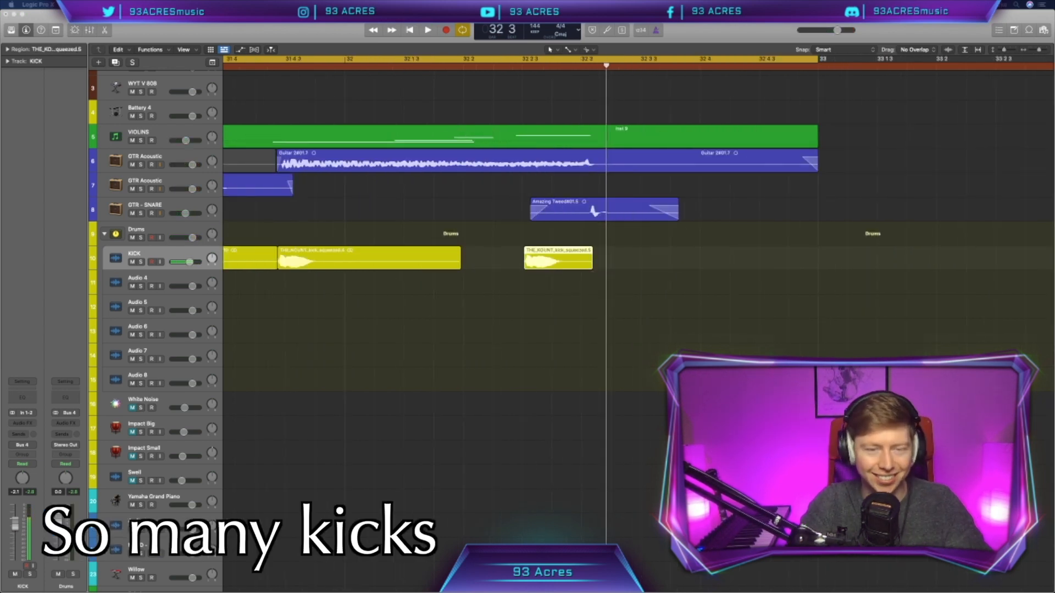
scroll(508, 286, right, 5)
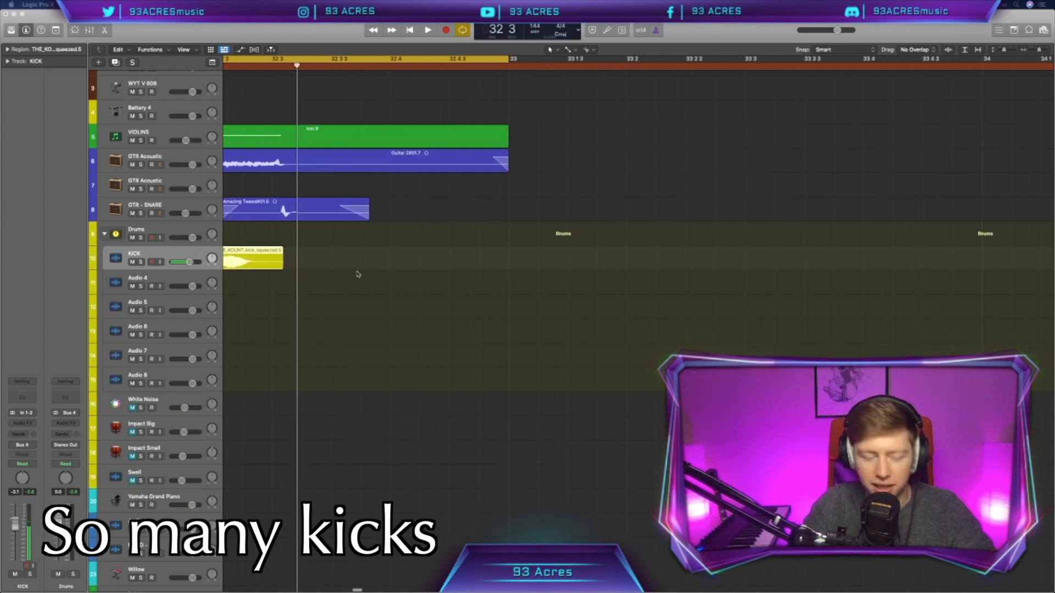
Listen to the kick pattern with the violins and guitars from bar 29 to the end of bar 36
key(space)
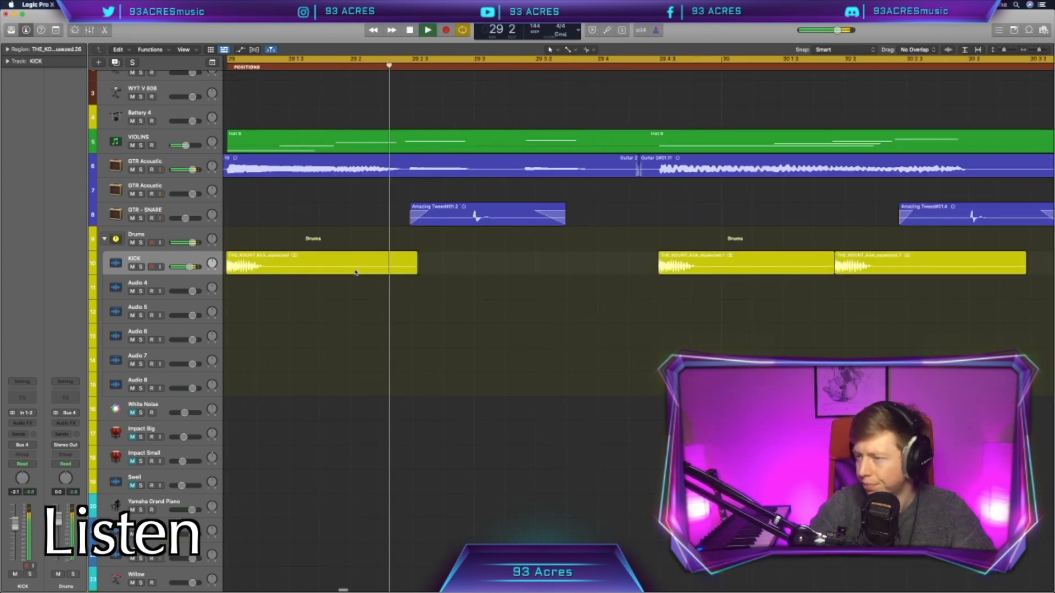
scroll(544, 337, right, 2)
click(544, 337)
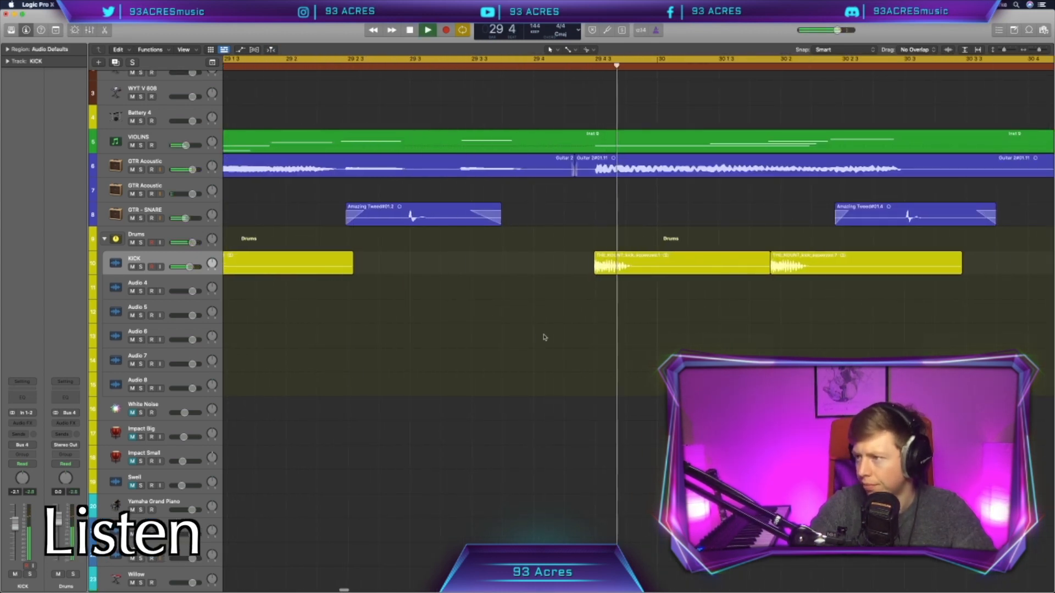
key(super+Left)
key(super+Left)
key(super+Left)
scroll(544, 338, right, 4)
scroll(544, 338, right, 5)
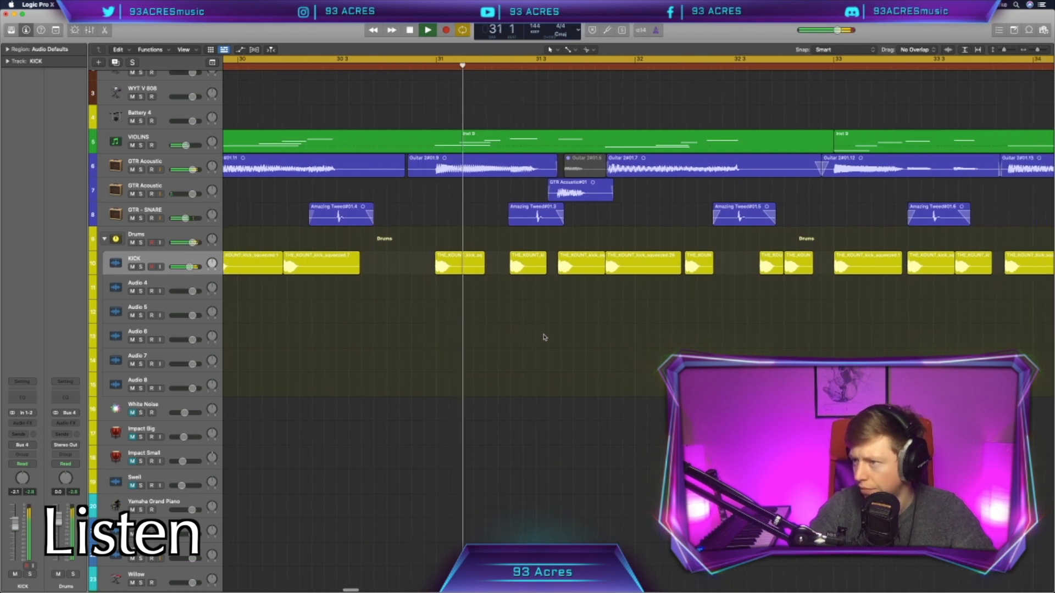
scroll(544, 337, right, 5)
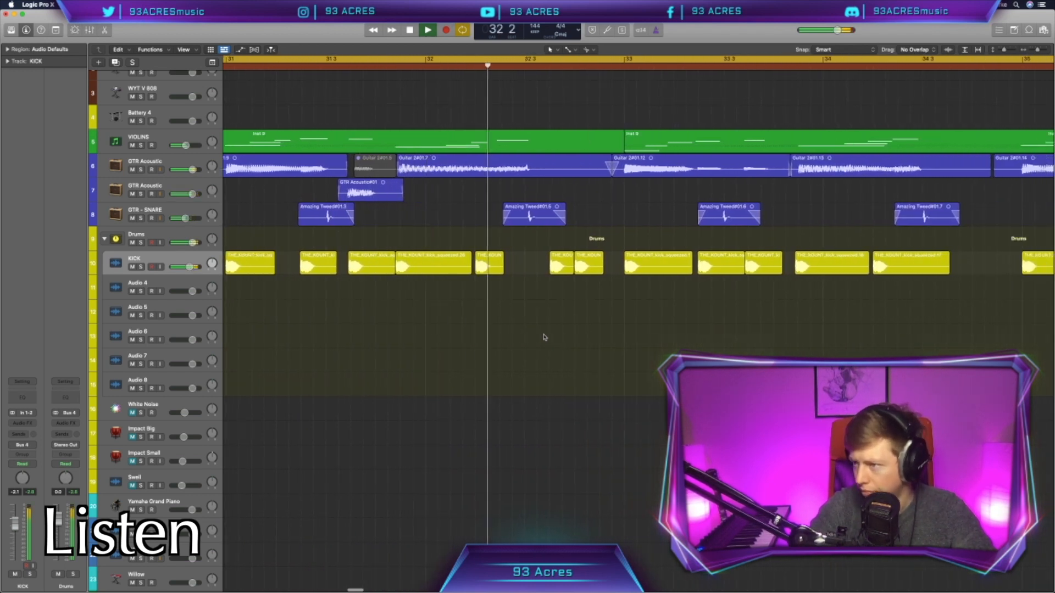
scroll(544, 338, right, 2)
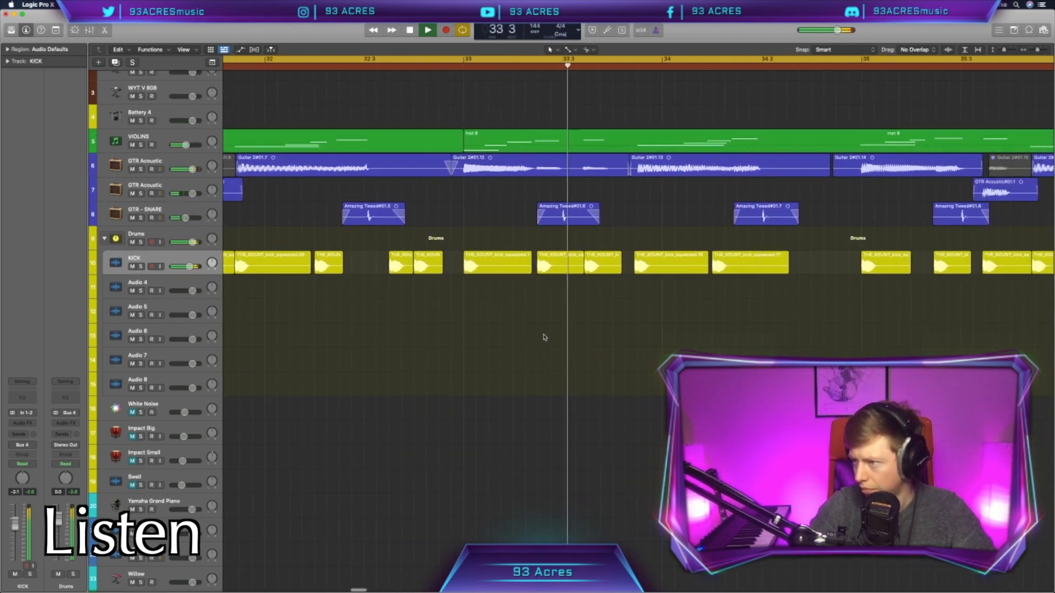
scroll(544, 338, right, 2)
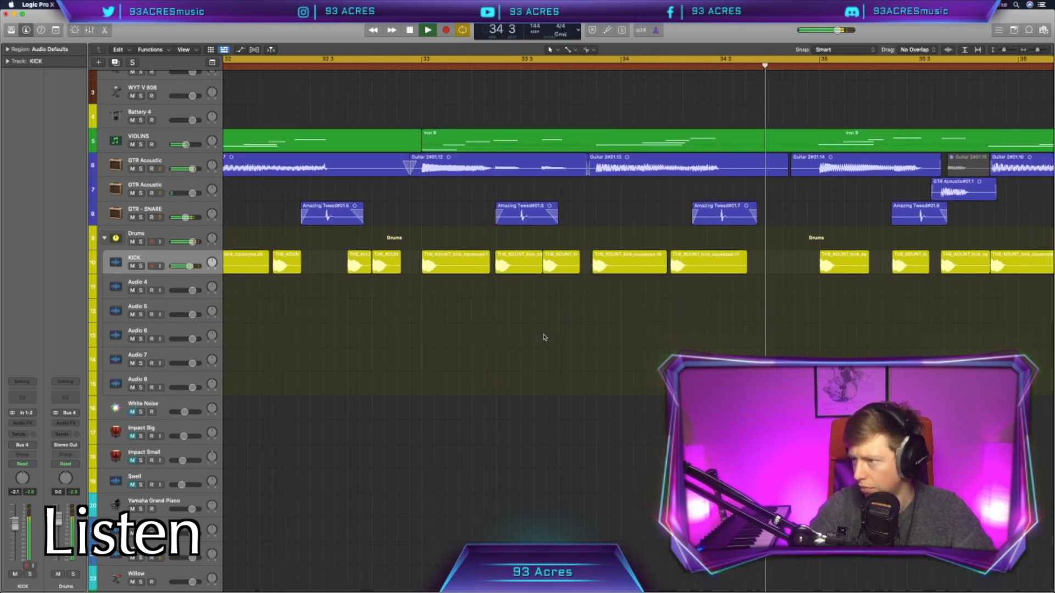
scroll(544, 338, right, 5)
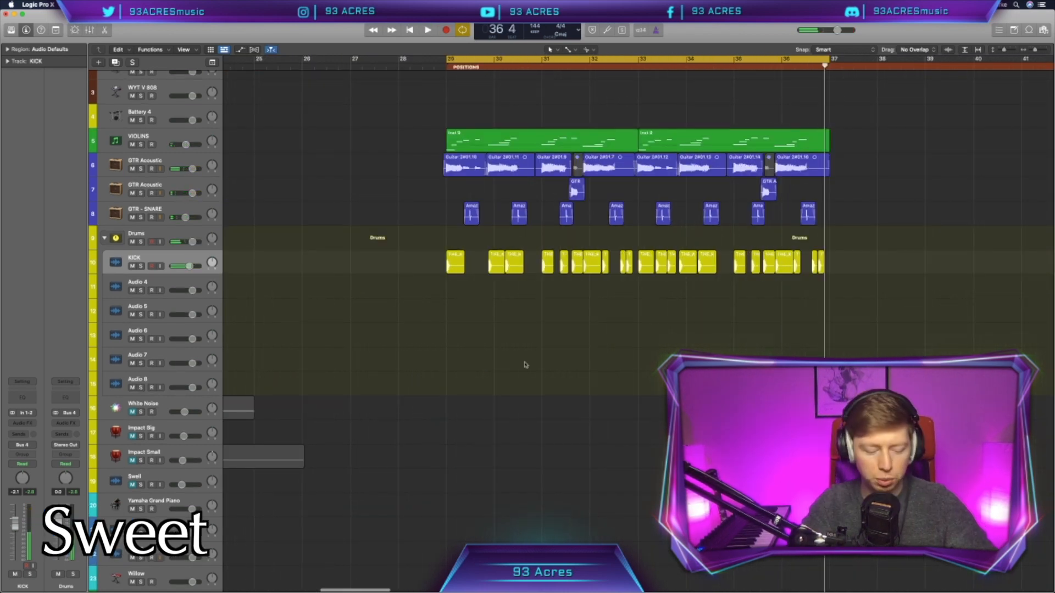
Save the project and place the DJ_LUIAN_snare_aventador sample from Splice on the track below KICK, repeating it on beat 3 of bars 29 to 36
key(super+s)
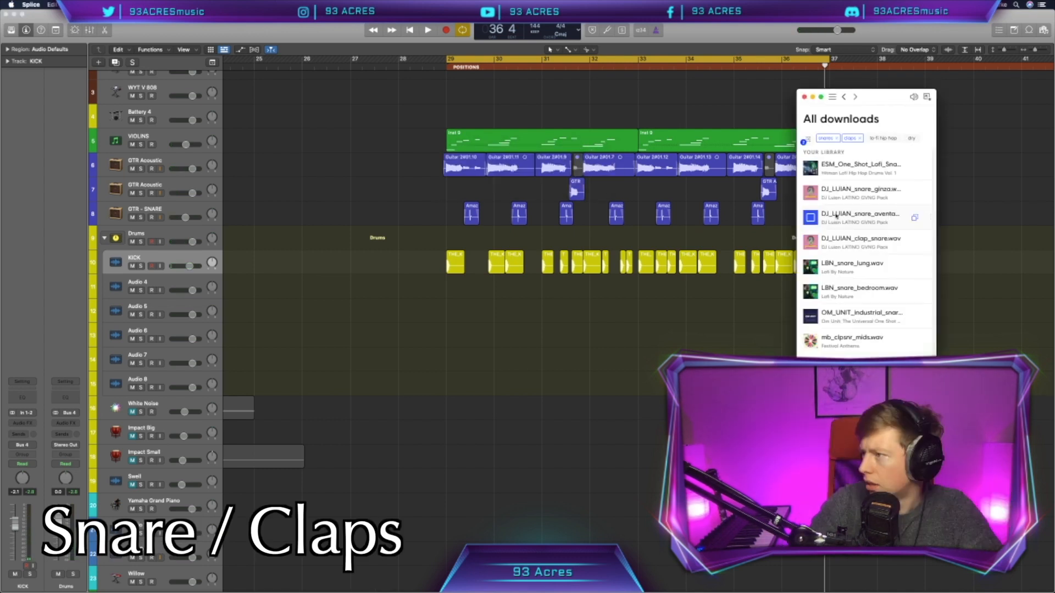
drag(835, 216, 678, 295)
drag(676, 295, 724, 295)
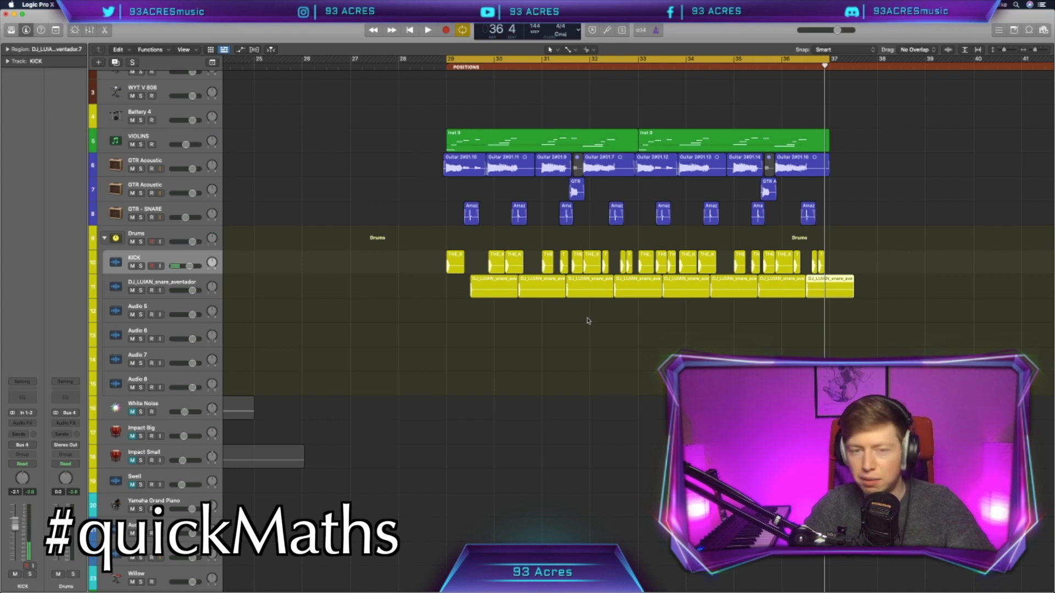
Play the loop from bar 29 and slightly lower the volume of the DJ_LUIAN_snare_aventador track
click(588, 321)
key(space)
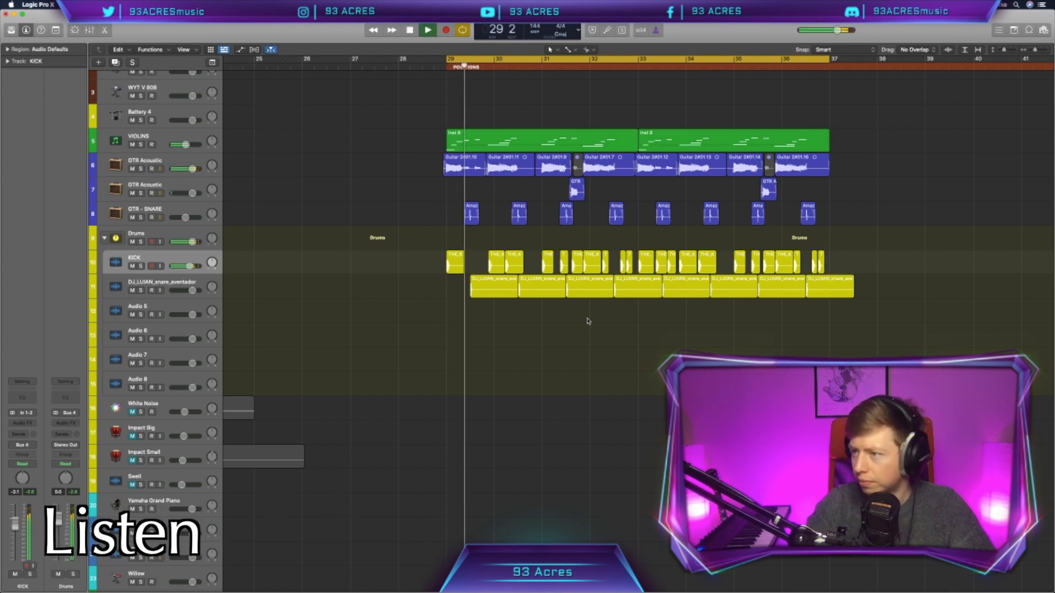
drag(192, 290, 186, 291)
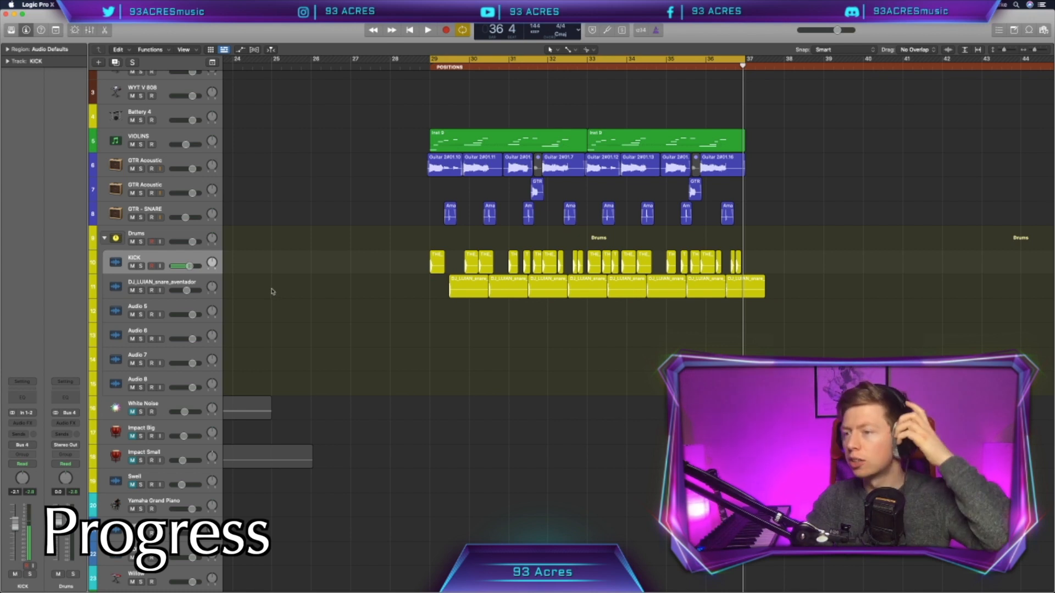
Layer the frb_clsn_vernon.wav clap from Splice on the Audio 5 track at beat 3 of bar 29, then close the EQ window and mixer
click(192, 304)
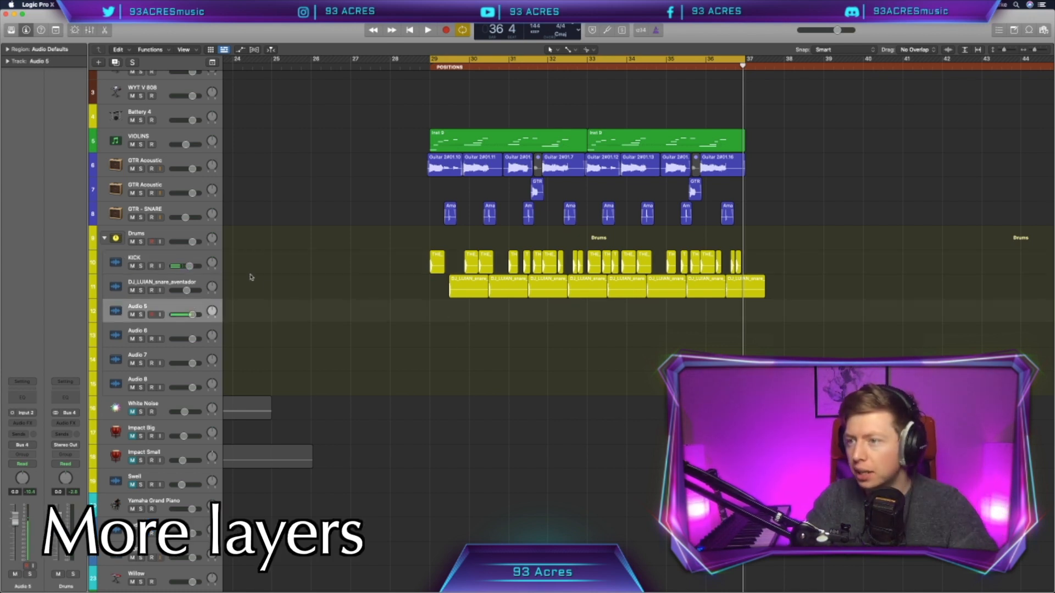
click(177, 258)
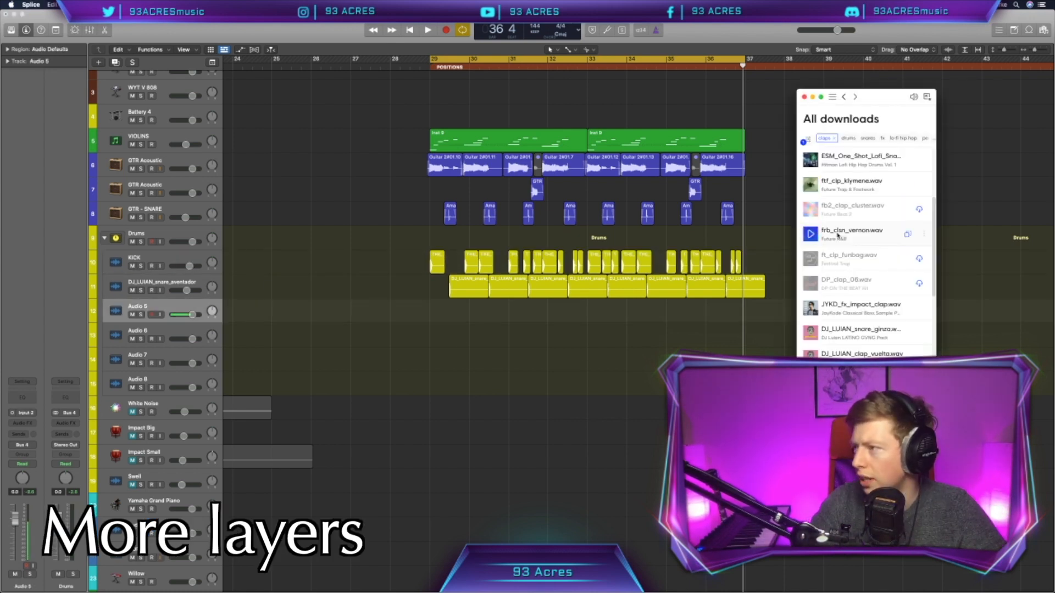
drag(837, 235, 451, 304)
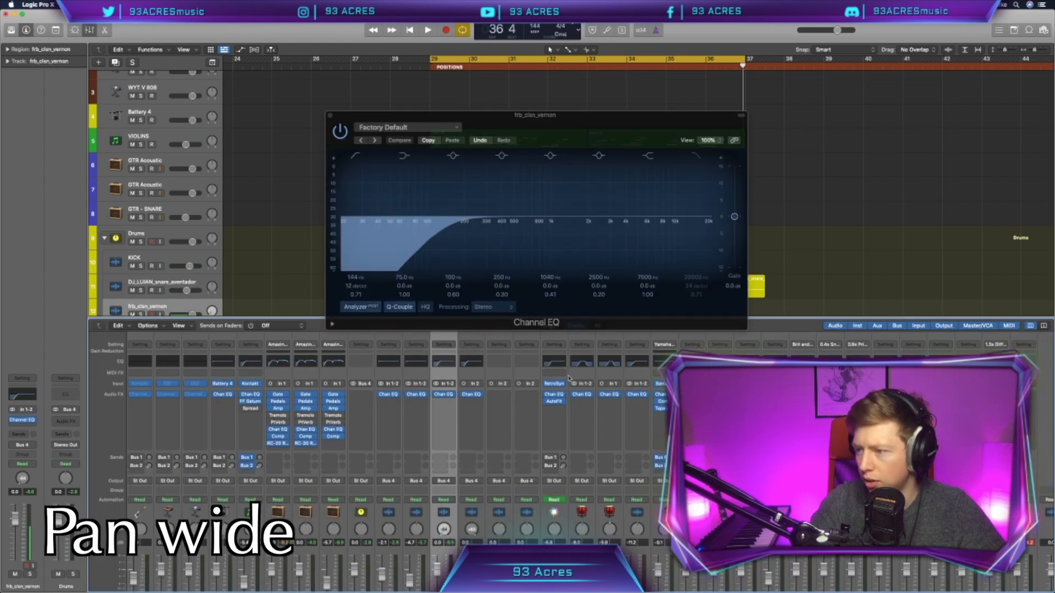
key(v)
key(x)
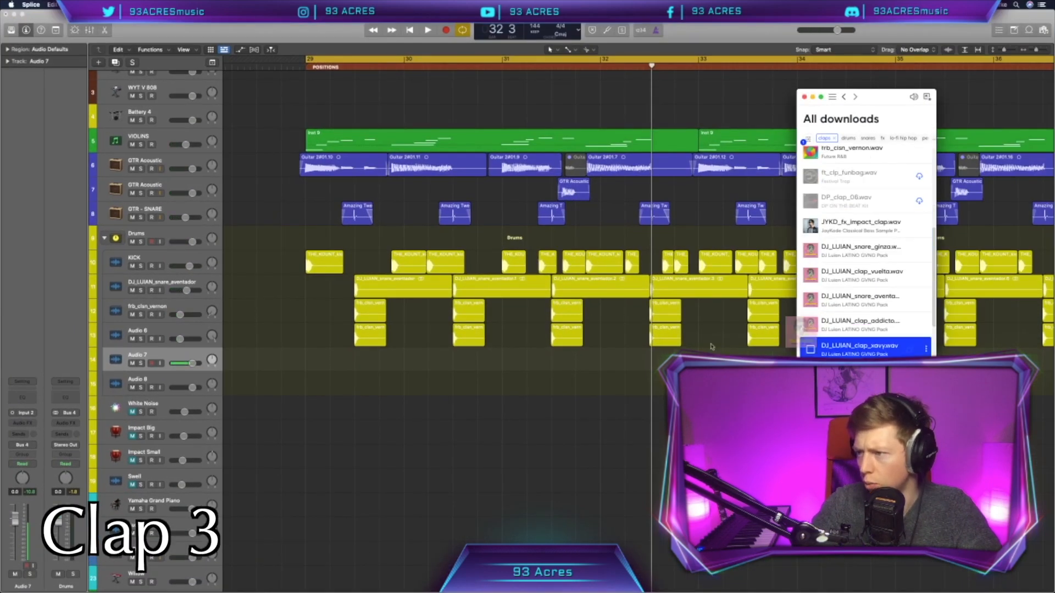
Add the DJ_LUIAN_clap_xavy sample from Splice to the Audio 7 track on beat 3 of bars 29 to 36 and listen to it
drag(857, 347, 361, 363)
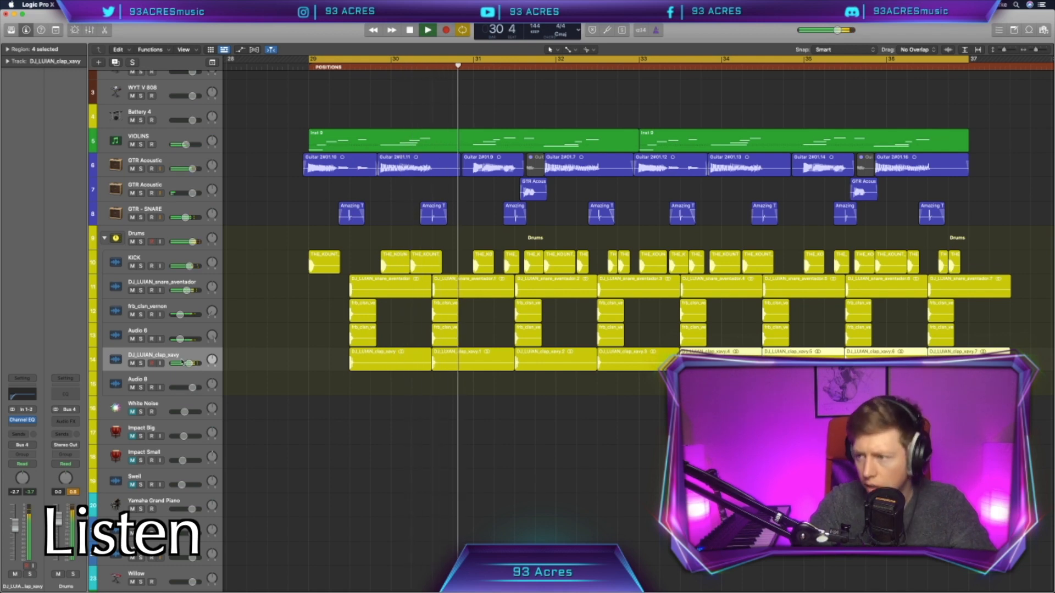
scroll(436, 408, up, 10)
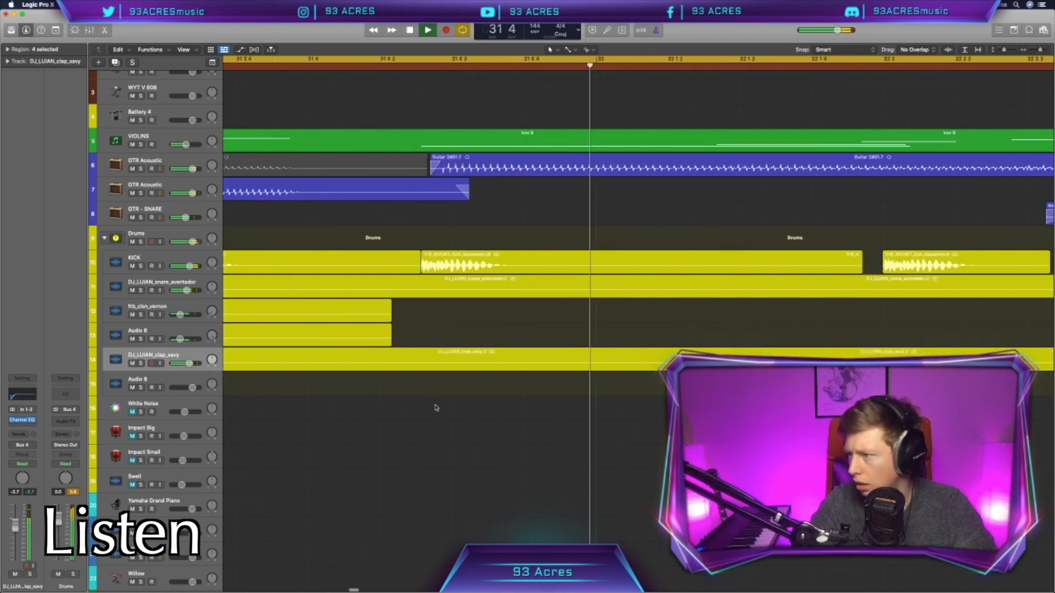
scroll(436, 408, down, 10)
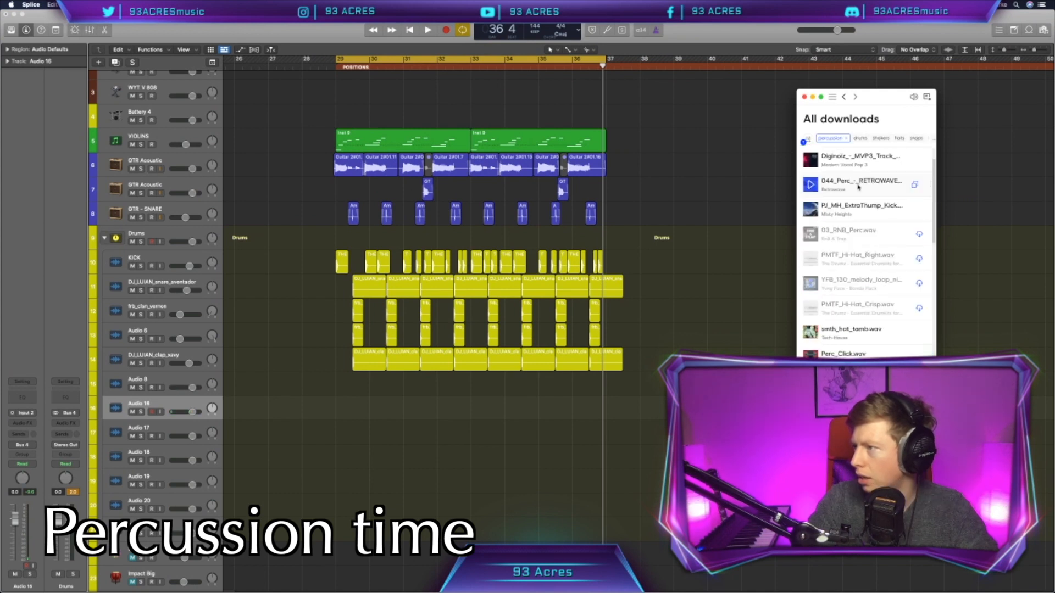
Place the 044_Perc RETROWAVE sample from Splice on the Audio 16 track, repeating it on every beat of bars 29 to 36, and listen
drag(860, 182, 338, 404)
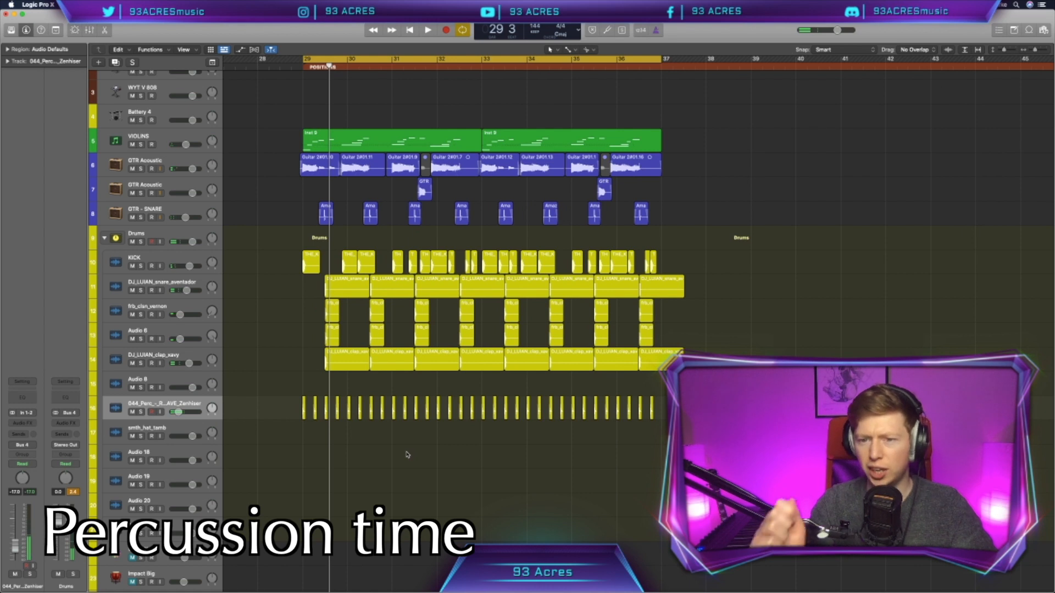
key(space)
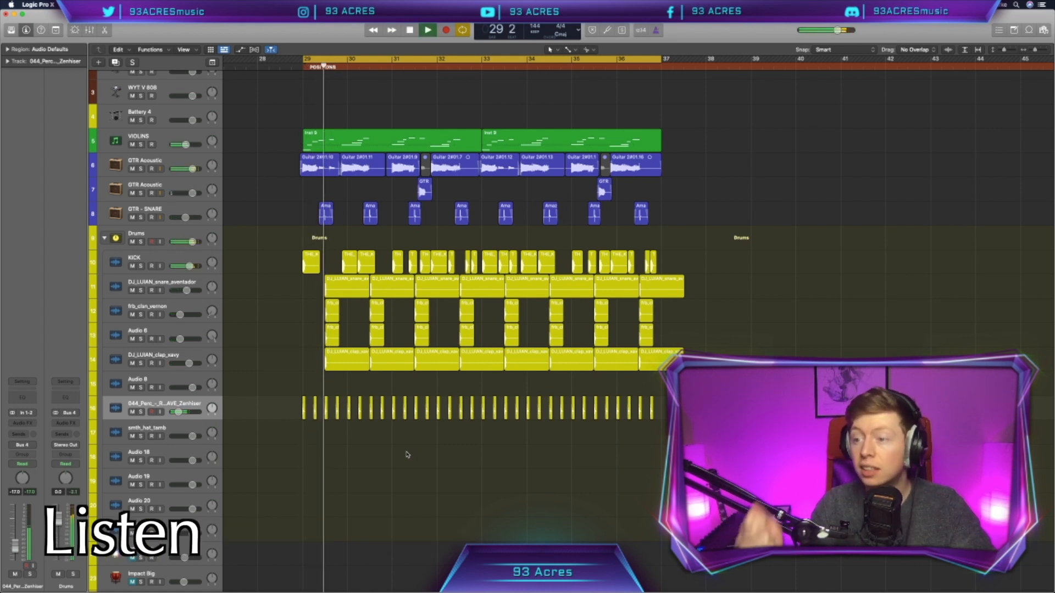
key(space)
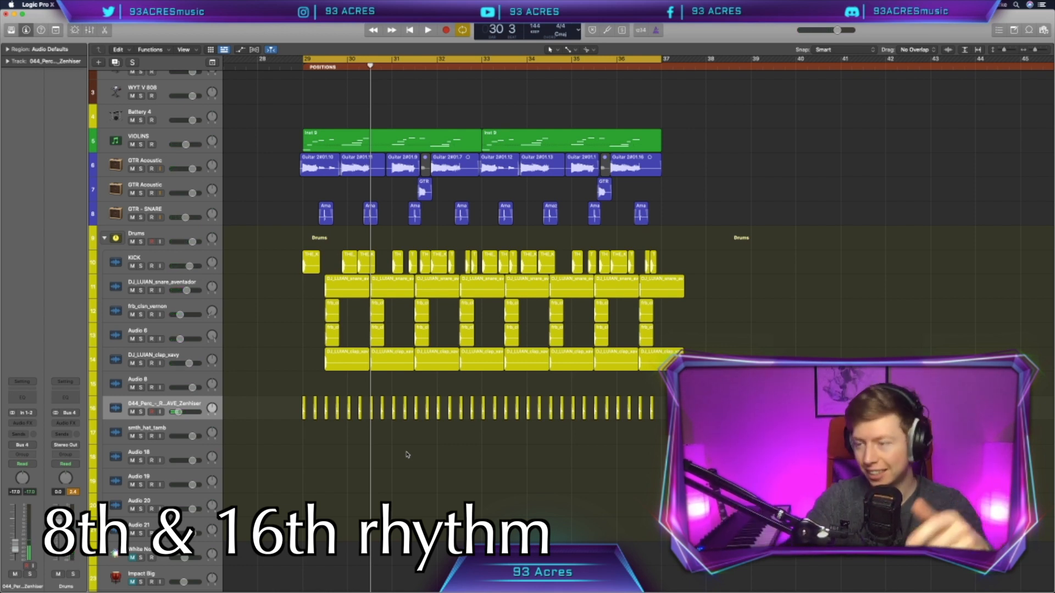
Place the smth_hat_tamb.wav tambourine from Splice on the track below the percussion, repeating it on every beat from bar 29
key(ctrl+Up)
click(975, 259)
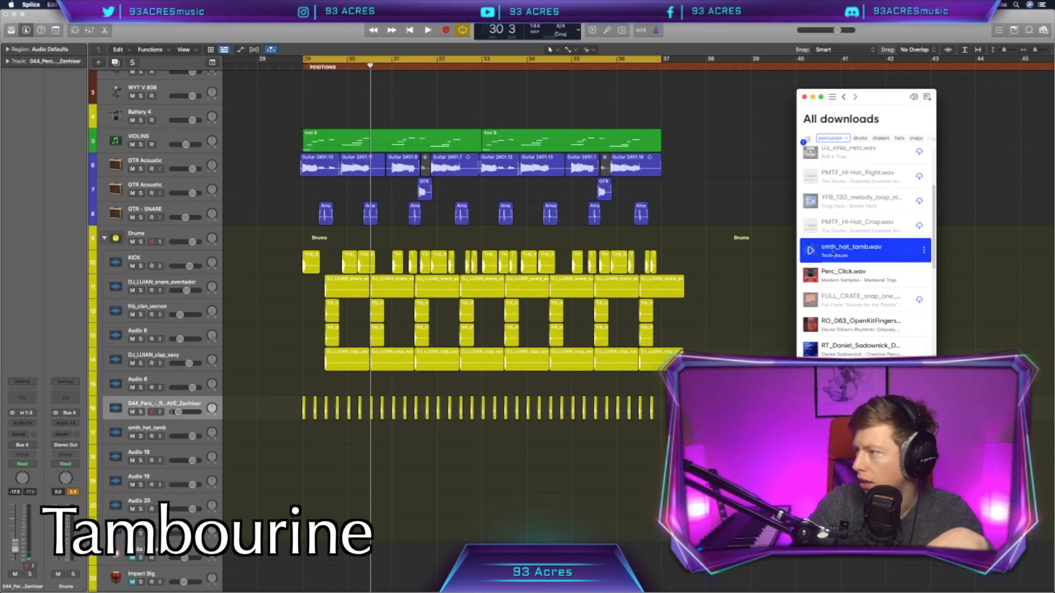
drag(833, 254, 305, 439)
click(311, 469)
key(super+Right)
key(super+Right)
key(super+Right)
key(super+Right)
key(super+Right)
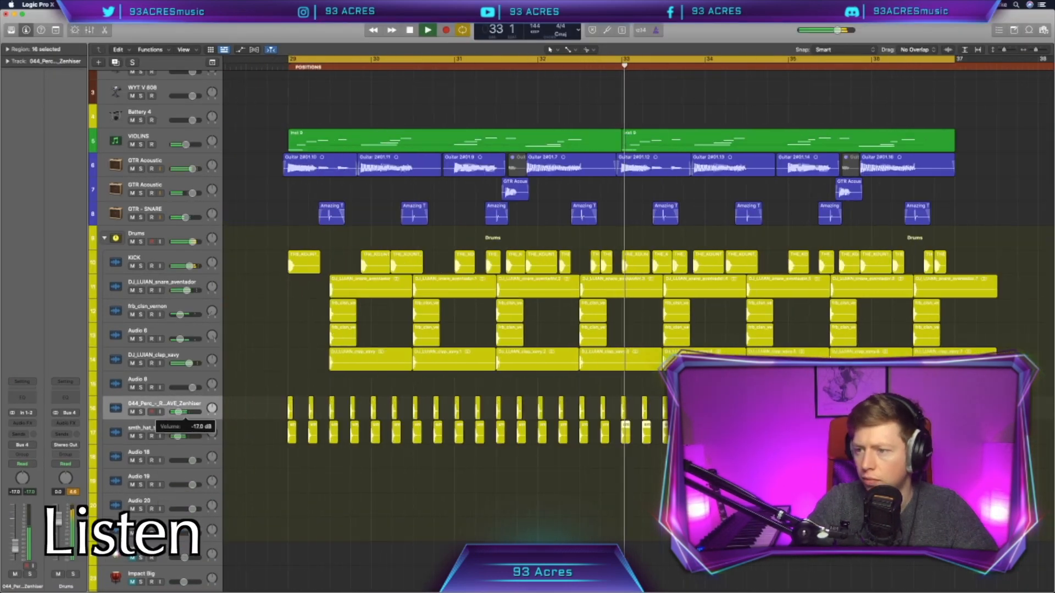
Set the 044_Perc track's volume to -12.8 dB during playback and open the bus choices for the smth_hat_tamb_1 track's send
drag(179, 412, 182, 412)
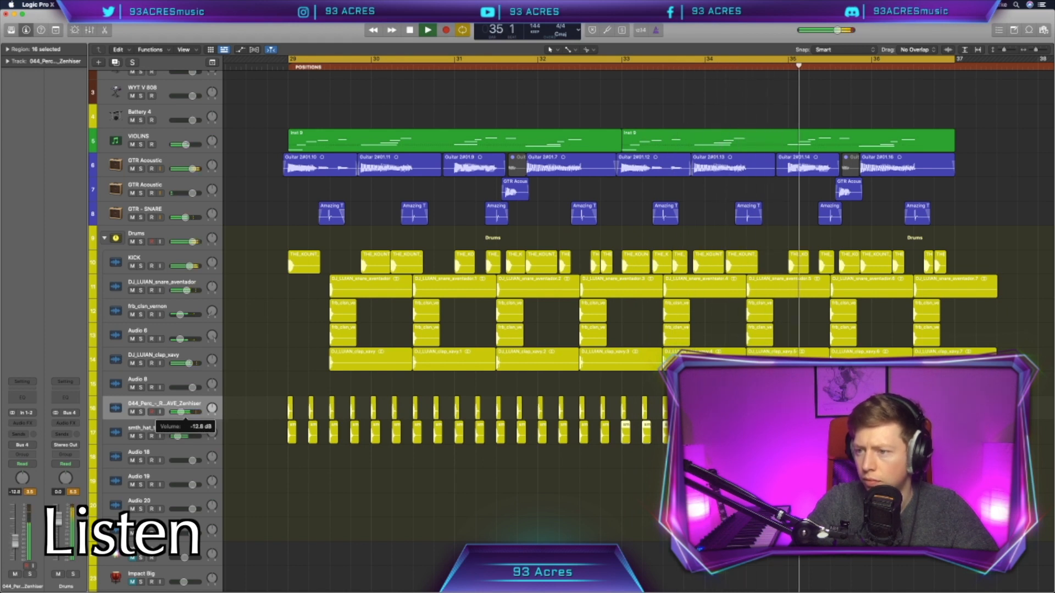
click(117, 433)
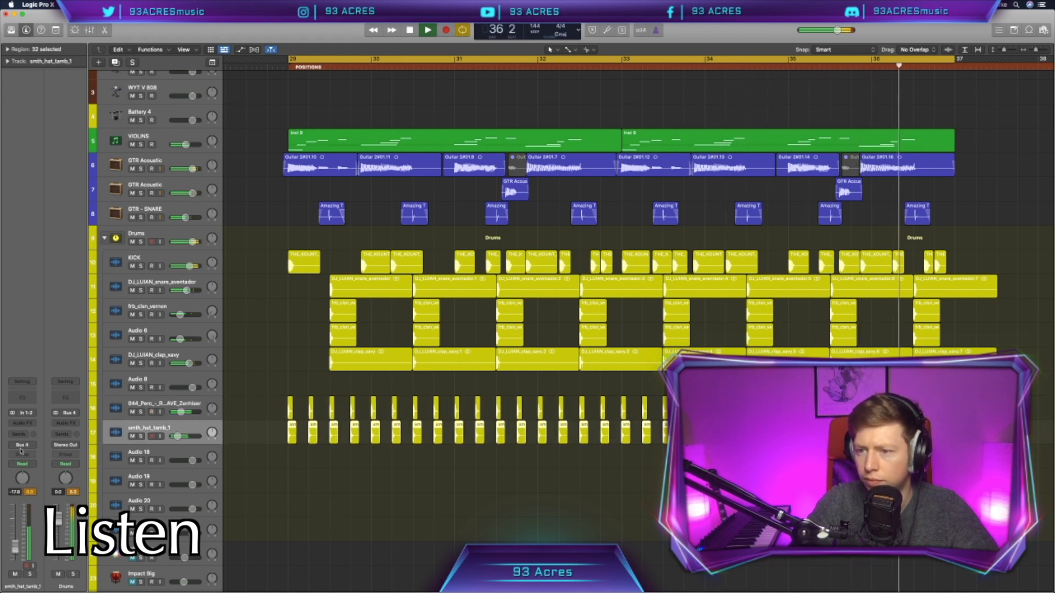
click(21, 451)
mouse_move(44, 444)
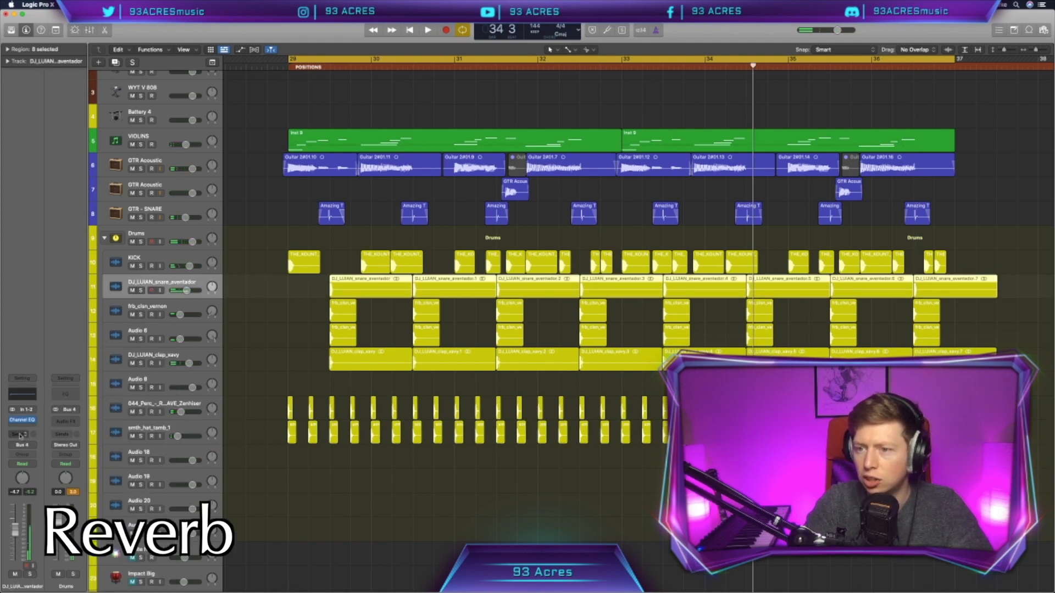
Send the snare track to the Bus 2 Large Hall reverb and raise the reverb send of the upper GTR Acoustic track
click(20, 435)
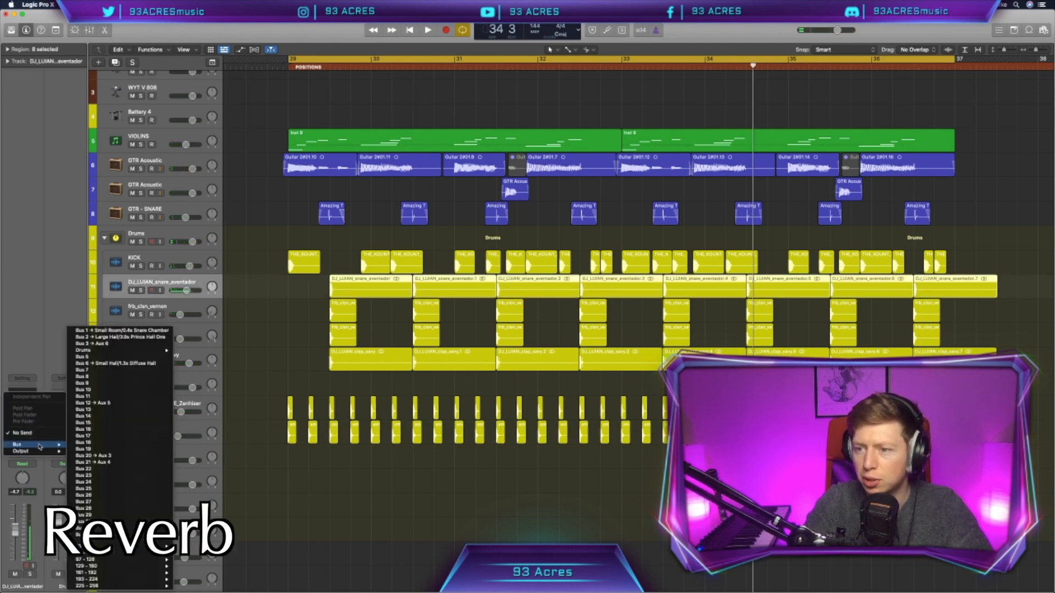
click(115, 342)
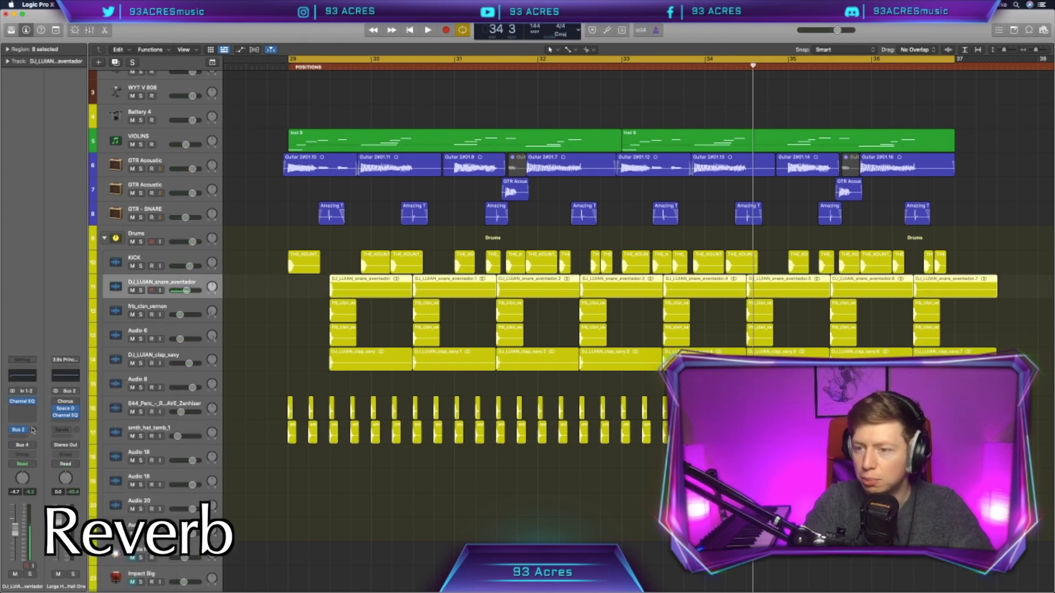
click(165, 169)
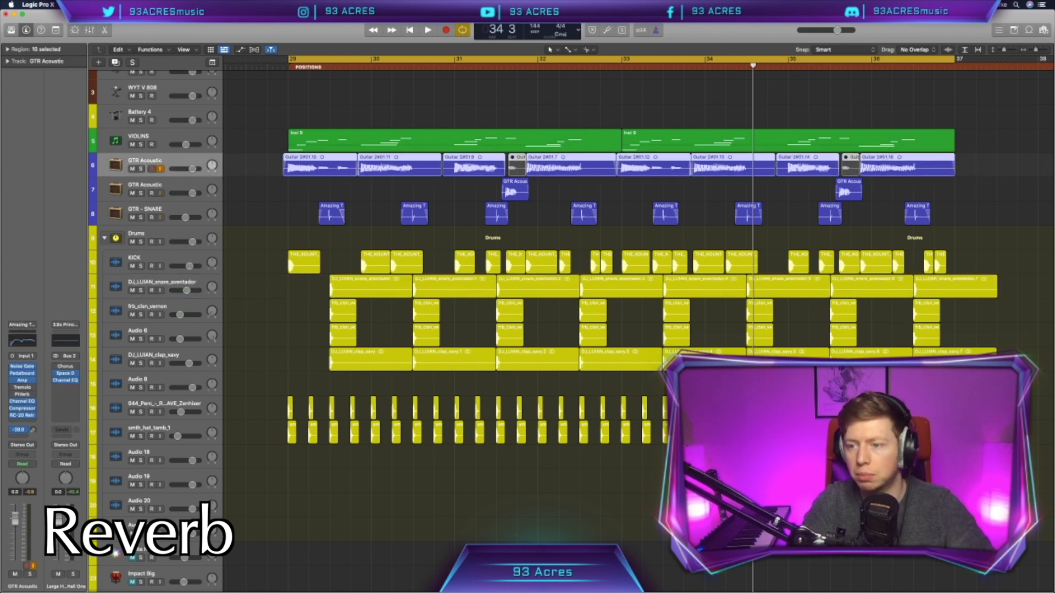
key(space)
drag(34, 431, 34, 409)
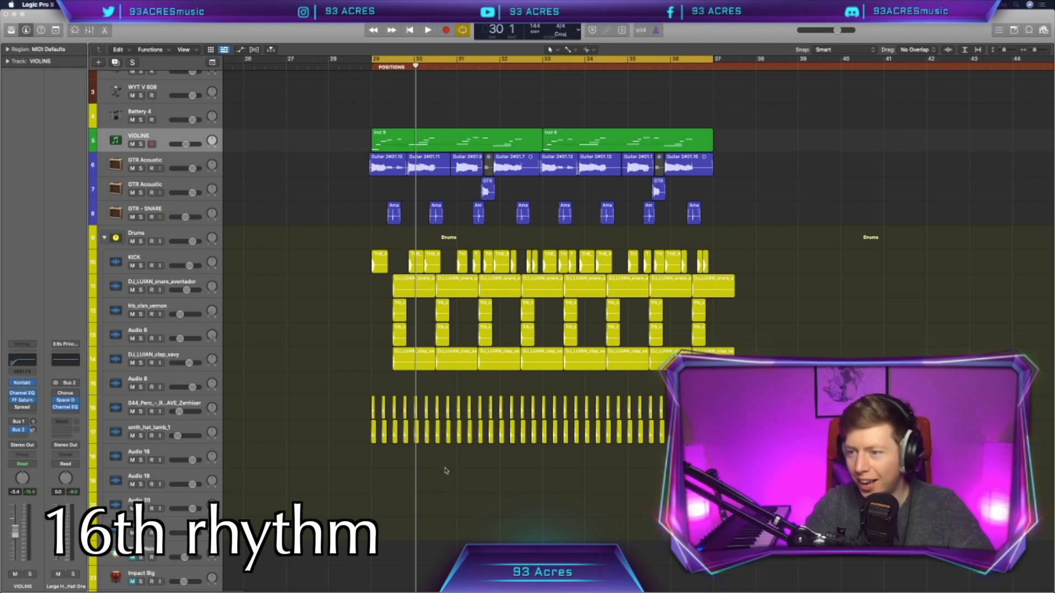
Place the PMET_Hi_Hat_19 and mta_hat synth_cream samples from Splice's hats on the Audio 18 and Audio 19 tracks at bar 29
click(171, 451)
key(ctrl+Up)
click(963, 228)
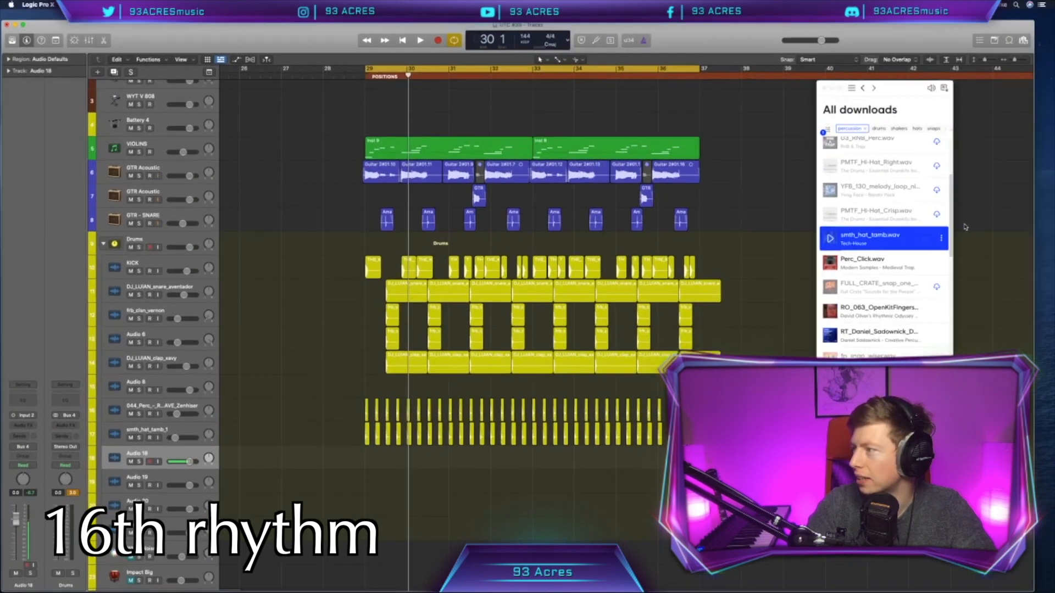
click(847, 139)
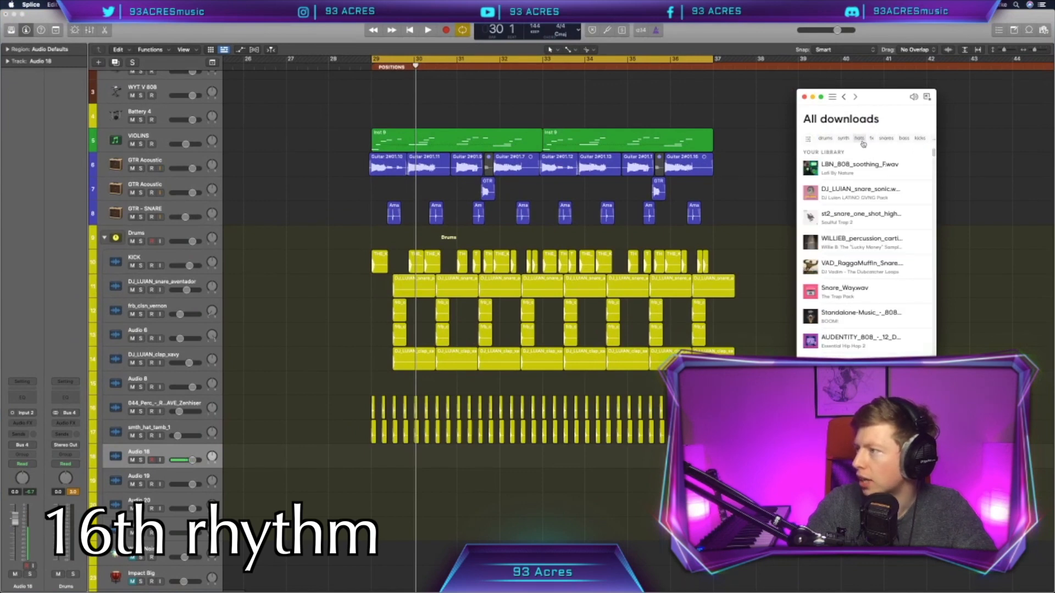
click(867, 138)
drag(811, 246, 373, 457)
drag(813, 269, 374, 488)
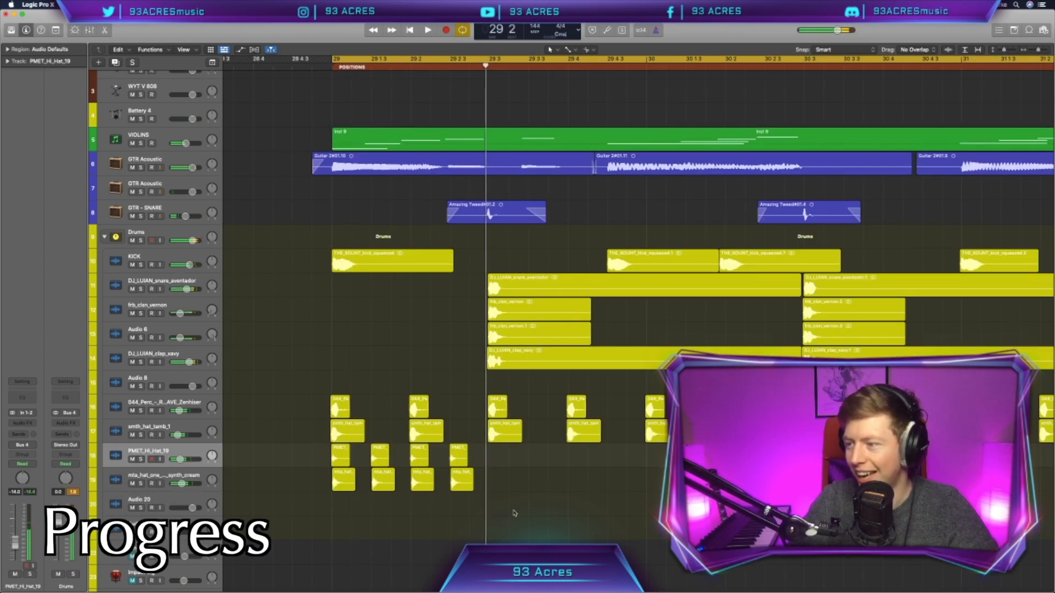
Repeat the eighth-note hits of both hi-hat tracks from bar 29 to the end of bar 36 and listen to the loop
drag(513, 509, 444, 488)
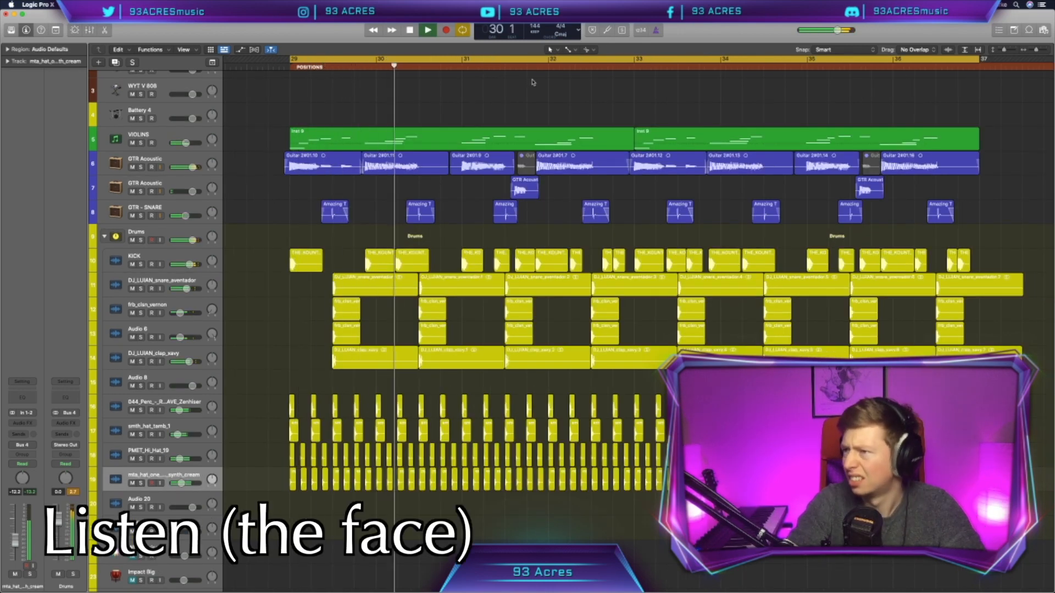
key(space)
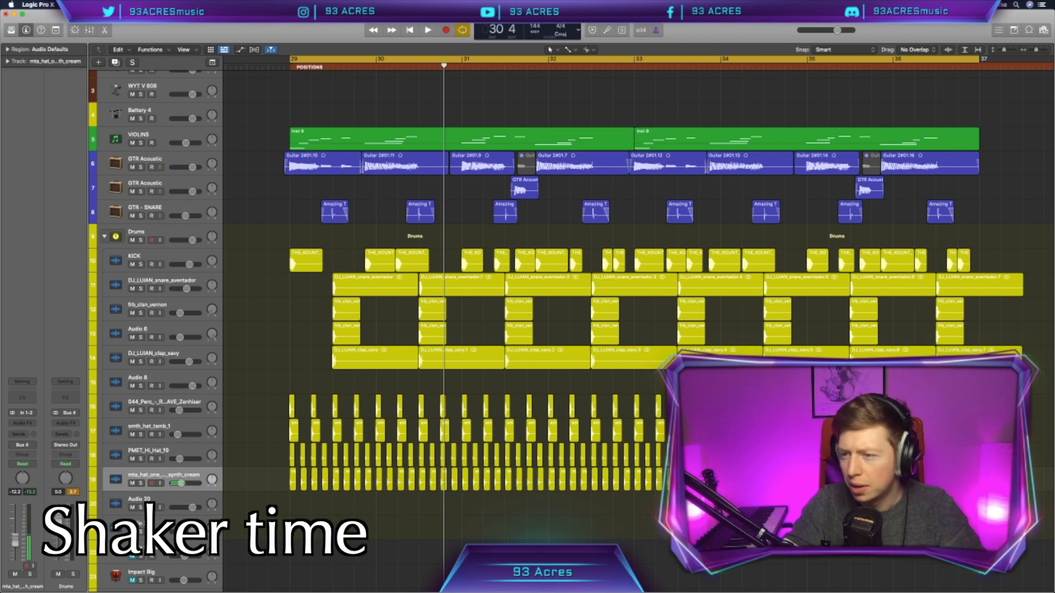
Find the Quincy - Shaker 16th loop among the Shaker loops and place it on the Audio 20 and Audio 21 tracks from bar 29
click(272, 506)
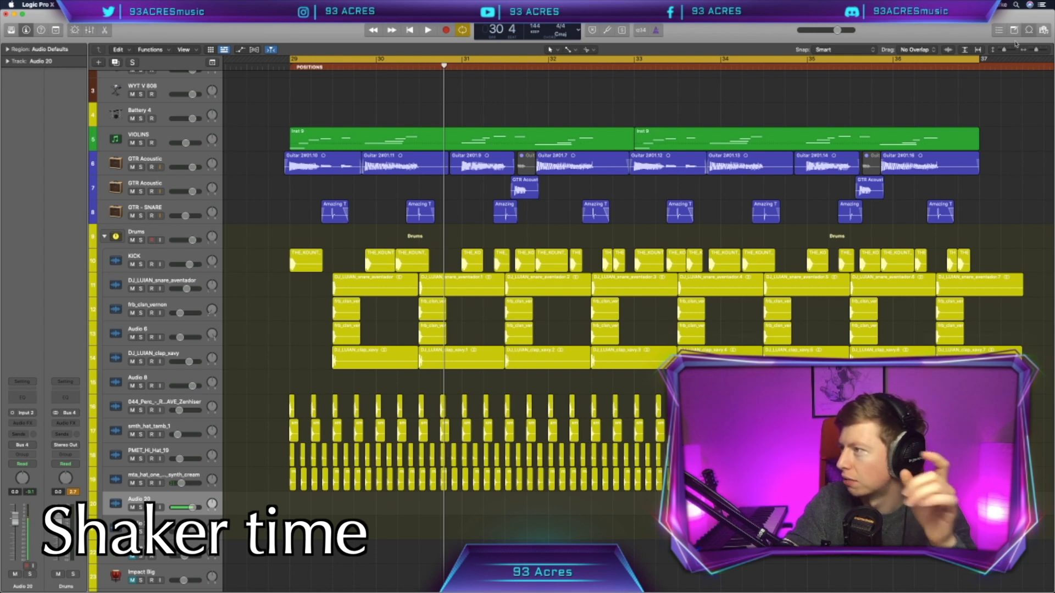
key(o)
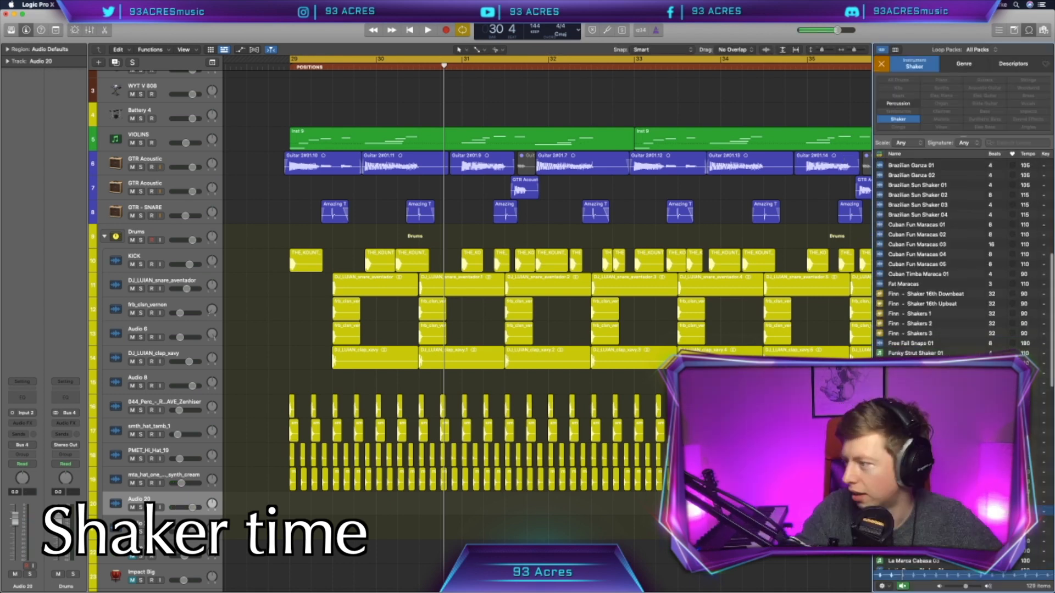
scroll(934, 418, down, 5)
scroll(962, 258, down, 5)
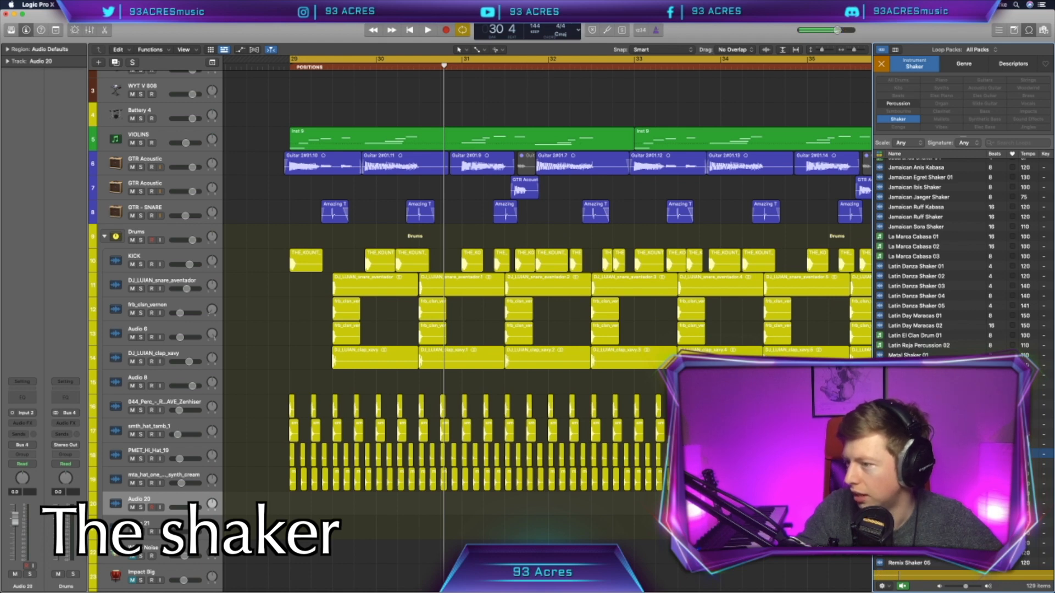
drag(934, 453, 302, 528)
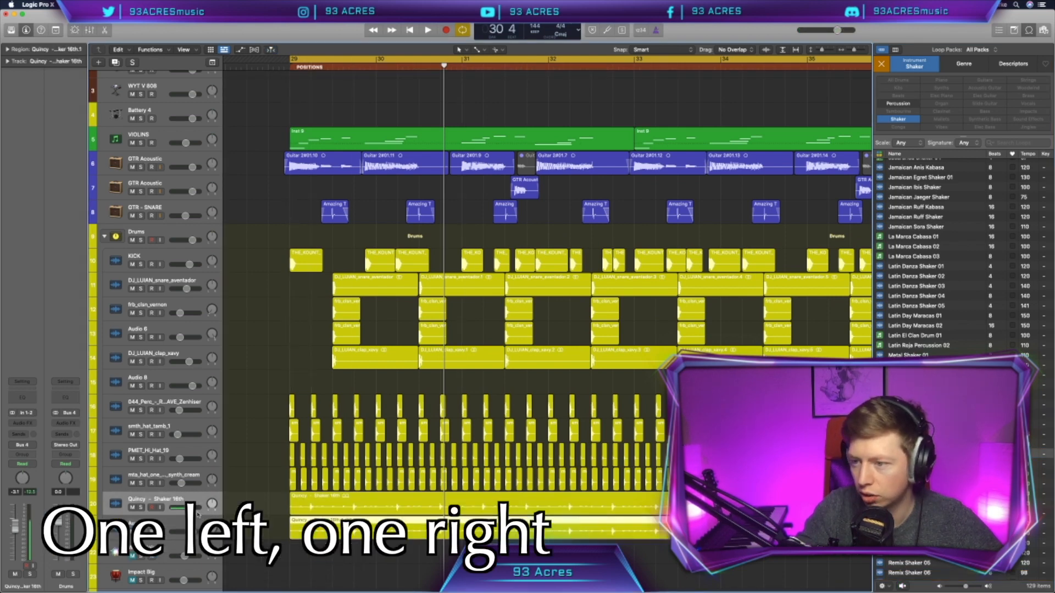
Pan the two Quincy - Shaker 16th tracks apart, one left and one right, and listen to the loop
drag(21, 478, 21, 480)
key(Down)
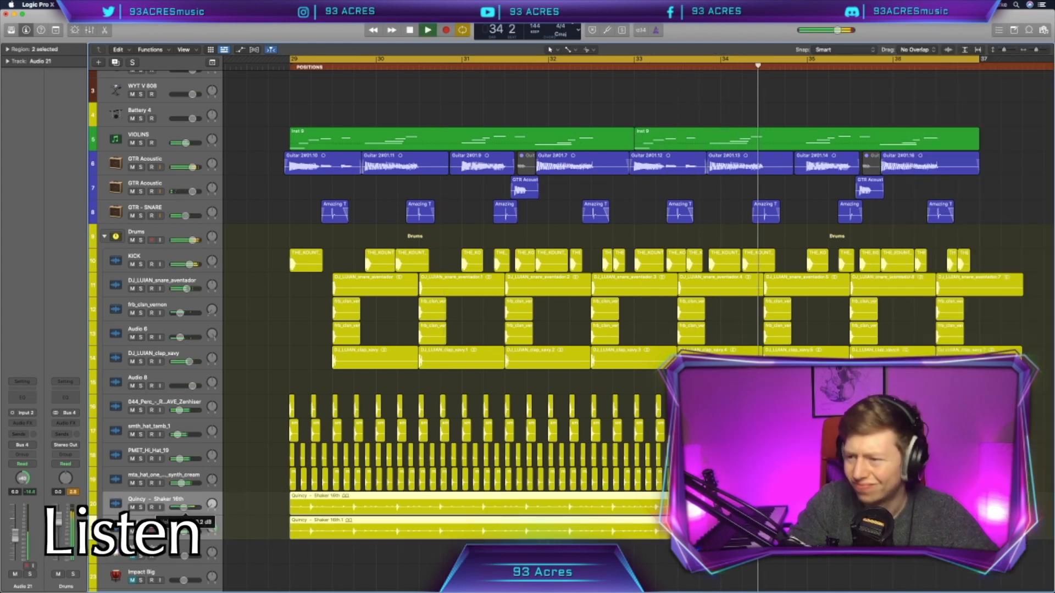
key(space)
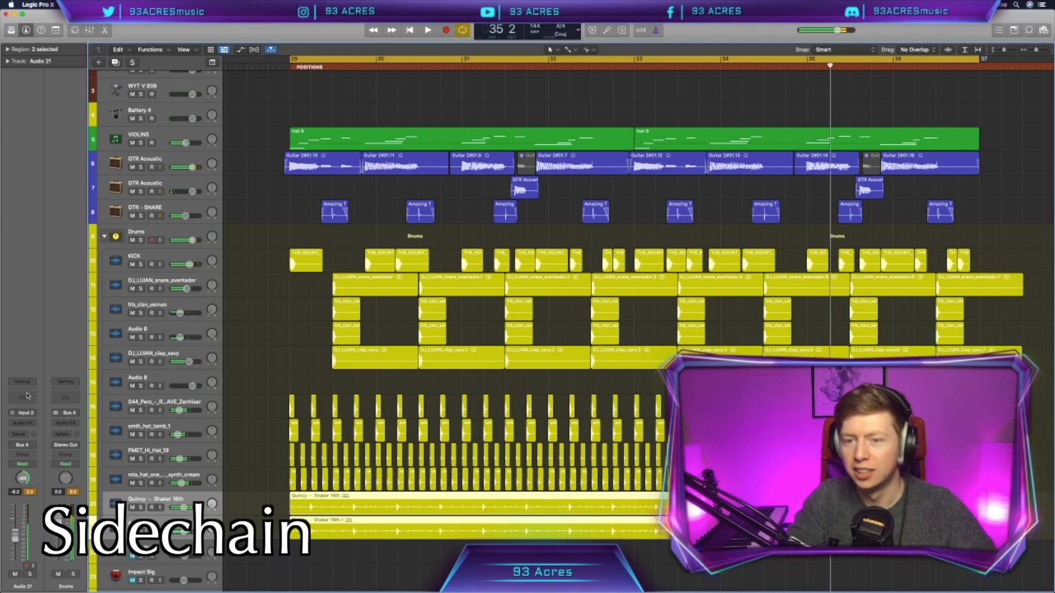
Add a Channel EQ to the Audio 21 shaker track and raise its low-cut frequency to remove the low end
click(23, 396)
click(357, 156)
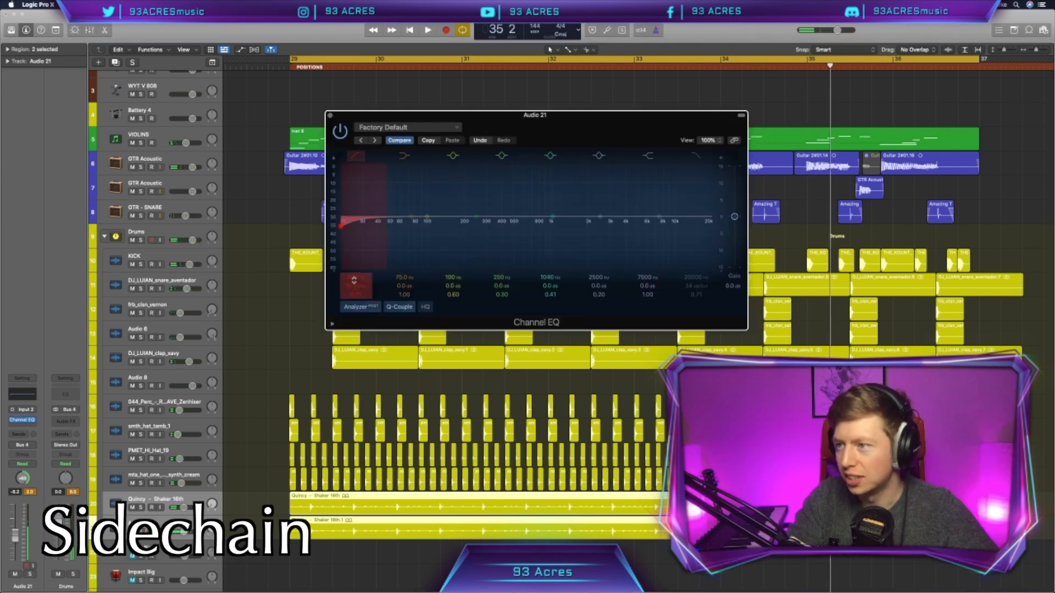
drag(343, 219, 483, 219)
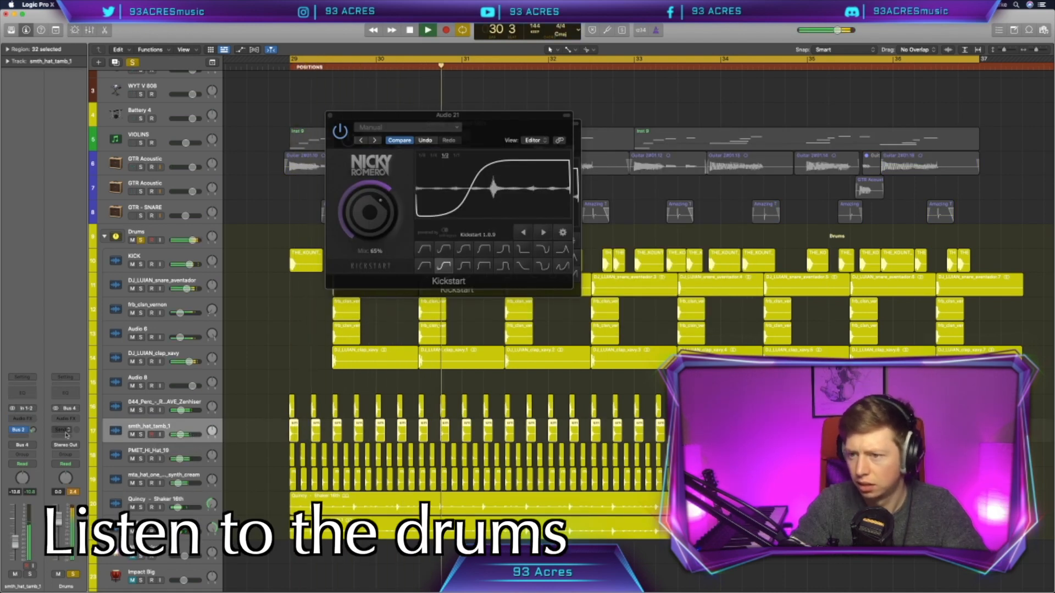
Adjust the Bus 2 reverb send level of the smth_hat_tamb_1 track while the soloed drums play
drag(33, 430, 33, 432)
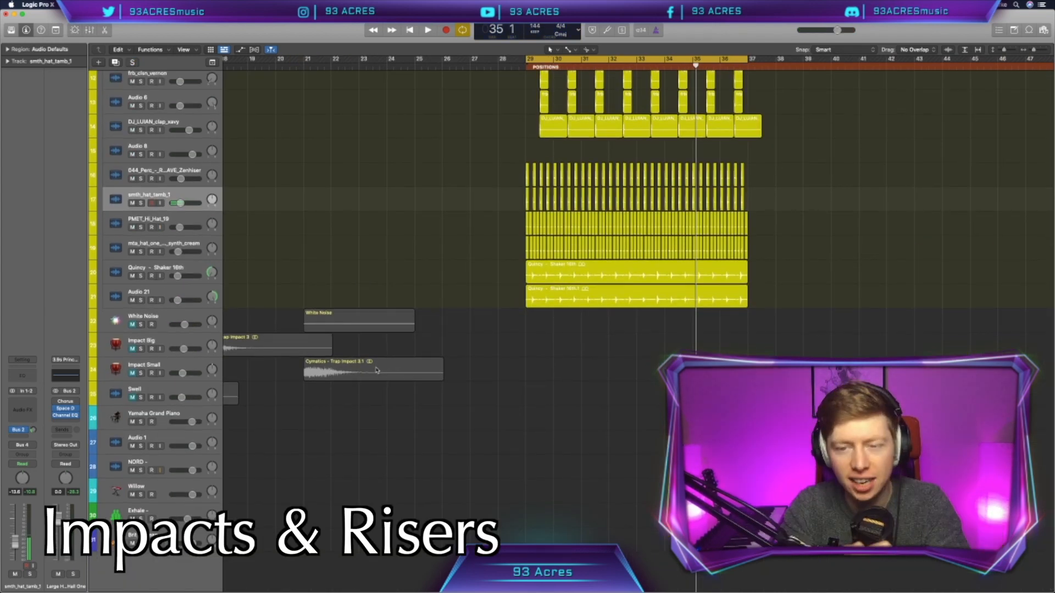
Move the Cymatics - Trap Impact 3.1 region on the Impact Small track to bar 33
scroll(377, 371, left, 5)
scroll(435, 376, right, 4)
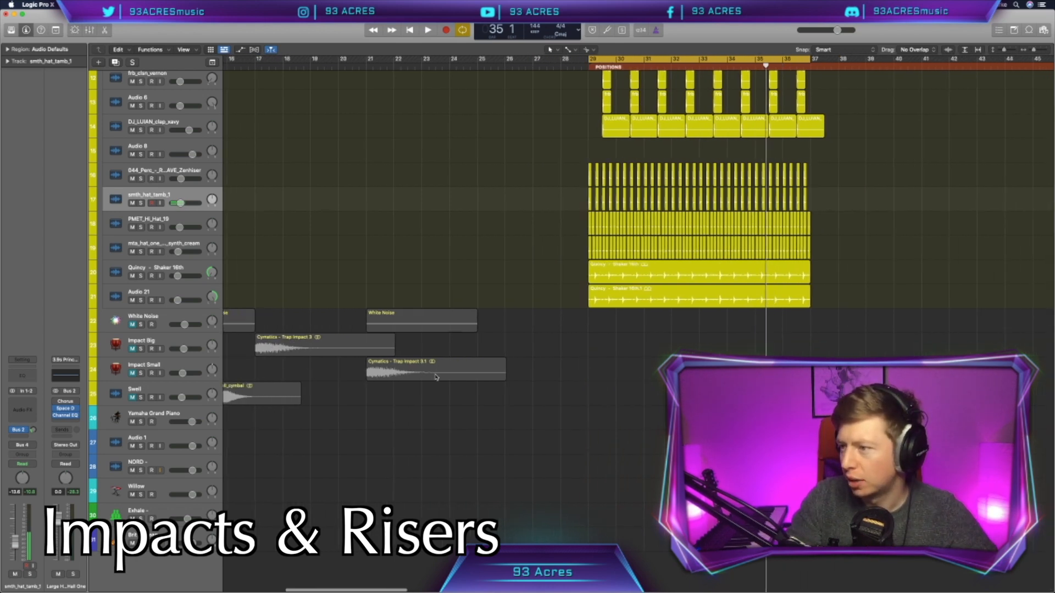
drag(402, 374, 714, 374)
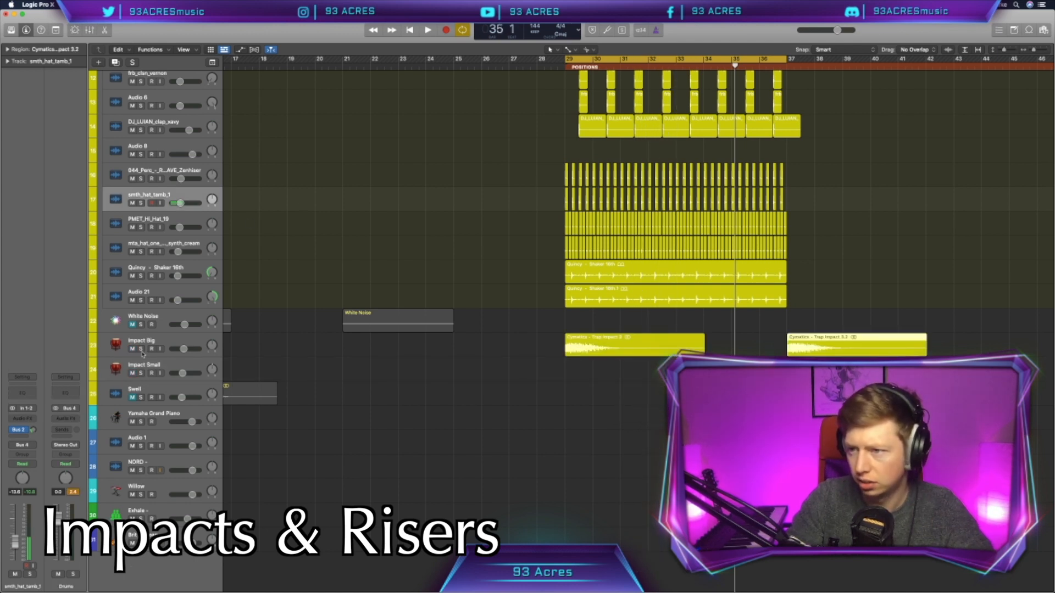
Solo the Impact Big and Swell tracks in turn and listen to the impact effects
click(141, 349)
key(space)
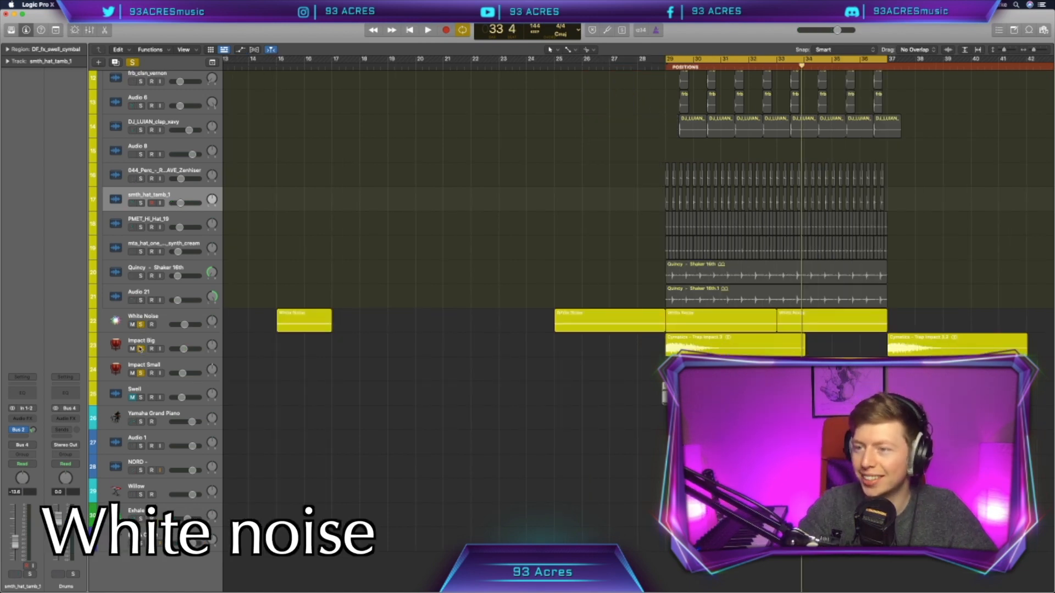
click(141, 349)
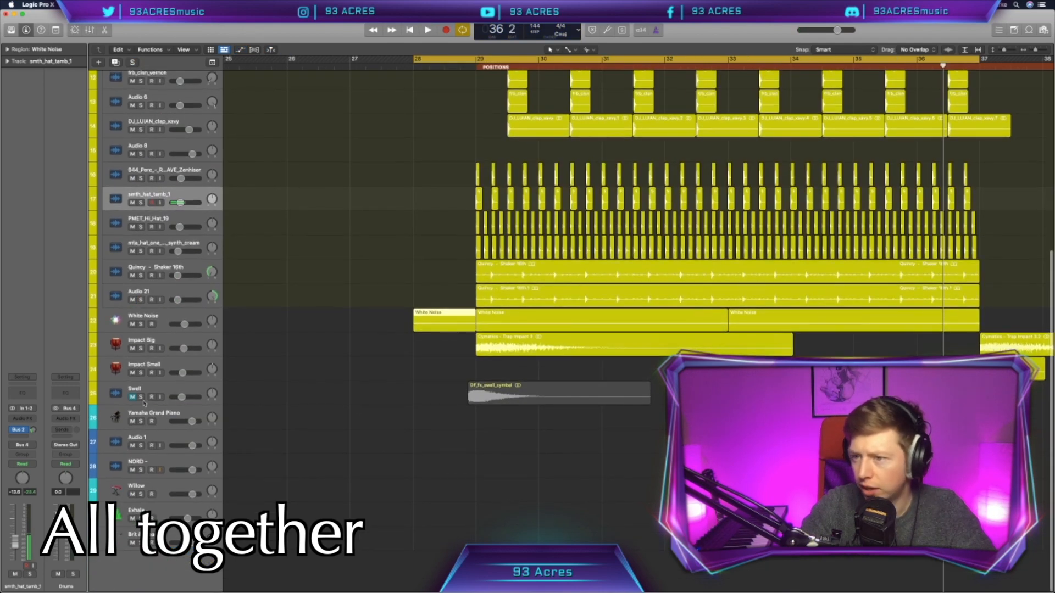
click(141, 396)
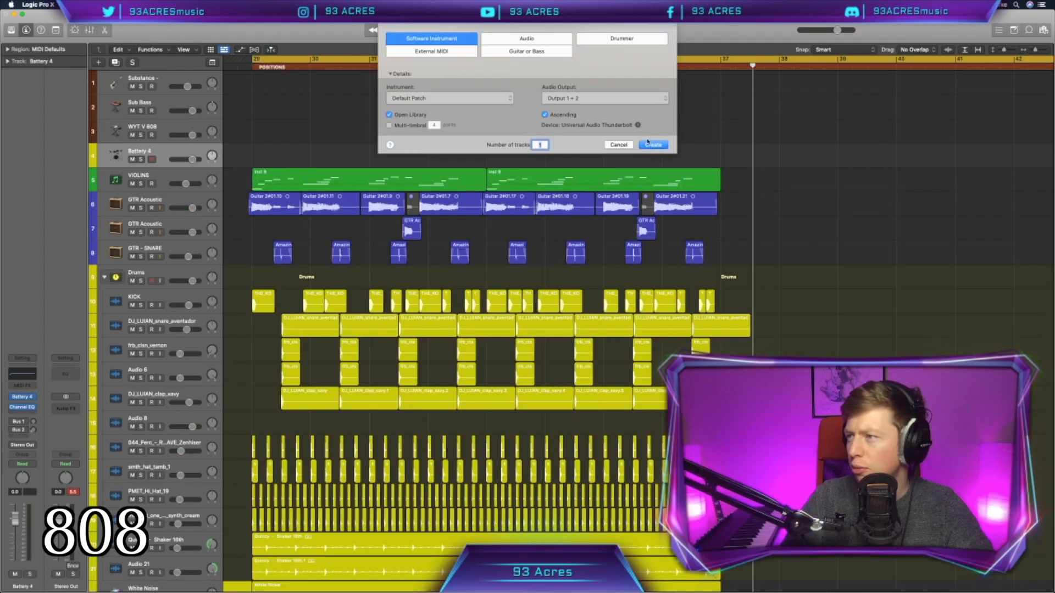
Create a software instrument track and load the ES2 synth on it with the WYT V 808 setting
key(Return)
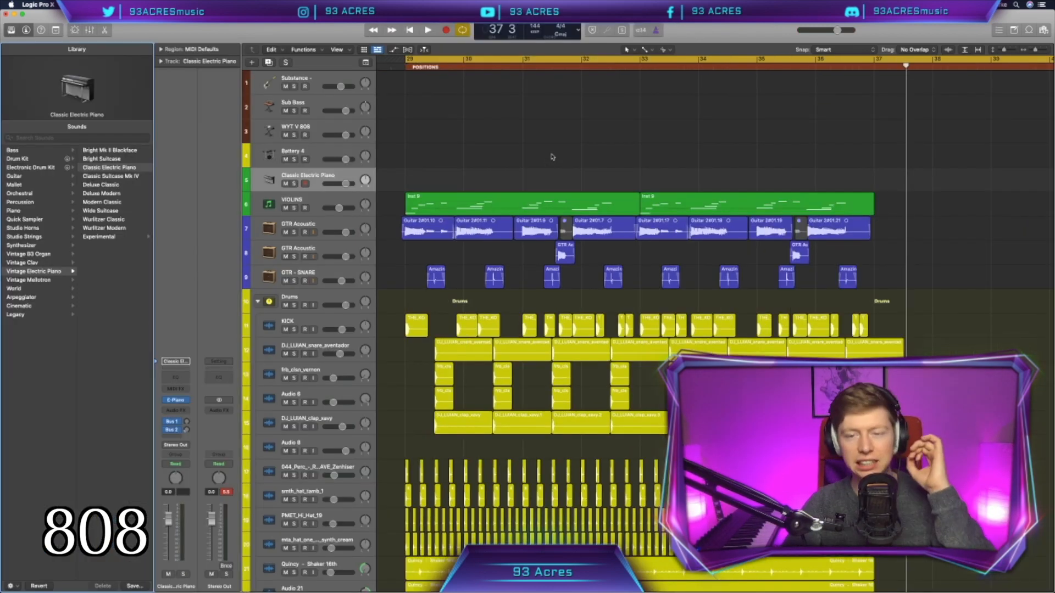
click(187, 402)
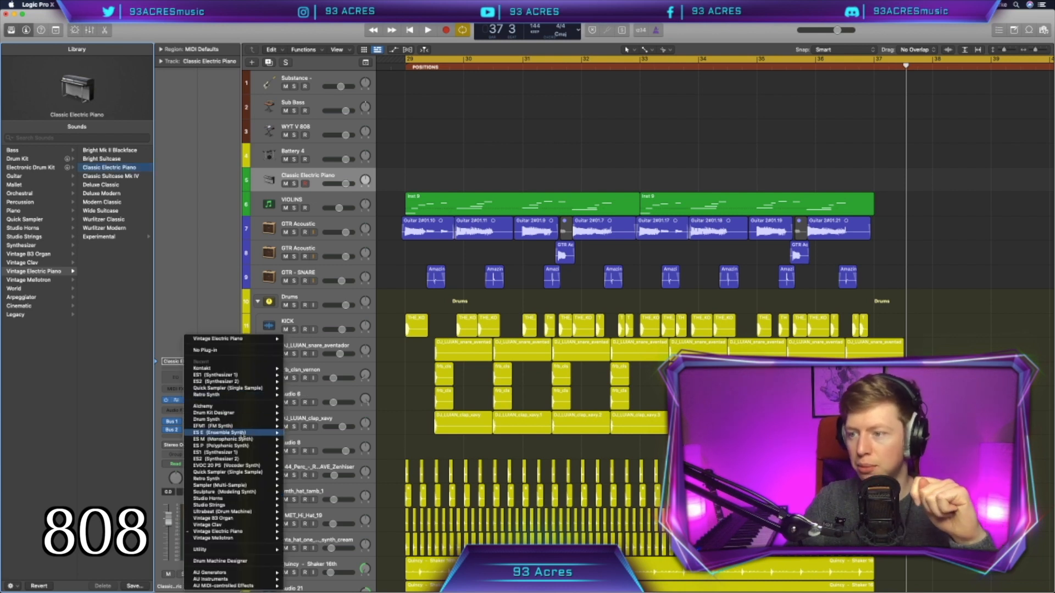
mouse_move(239, 460)
click(301, 459)
click(406, 127)
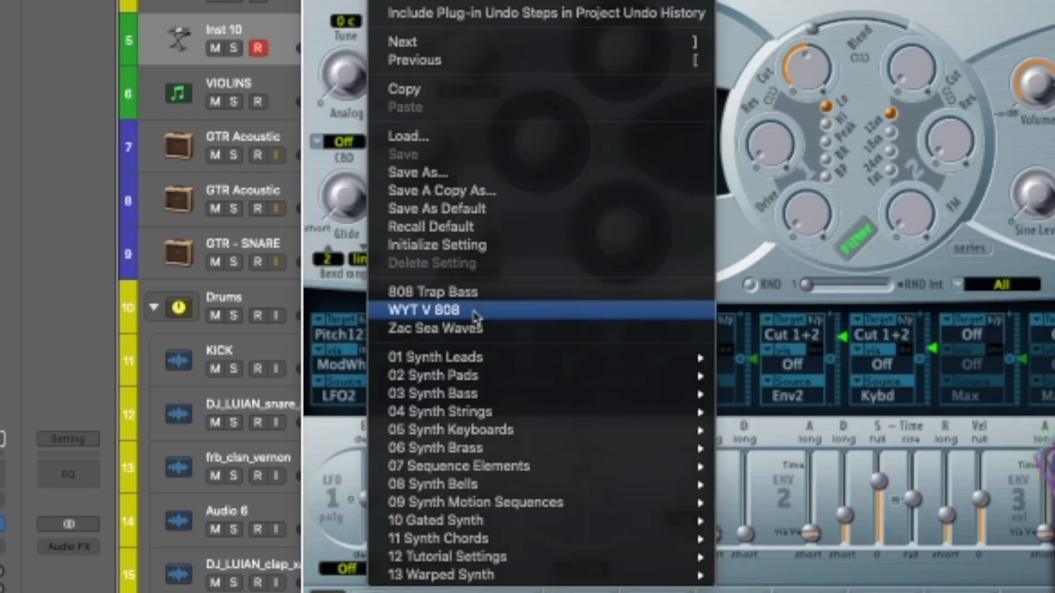
click(412, 302)
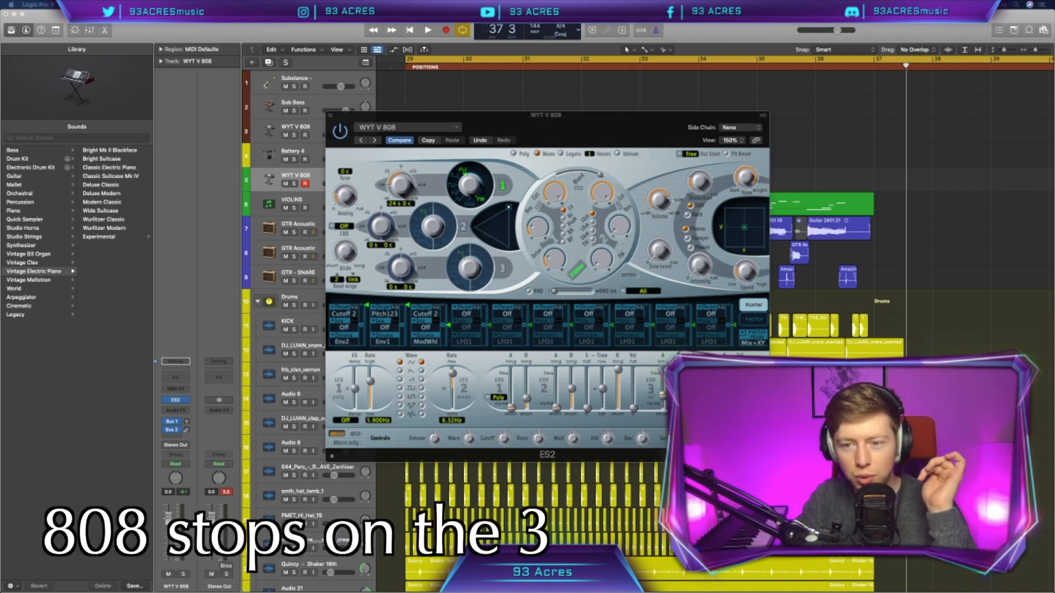
click(330, 116)
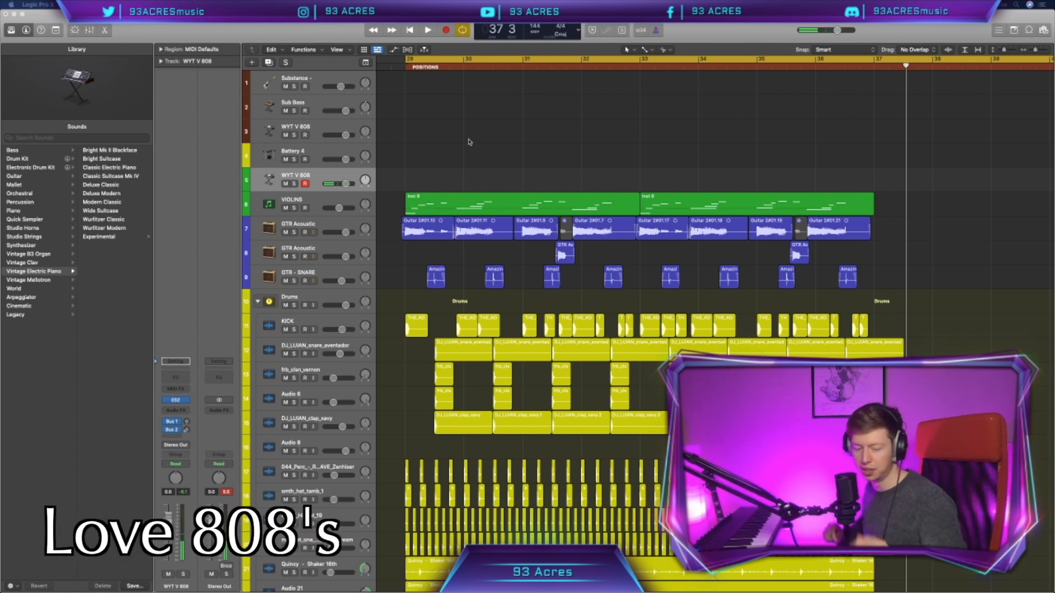
Record the 808 bass part on the new WYT V 808 track from bar 29
key(r)
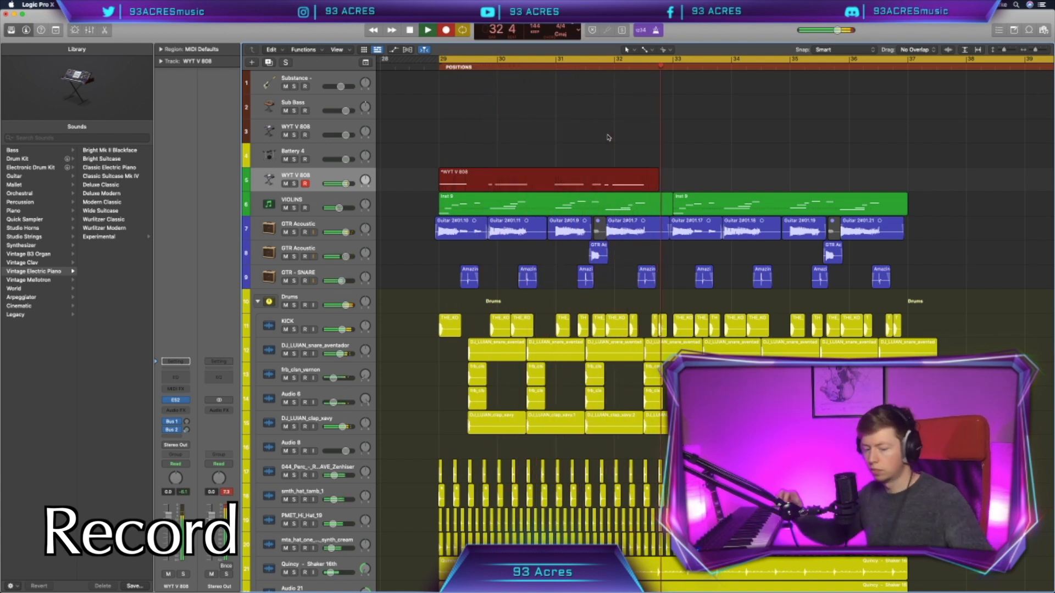
key(space)
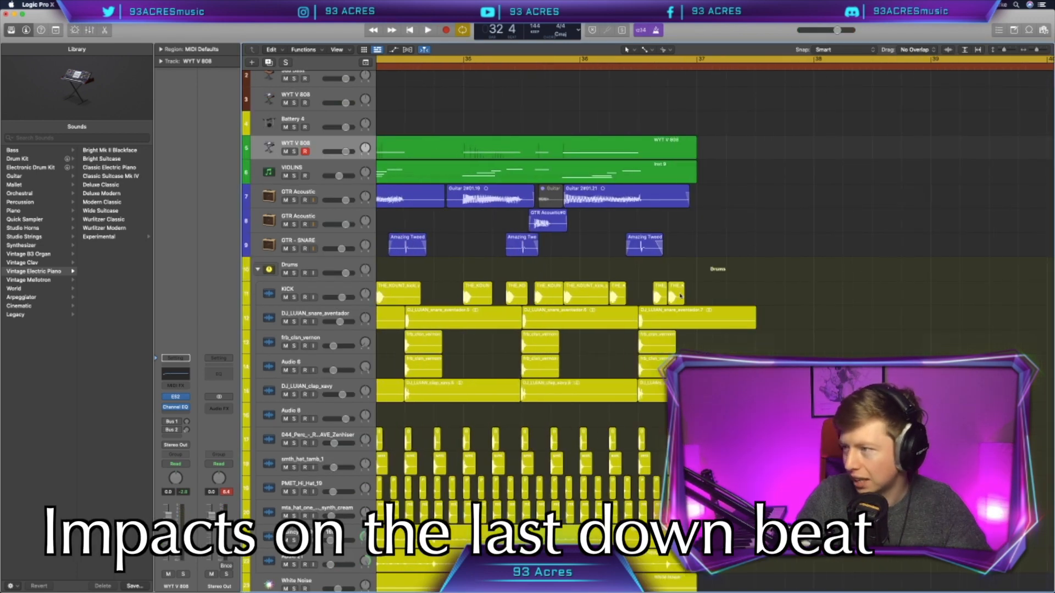
Place a kick hit on the downbeat of bar 37 and open an insert effect of the GTR Acoustic track
drag(680, 297, 708, 300)
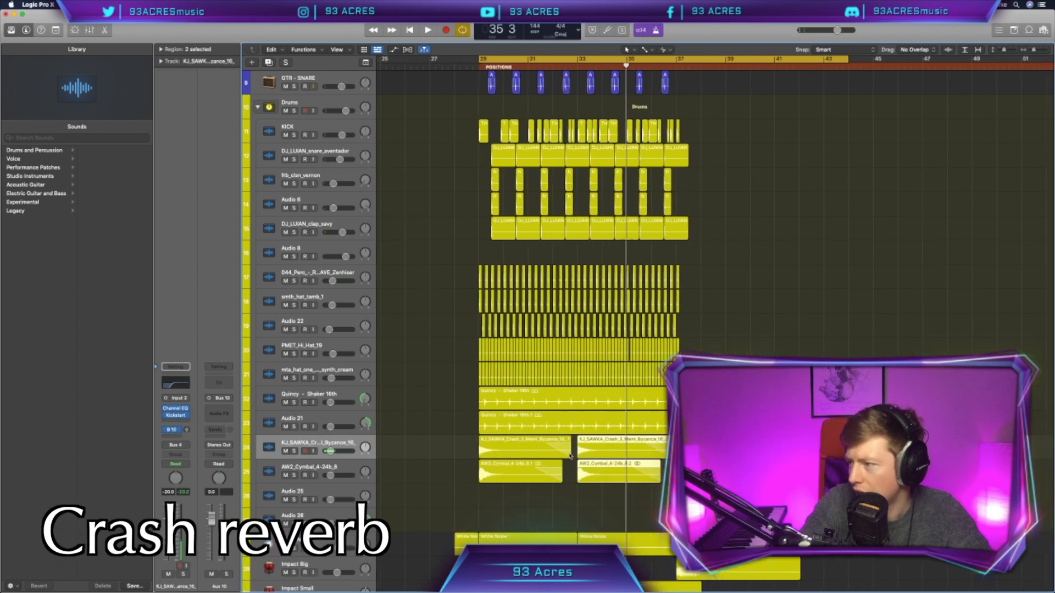
scroll(571, 456, right, 3)
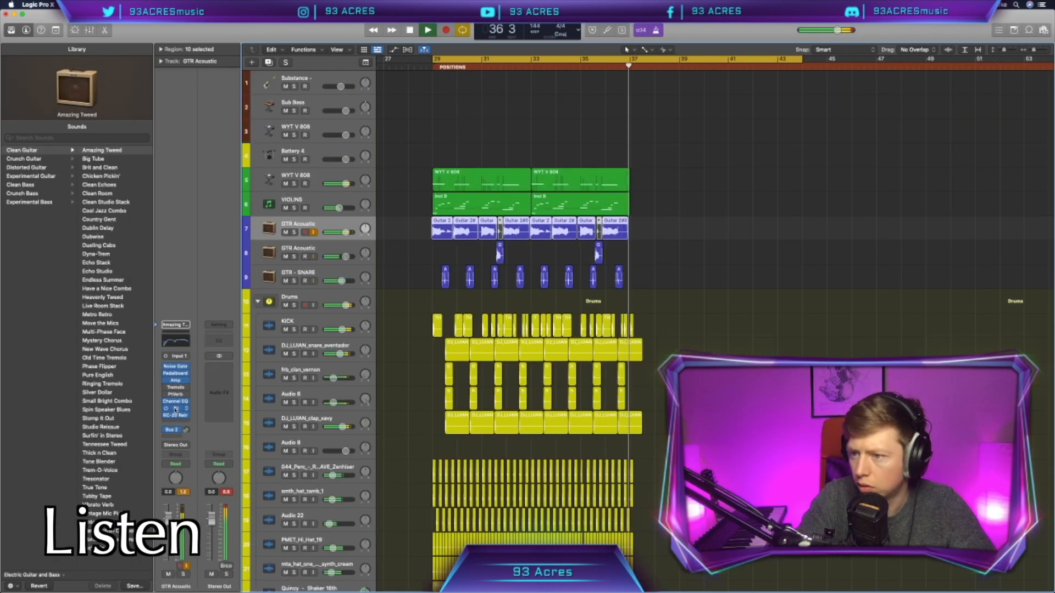
click(175, 408)
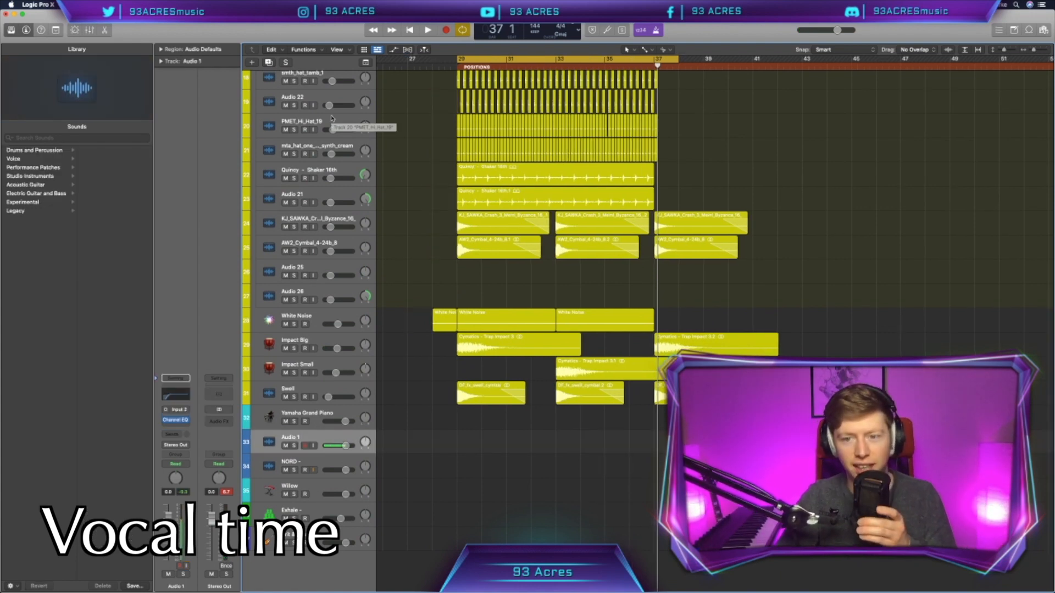
Rename the Audio 1 track as LEAD VOCAL
key(shift+Return)
text(LEAD VOCAL)
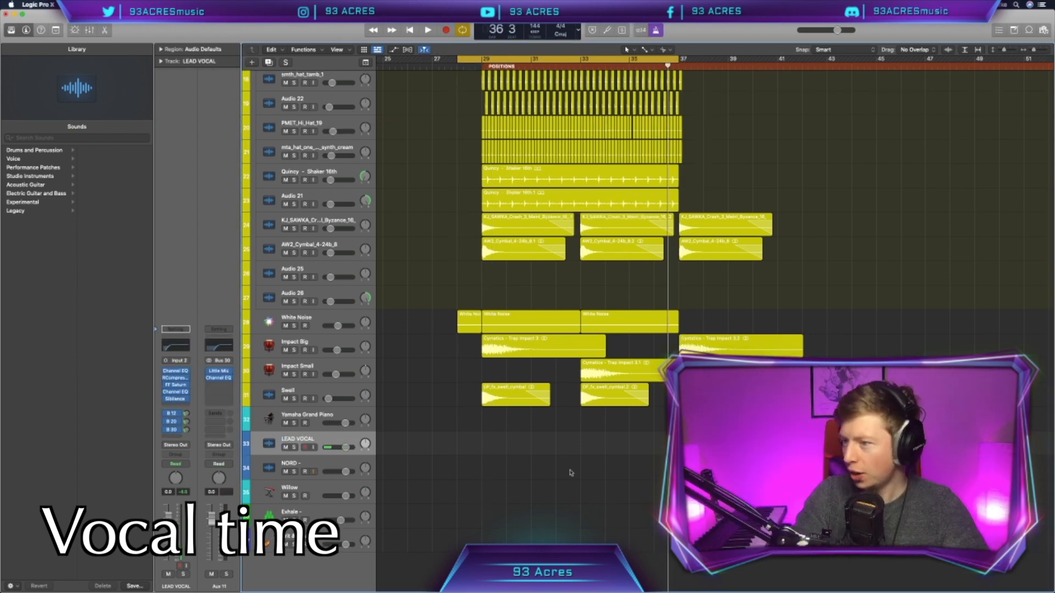
scroll(570, 471, right, 1)
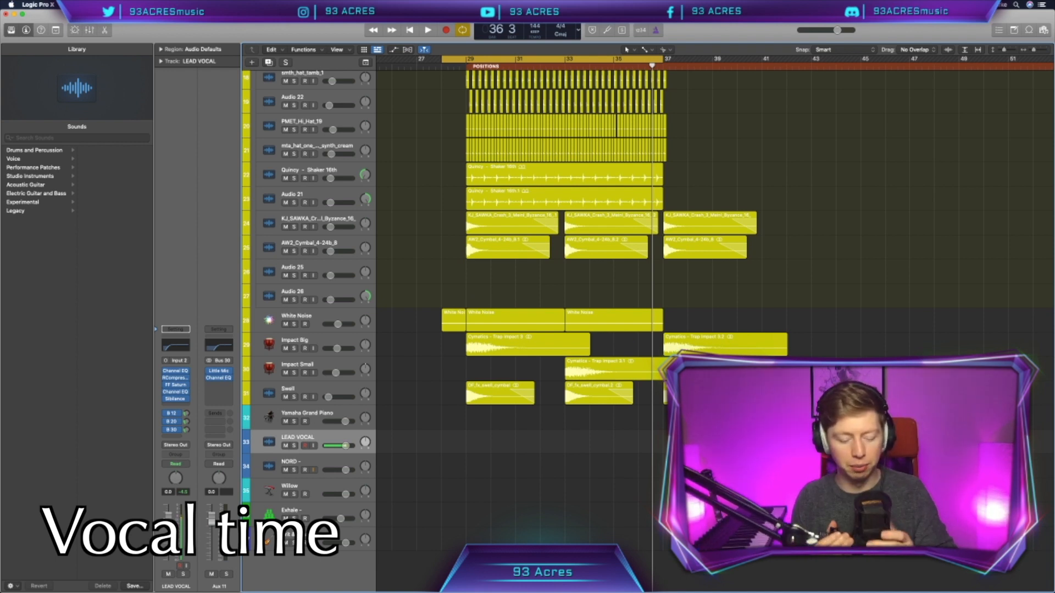
Record the lead vocal from bar 27 and trim the recording's start to just before bar 28
key(r)
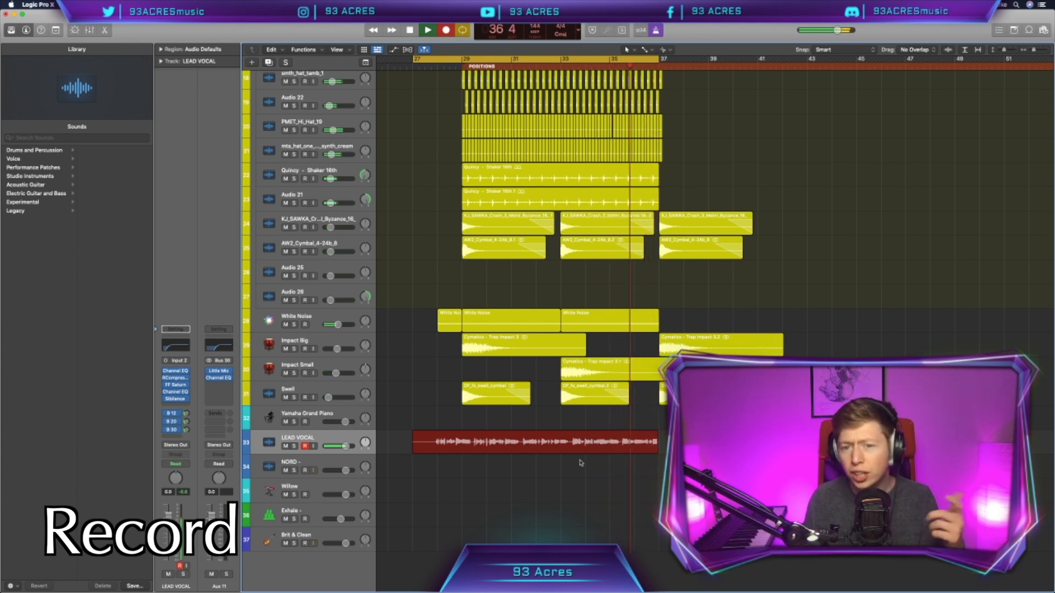
key(space)
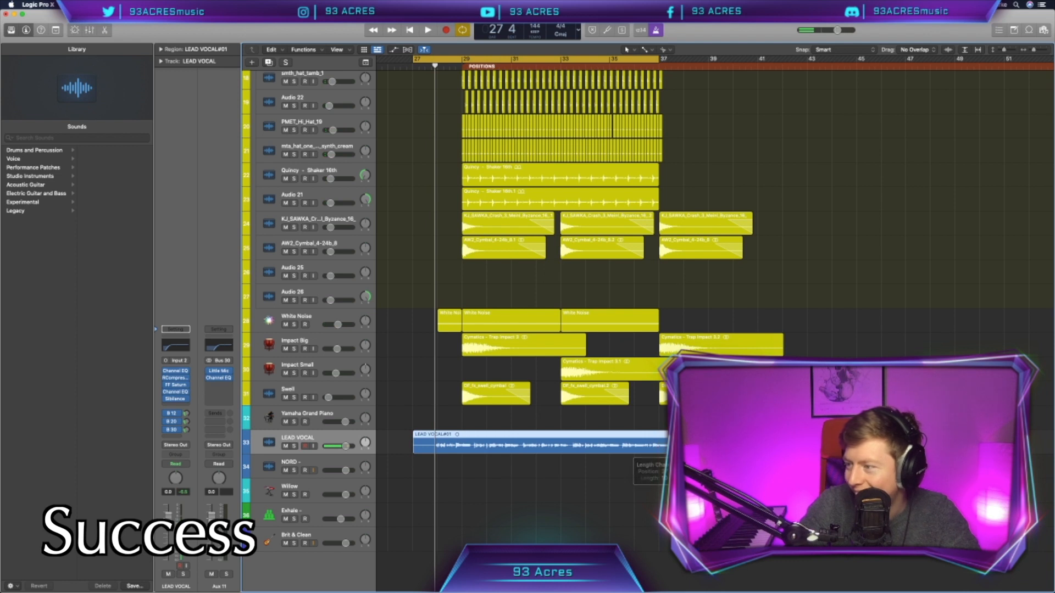
drag(414, 449, 431, 449)
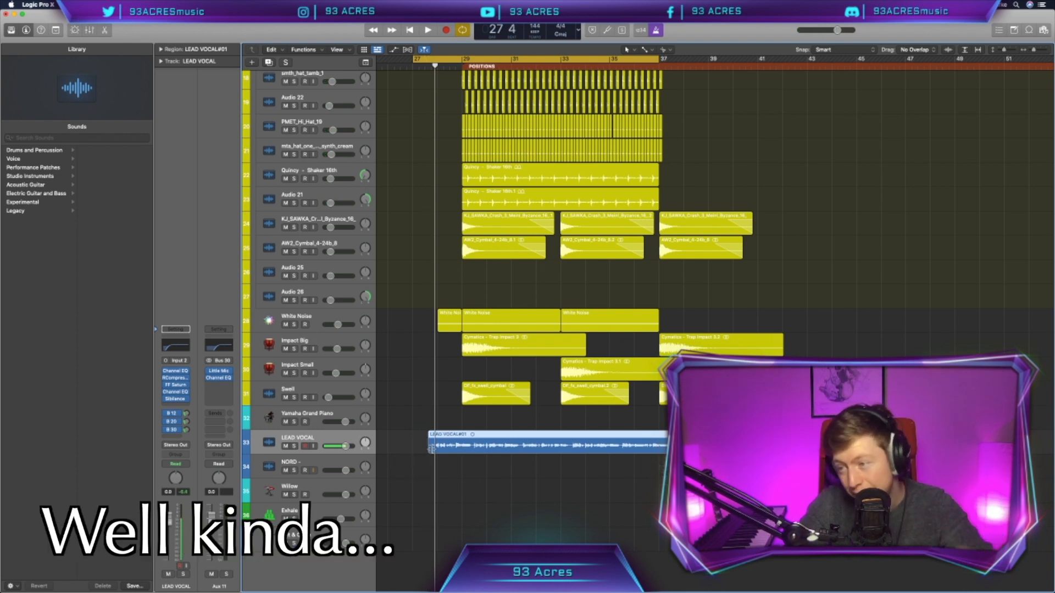
Turn on Flex for the LEAD VOCAL track in the audio track editor
key(super+Right)
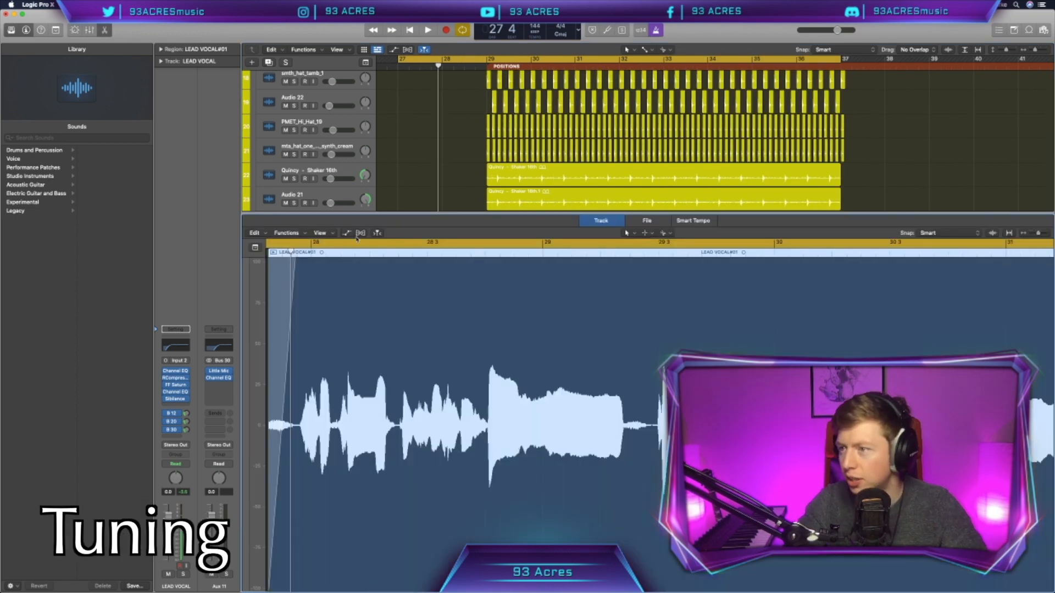
click(360, 233)
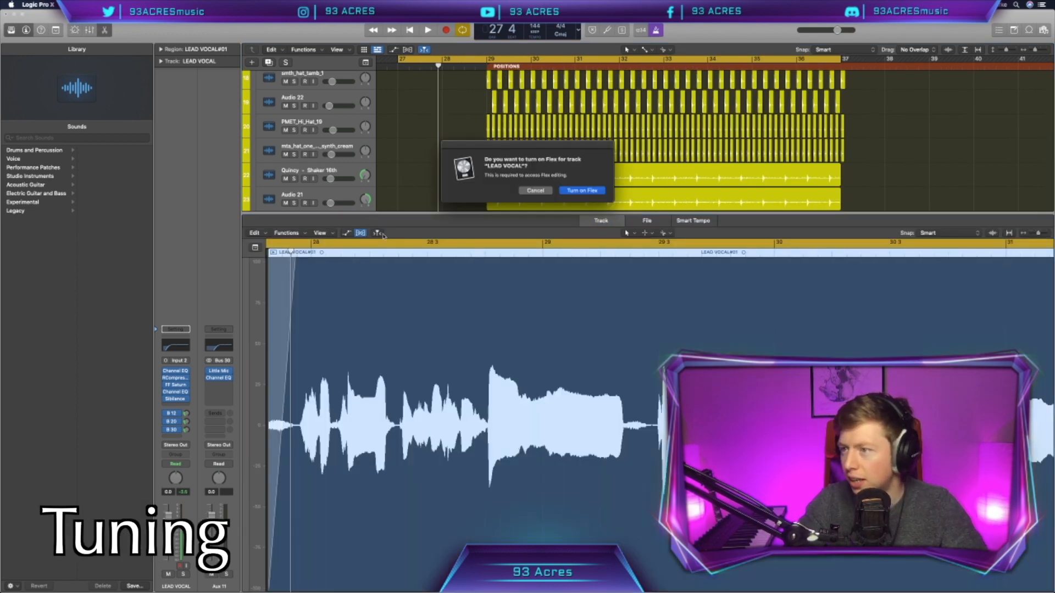
click(582, 190)
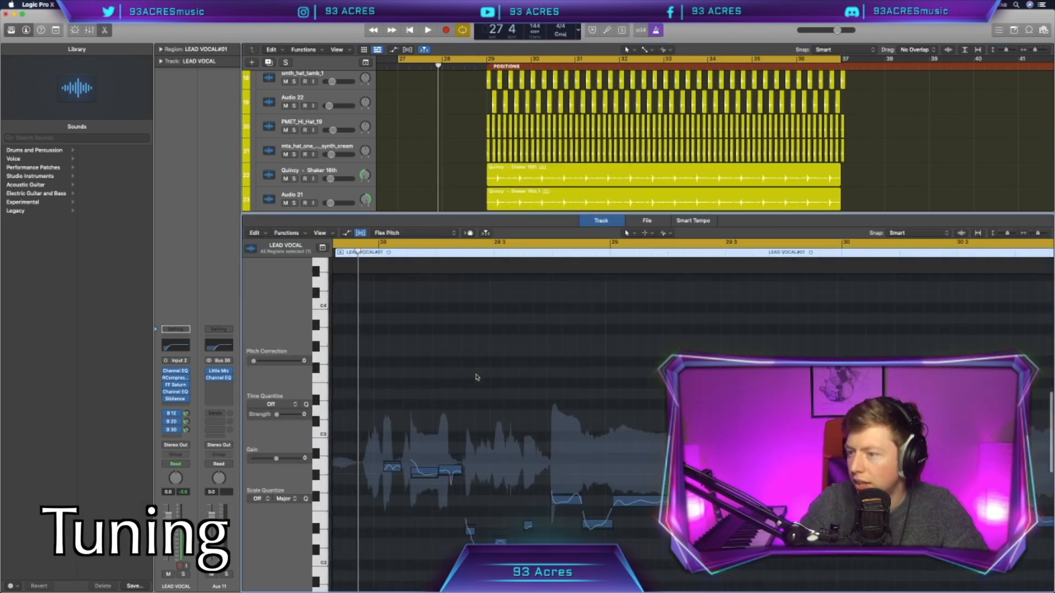
Select all the Flex Pitch notes of the lead vocal and set their Pitch Correction to 100
scroll(486, 376, down, 2)
key(super+Left)
key(super+Left)
key(super+Left)
key(super+Left)
scroll(486, 376, right, 2)
key(super+Left)
key(super+Left)
key(super+Left)
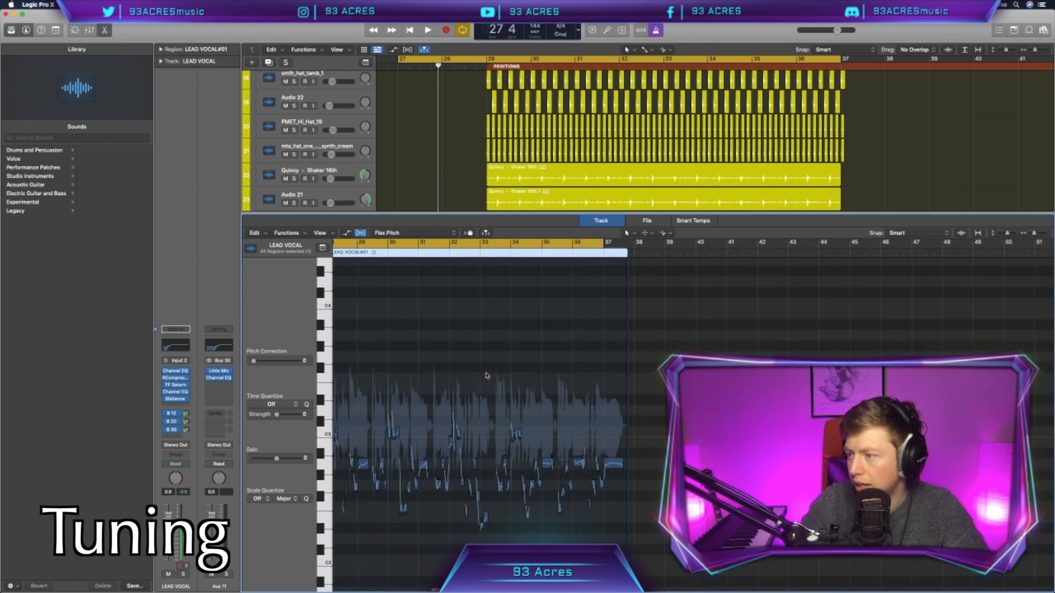
drag(761, 543, 452, 373)
drag(254, 361, 299, 361)
Inspect the pitch-corrected lead vocal notes up close and play the vocal back
key(super+Right)
key(super+Right)
key(super+Right)
key(super+Right)
scroll(517, 480, right, 2)
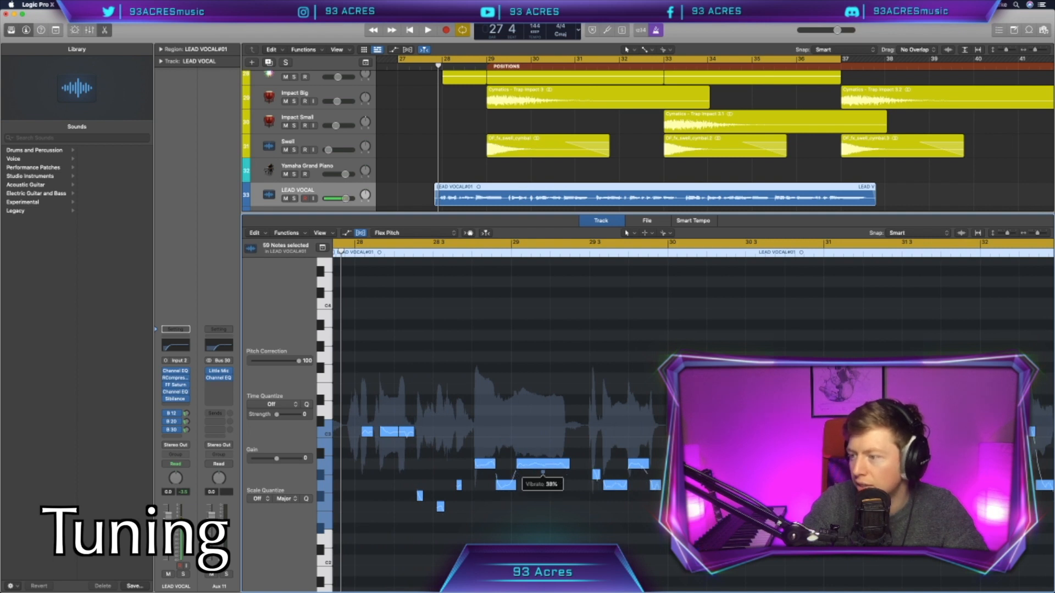
key(space)
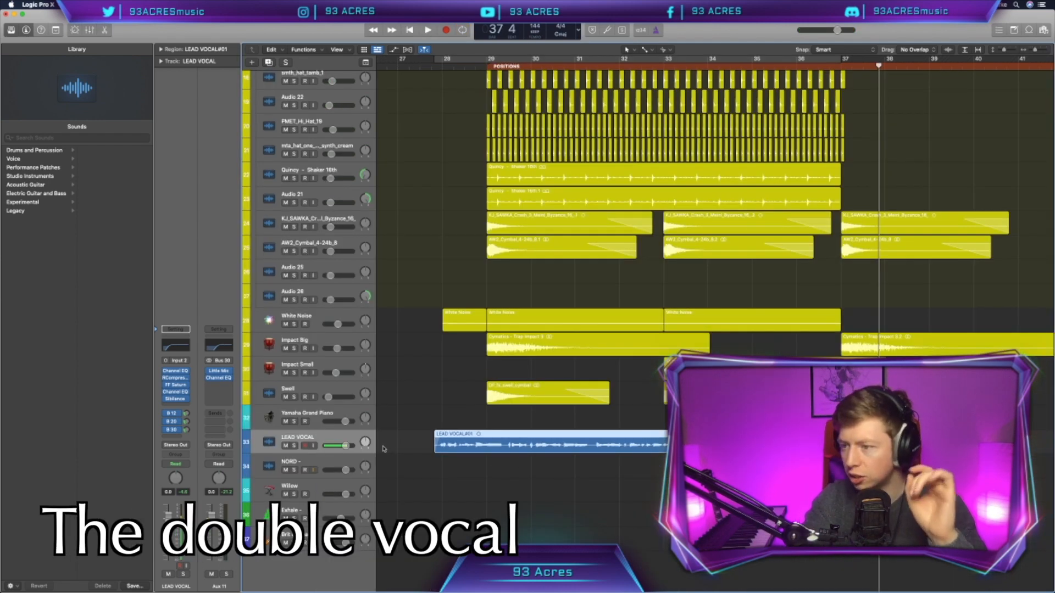
Duplicate the LEAD VOCAL track and name the copy DOUBLE
key(super+d)
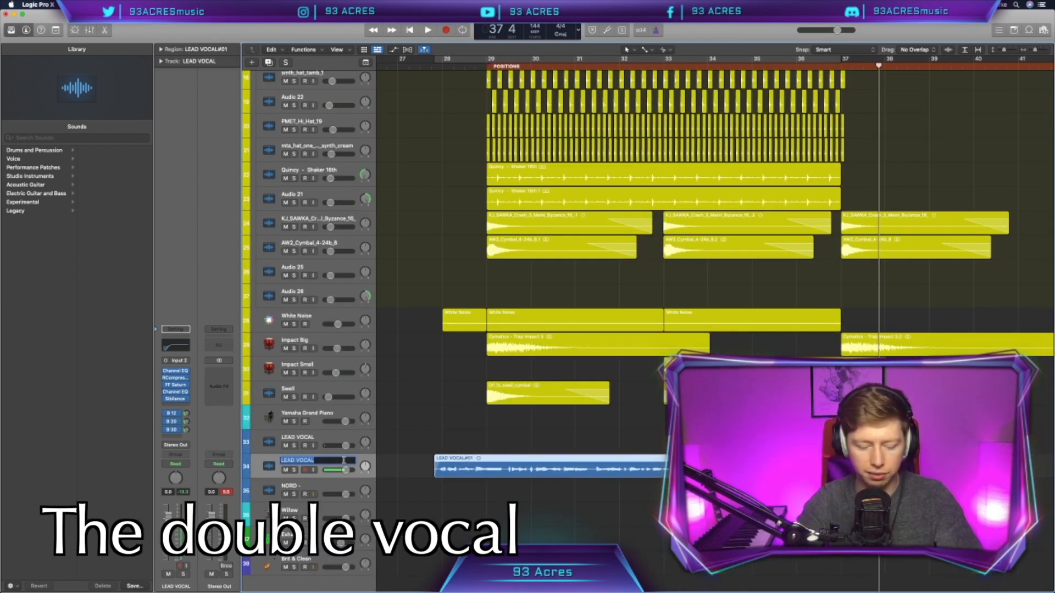
text(DOUBLE)
key(Return)
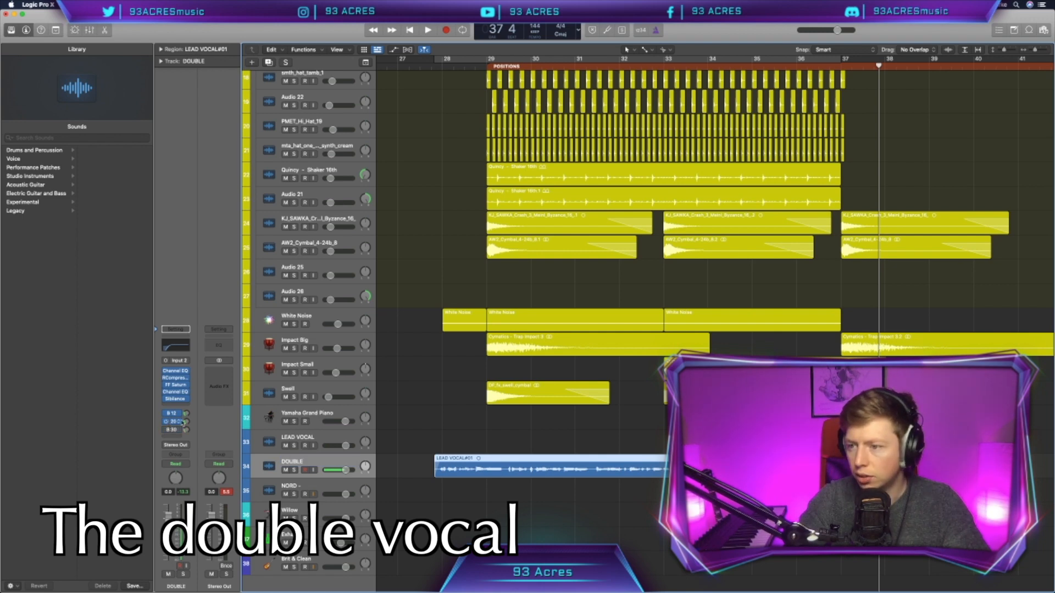
Adjust the high shelf of the Bus 20 aux's Channel EQ and add a Bus 2 reverb send with raised level to the DOUBLE track
click(166, 422)
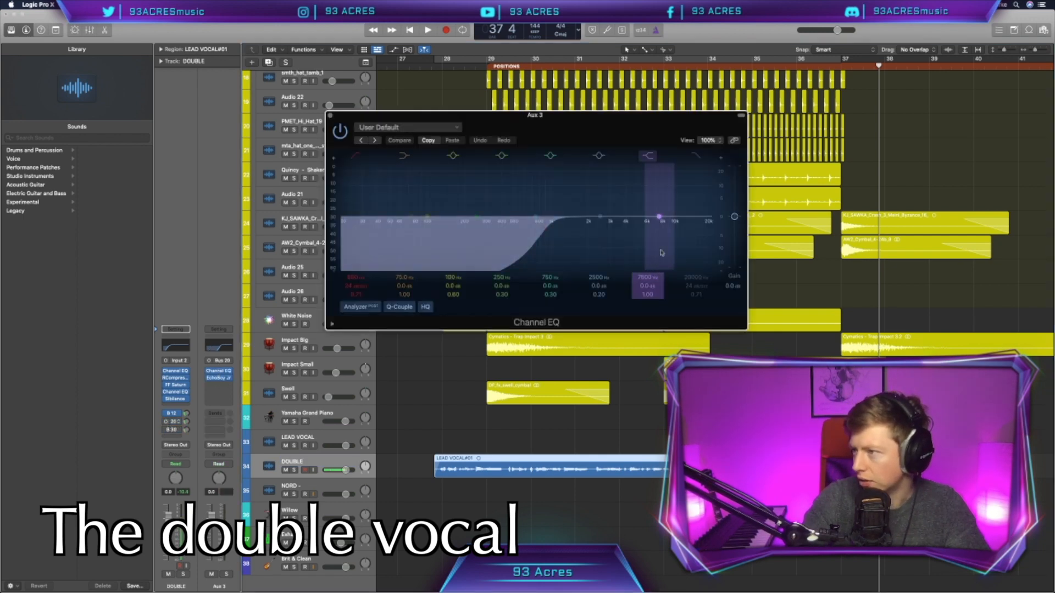
drag(662, 242, 638, 254)
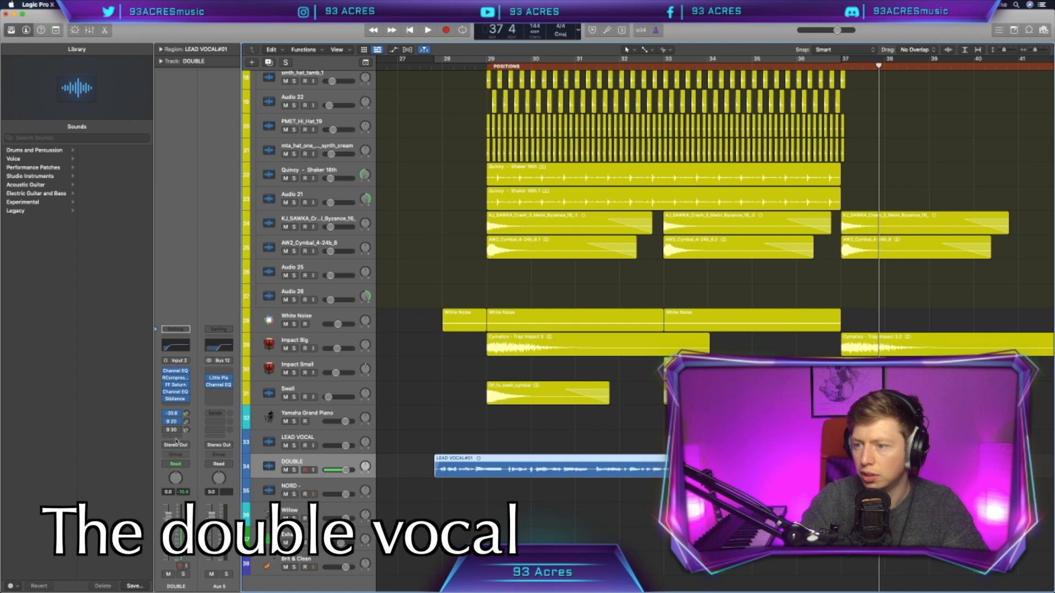
click(175, 438)
click(241, 340)
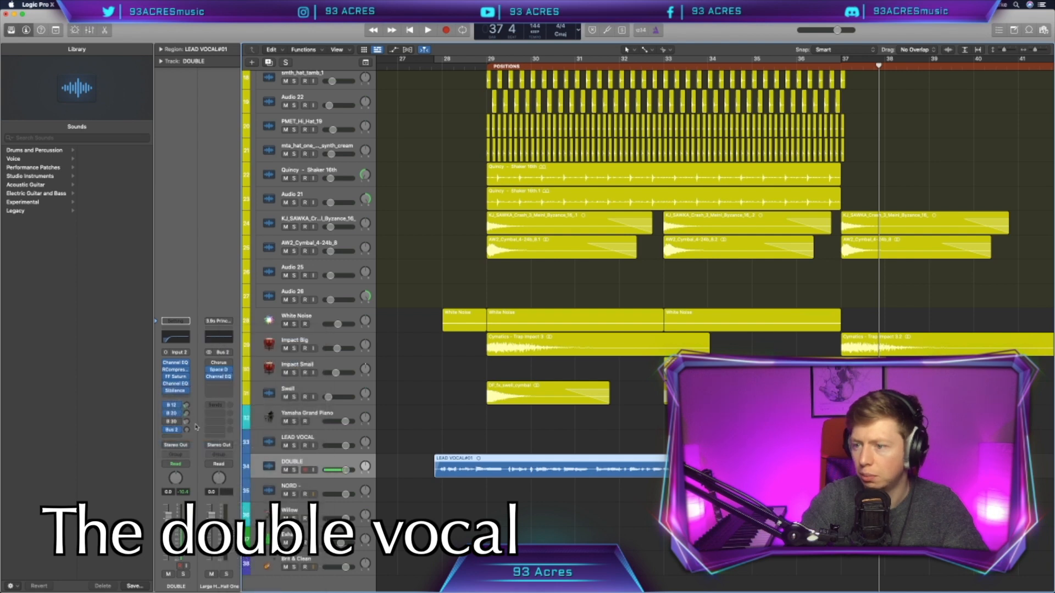
drag(186, 430, 187, 424)
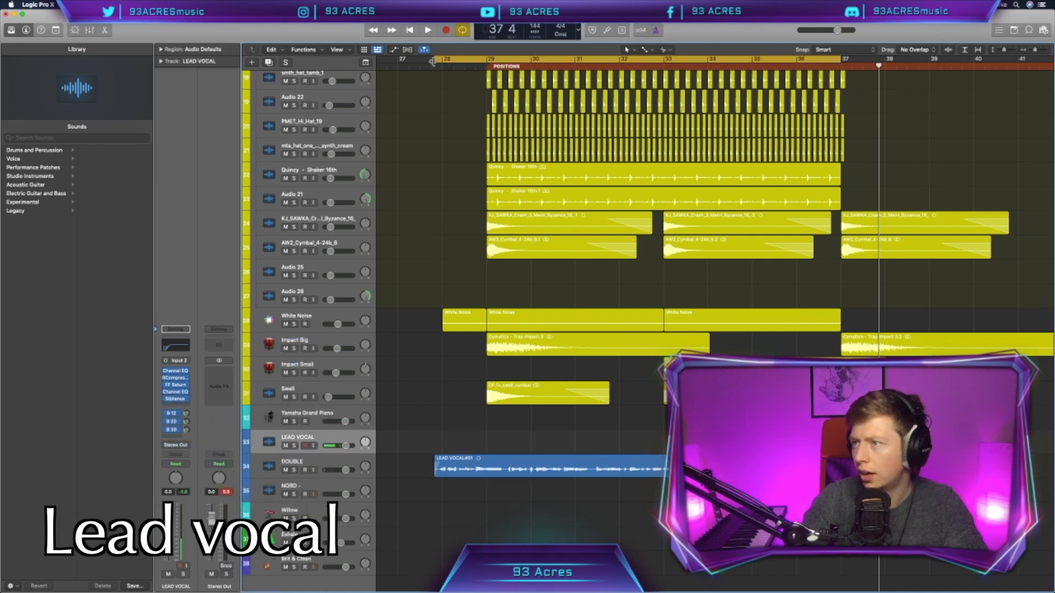
Extend the cycle range to start at bar 27 and end past bar 39 for the LEAD VOCAL take
drag(442, 59, 398, 59)
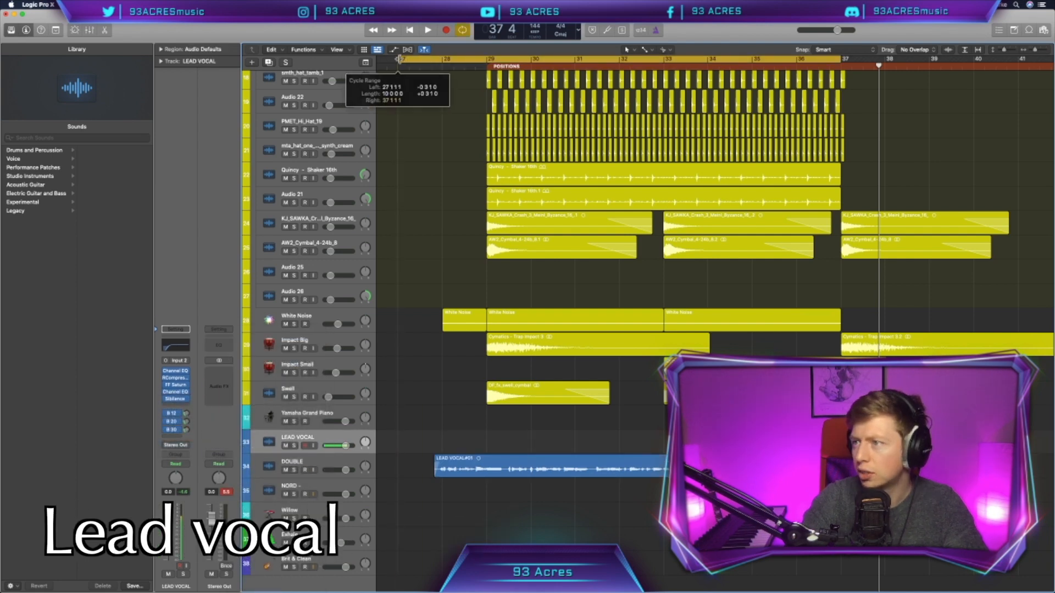
drag(839, 60, 961, 59)
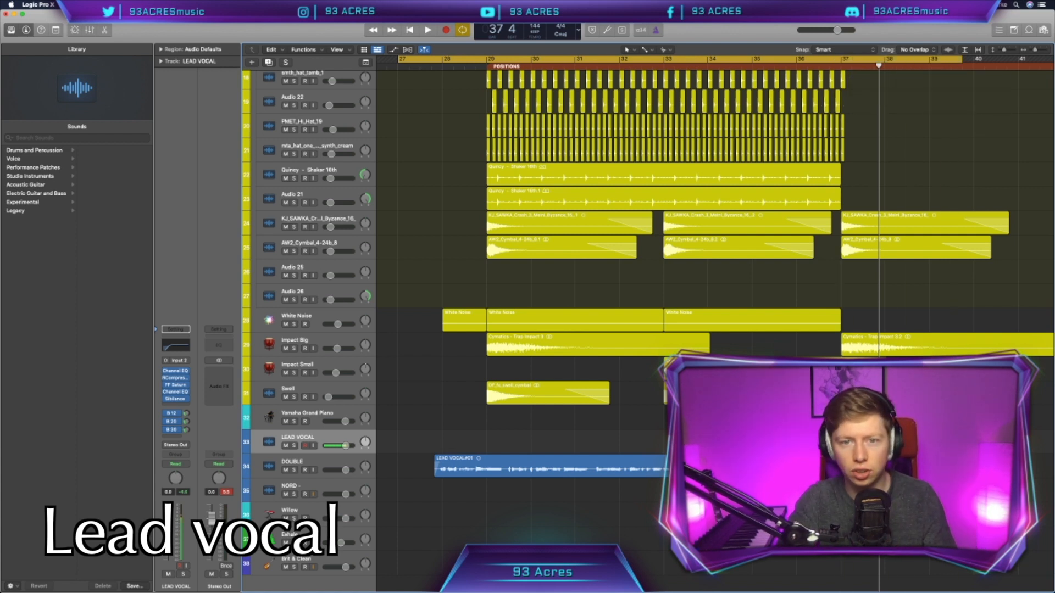
click(488, 517)
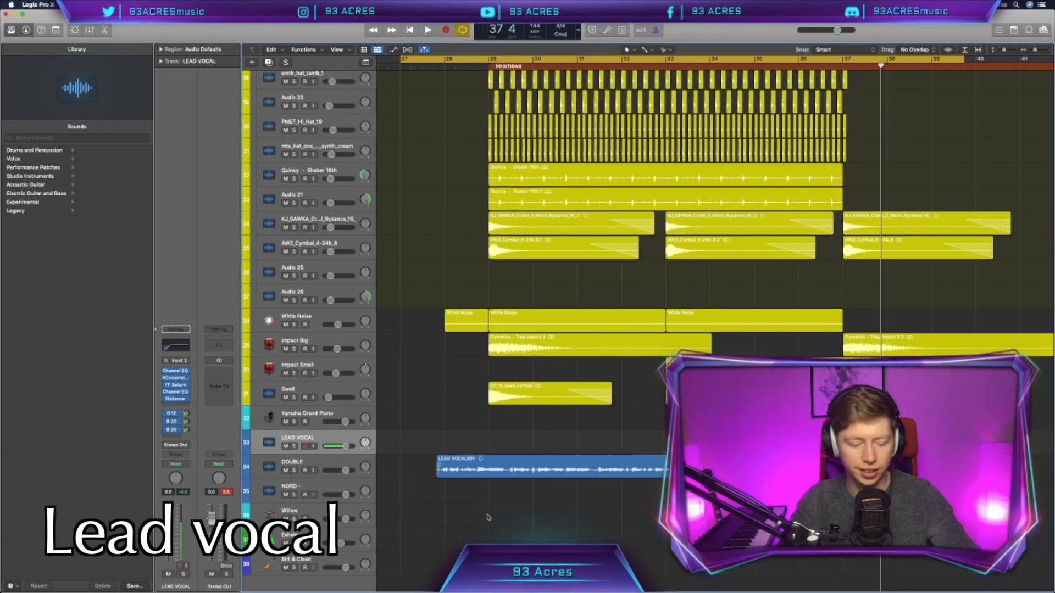
Record another full take on the LEAD VOCAL track from bar 27 and examine its opening notes in the Flex Pitch editor
key(r)
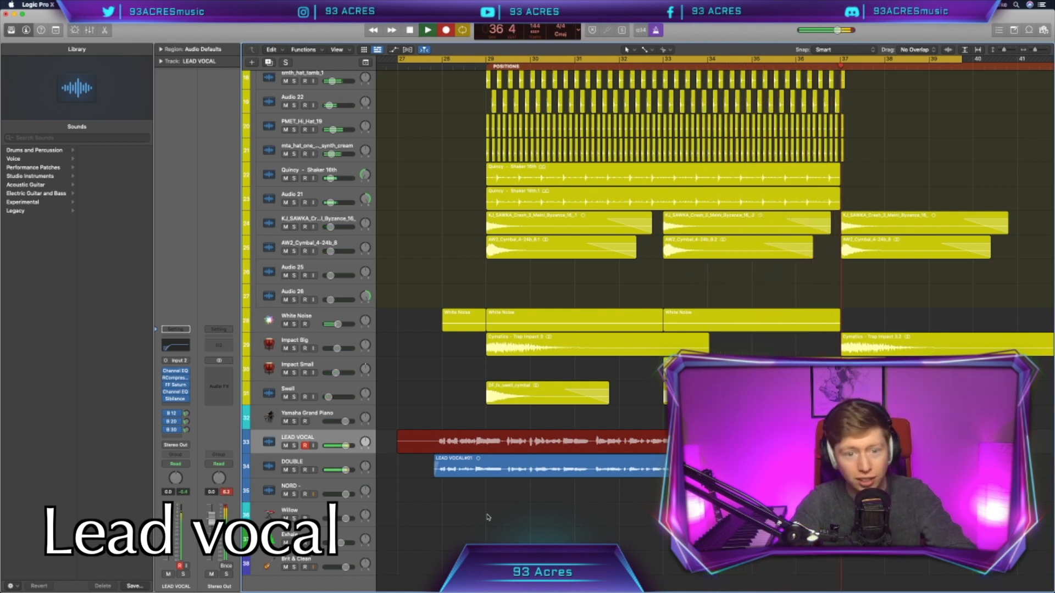
key(space)
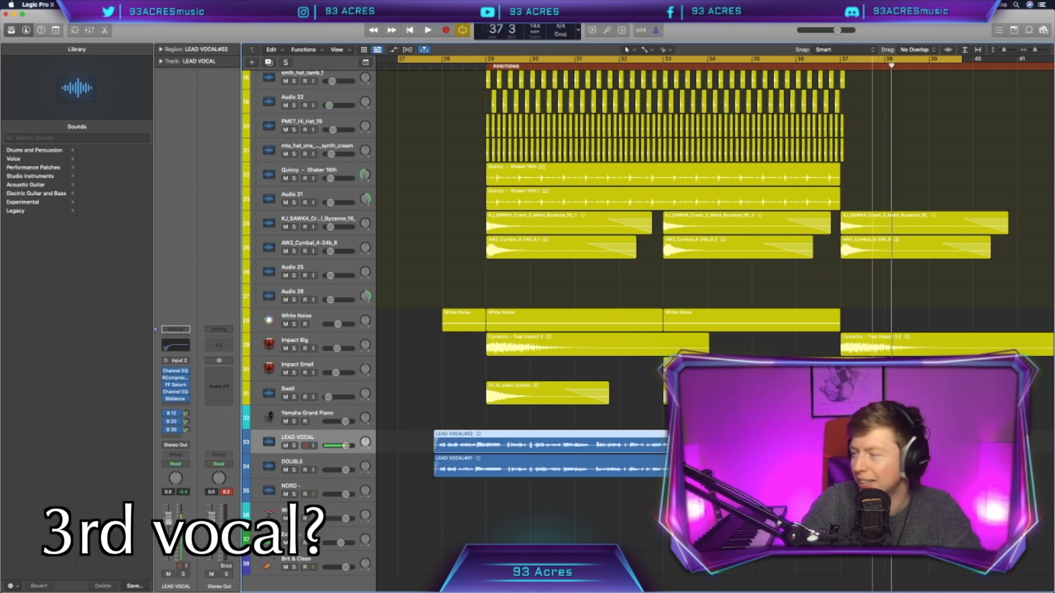
double_click(496, 445)
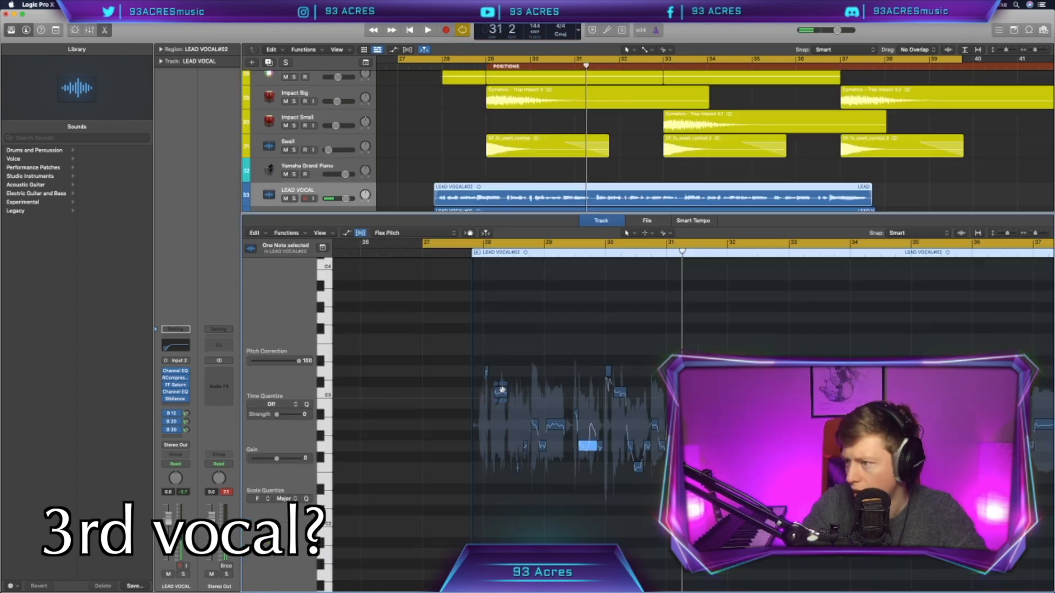
key(super+Right)
key(super+Right)
scroll(502, 389, left, 6)
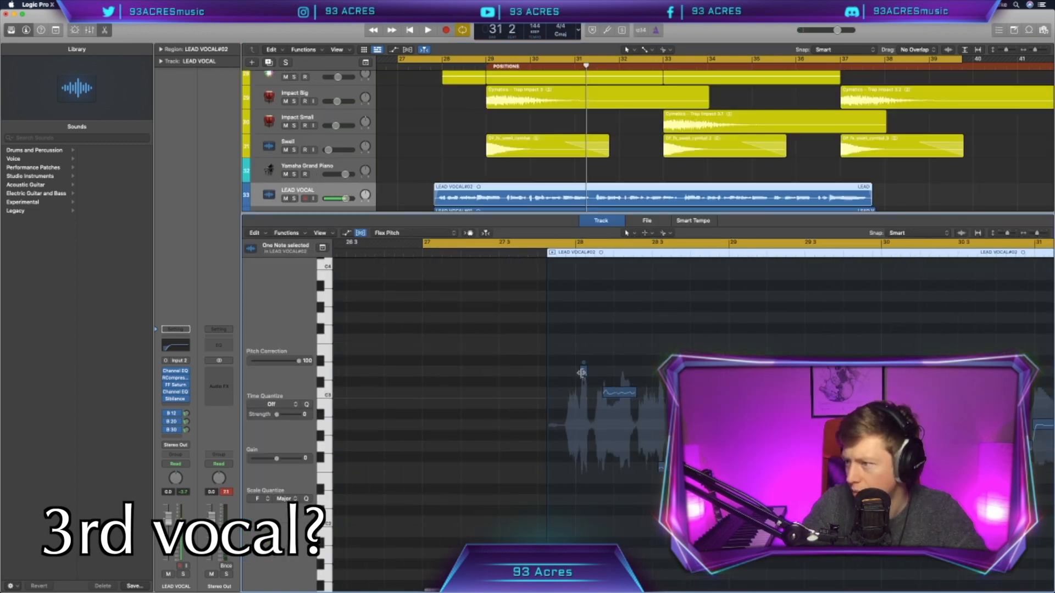
key(space)
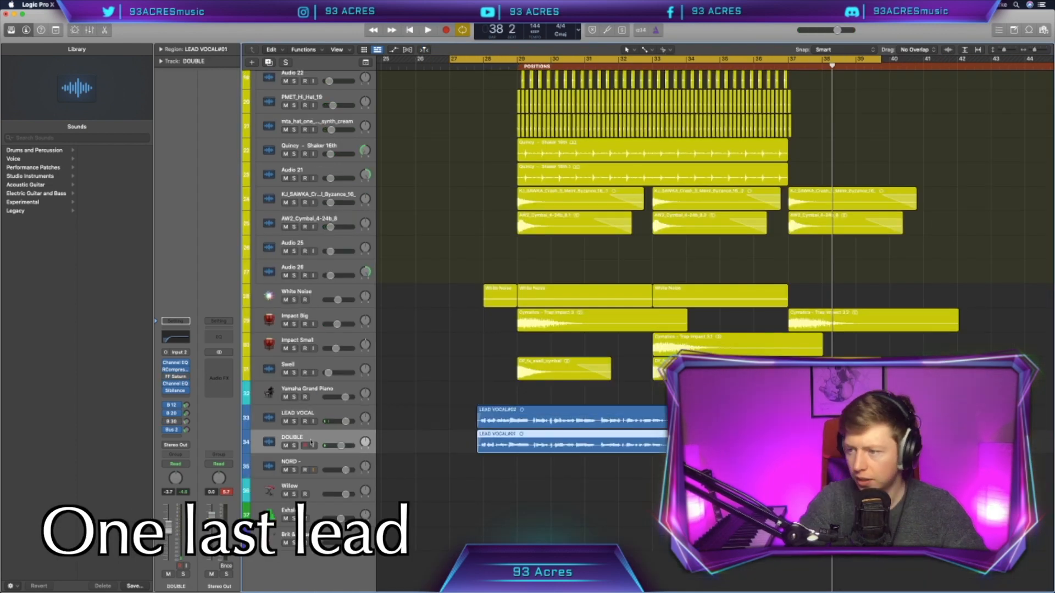
Add a TRIPLE track below DOUBLE and trim the start of the newly recorded LEAD VOCAL take to about 27 4 2
click(314, 457)
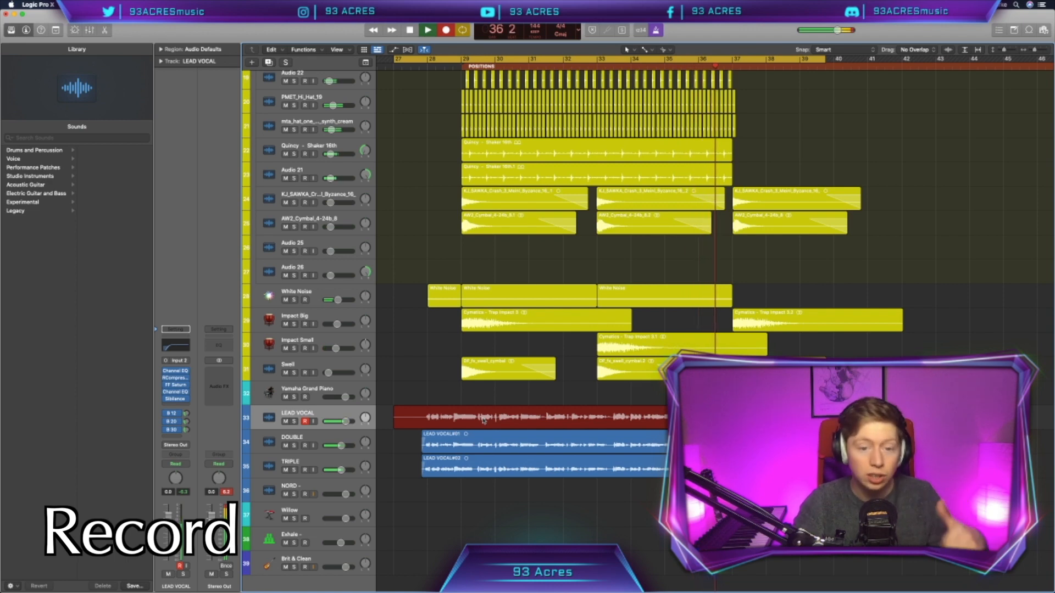
drag(394, 425, 421, 425)
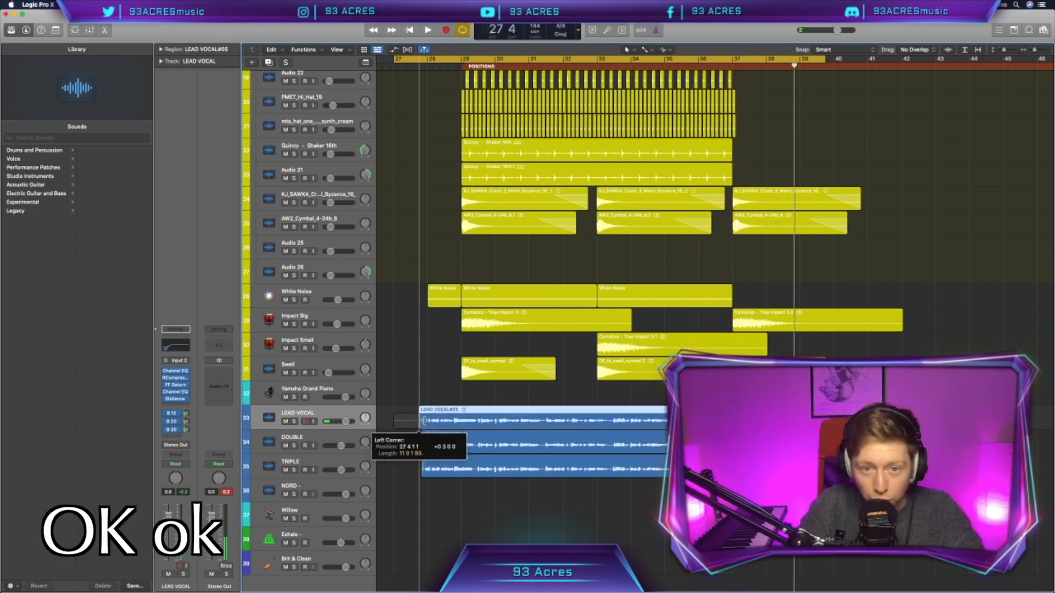
key(super+Right)
key(super+Right)
key(super+Right)
key(super+Right)
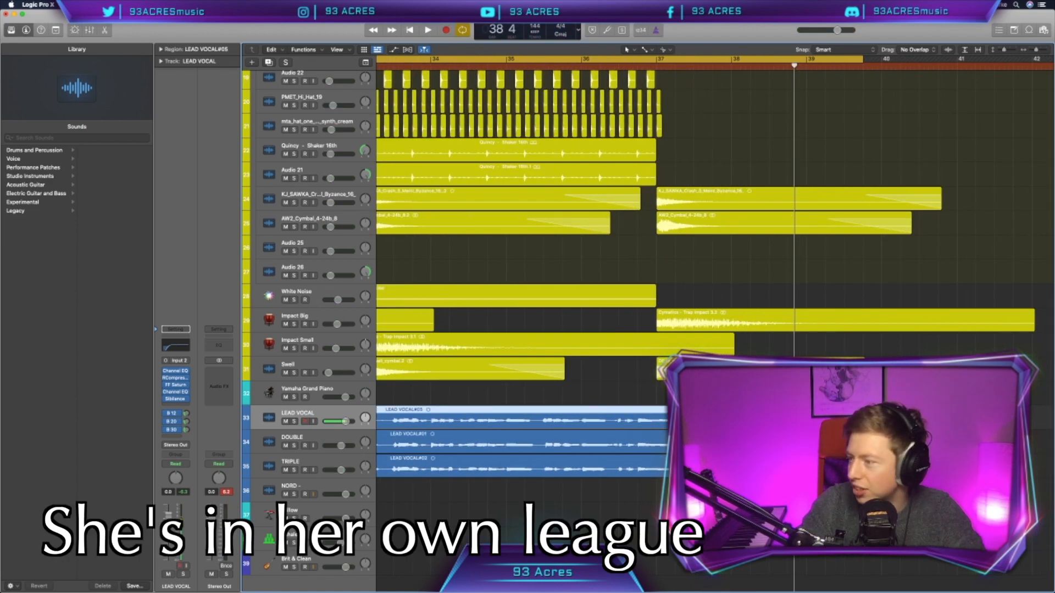
scroll(714, 219, left, 10)
scroll(595, 426, right, 2)
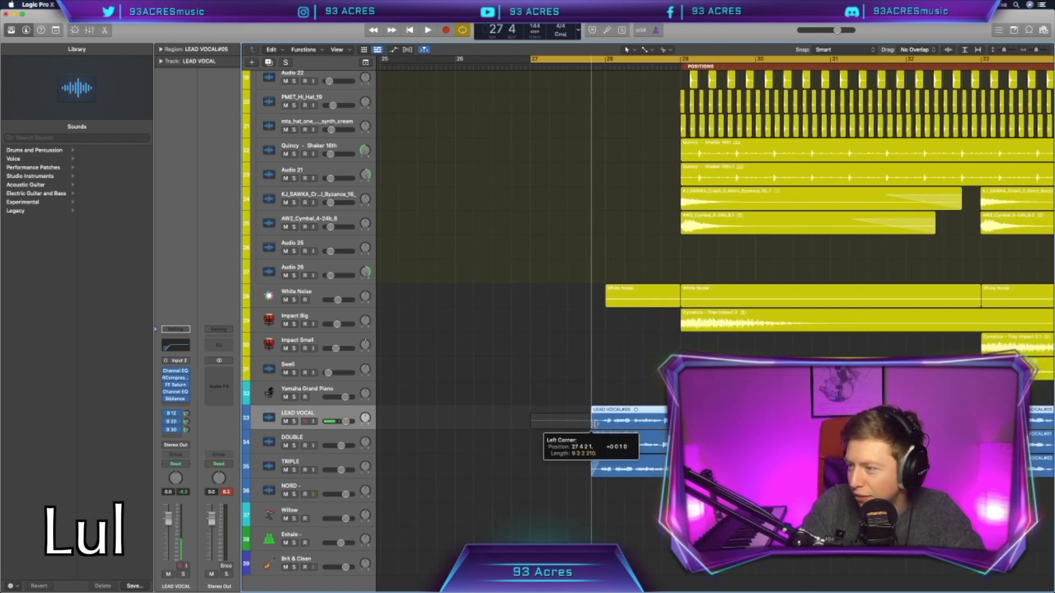
double_click(595, 421)
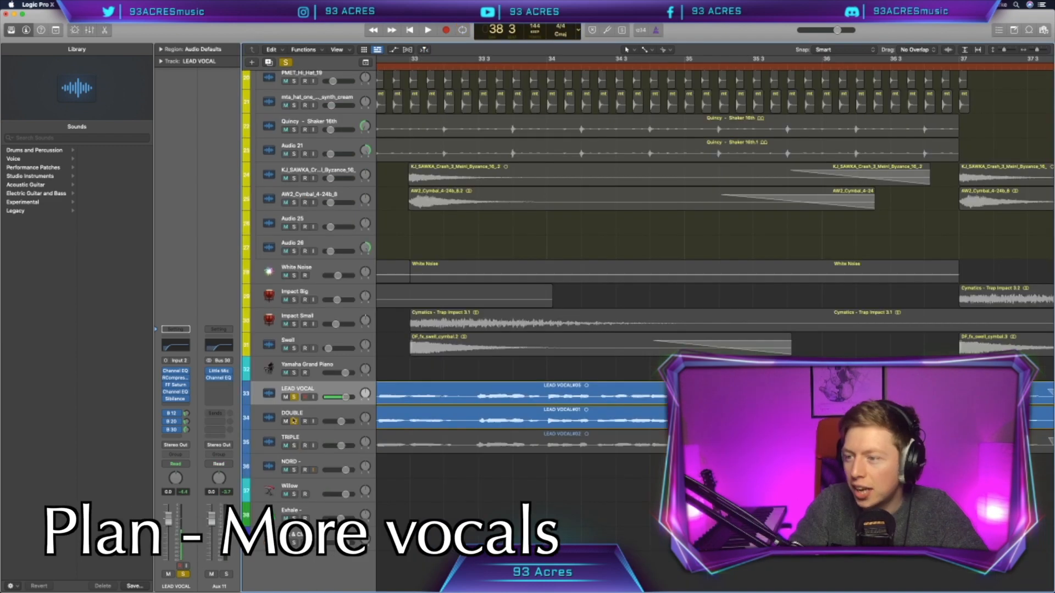
Unsolo the LEAD VOCAL track, then duplicate the TRIPLE track and name the copy HARMONY
click(295, 397)
click(319, 435)
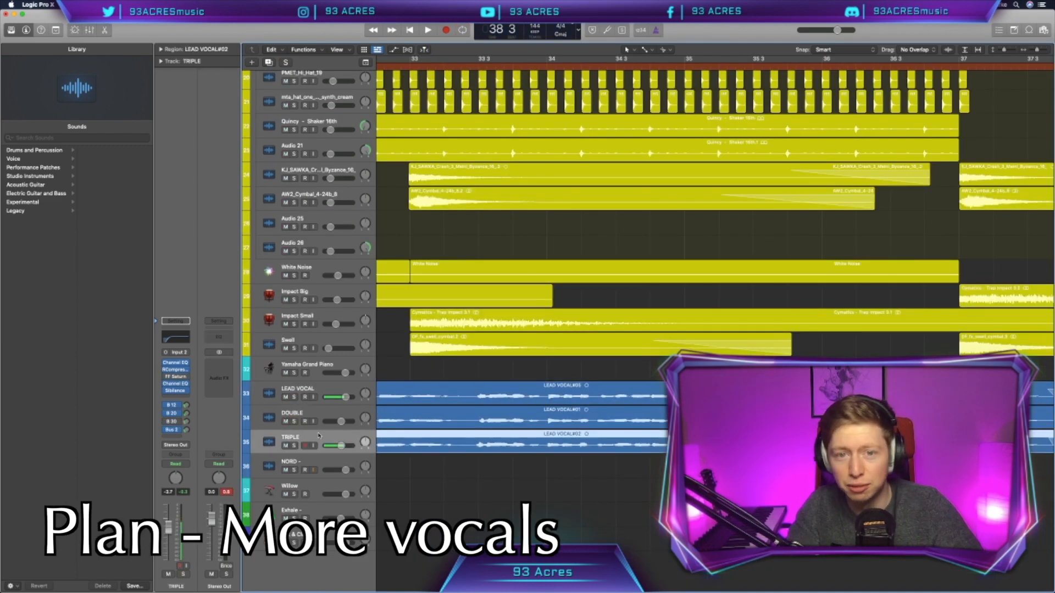
key(super+d)
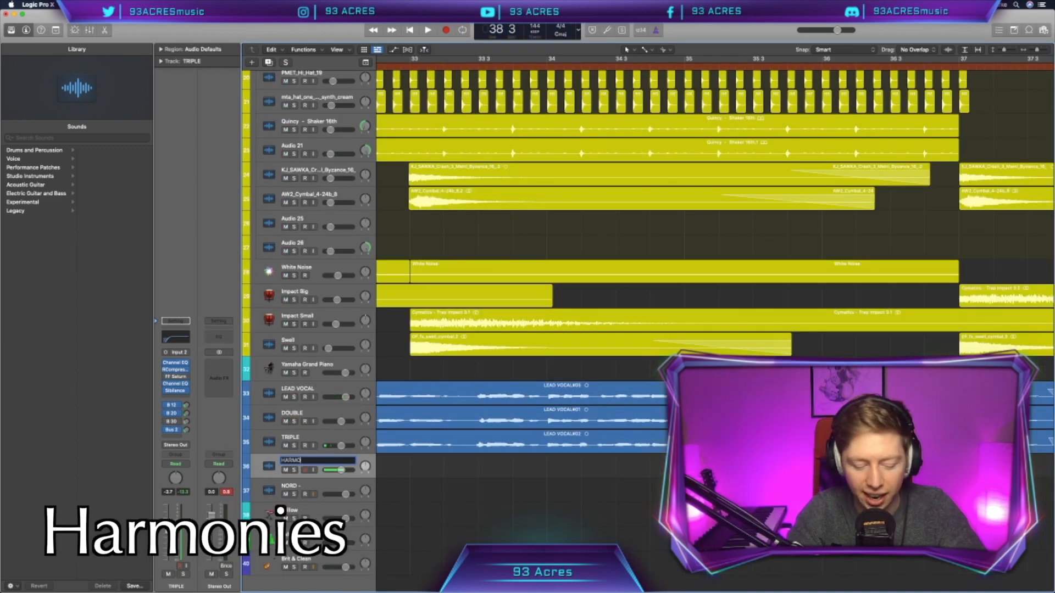
text(HARMONY)
key(Return)
scroll(460, 496, down, 6)
scroll(459, 497, left, 5)
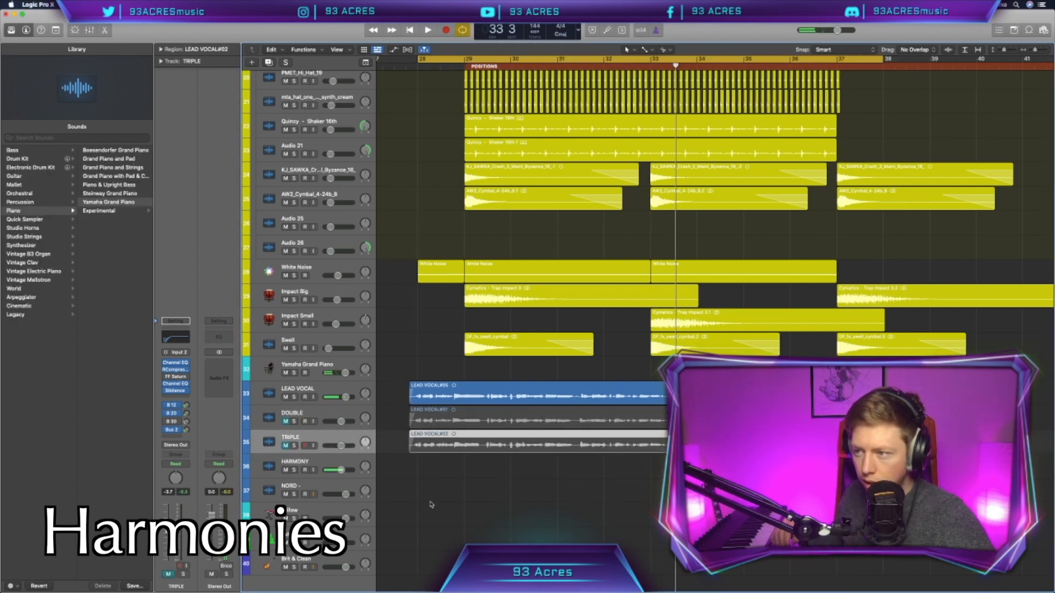
Record a take on the HARMONY track from bar 28 and open it in the Flex Pitch editor
key(Down)
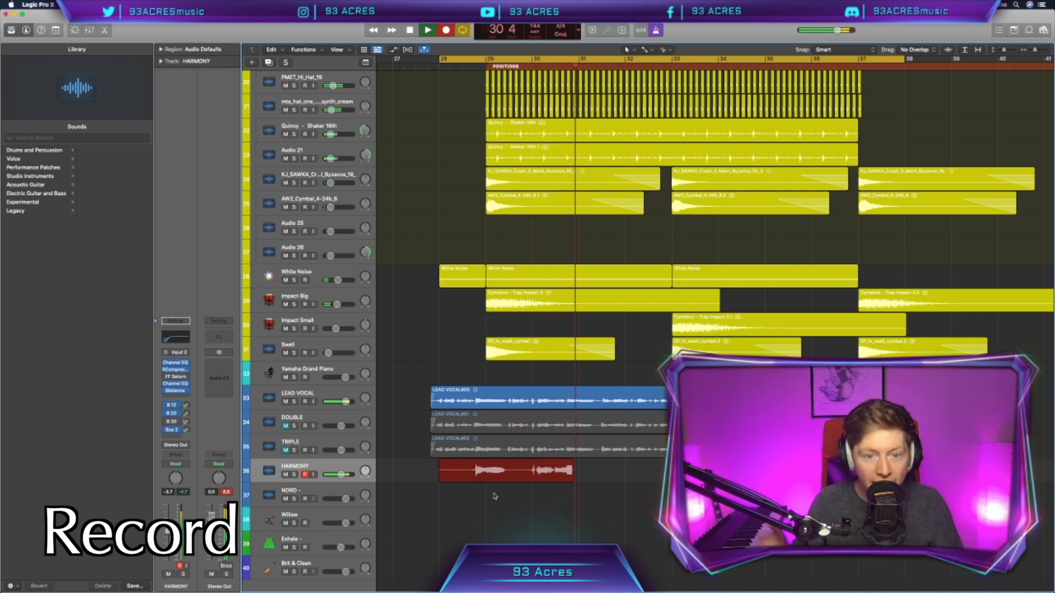
key(space)
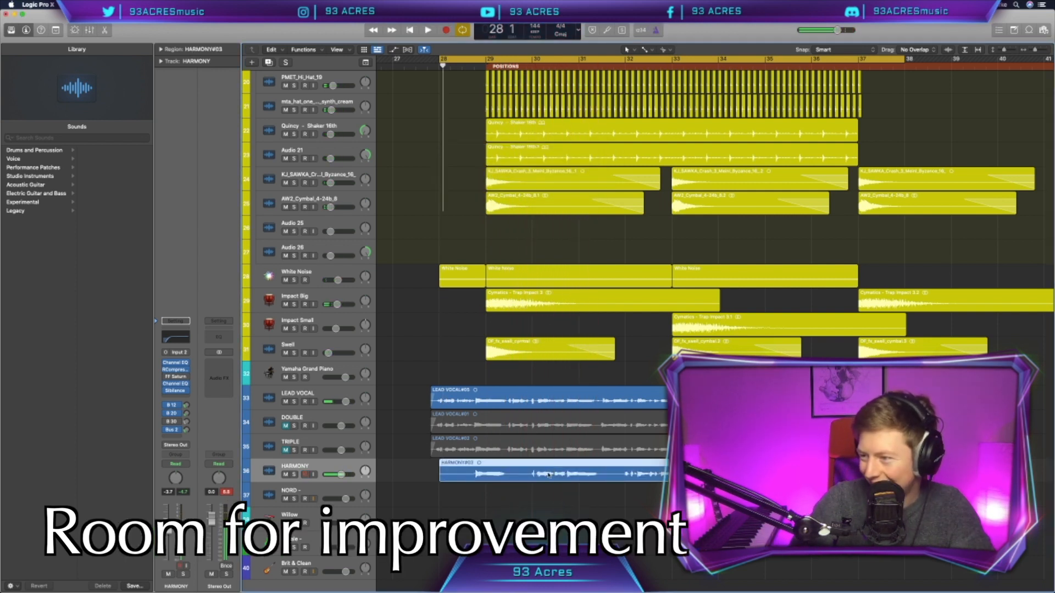
double_click(549, 475)
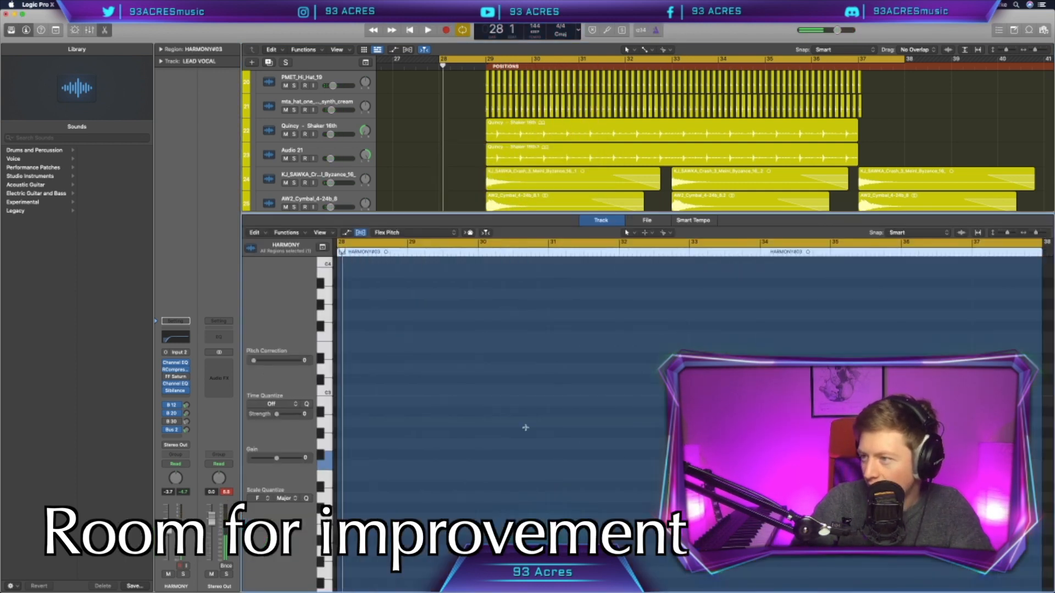
click(417, 237)
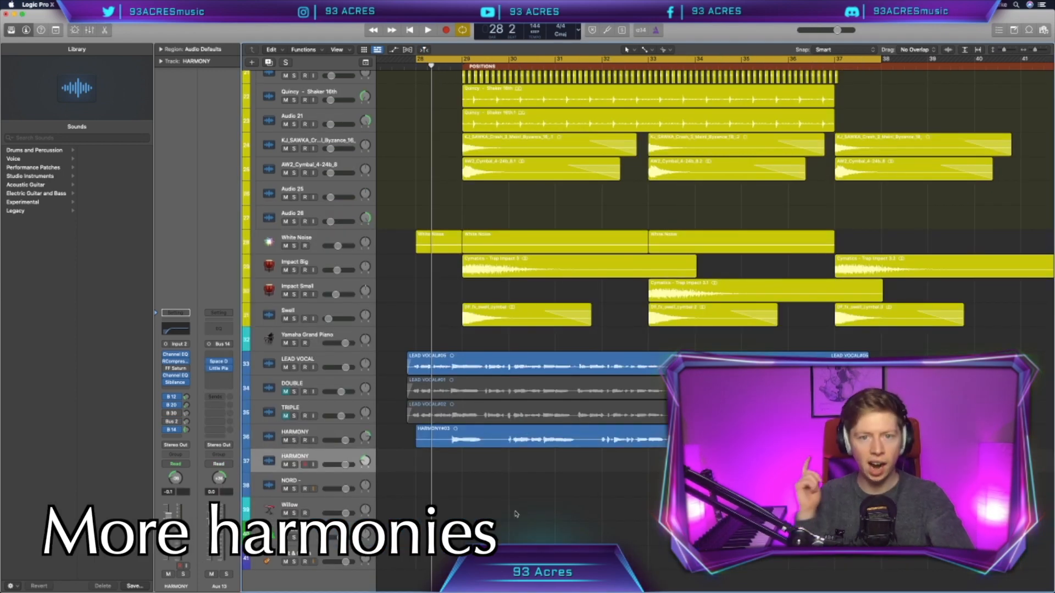
Record a take on the second HARMONY track from bar 28 and select all its notes in the Flex Pitch editor
key(r)
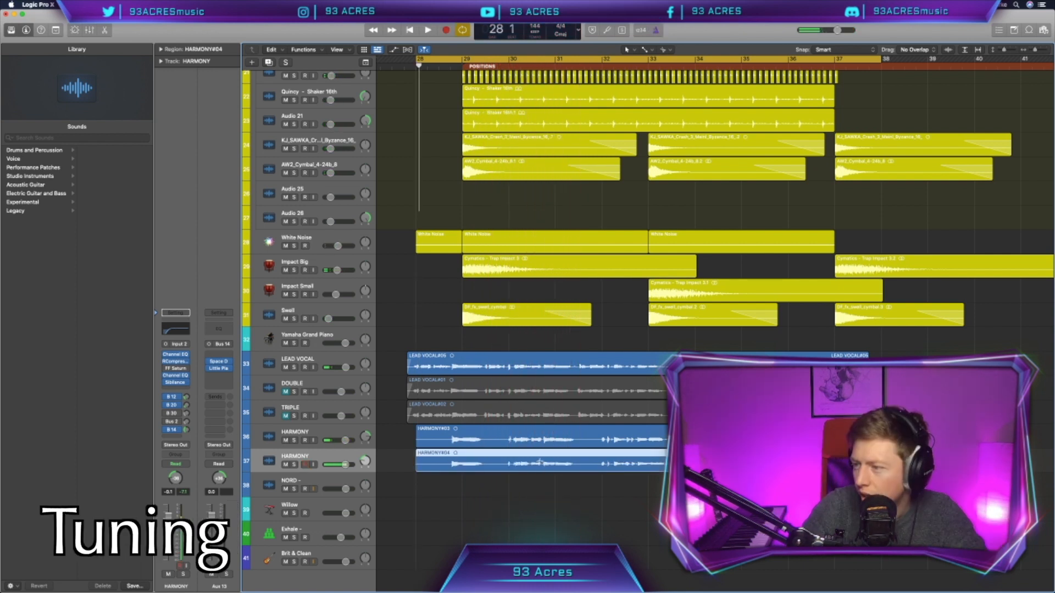
key(e)
click(385, 233)
click(428, 233)
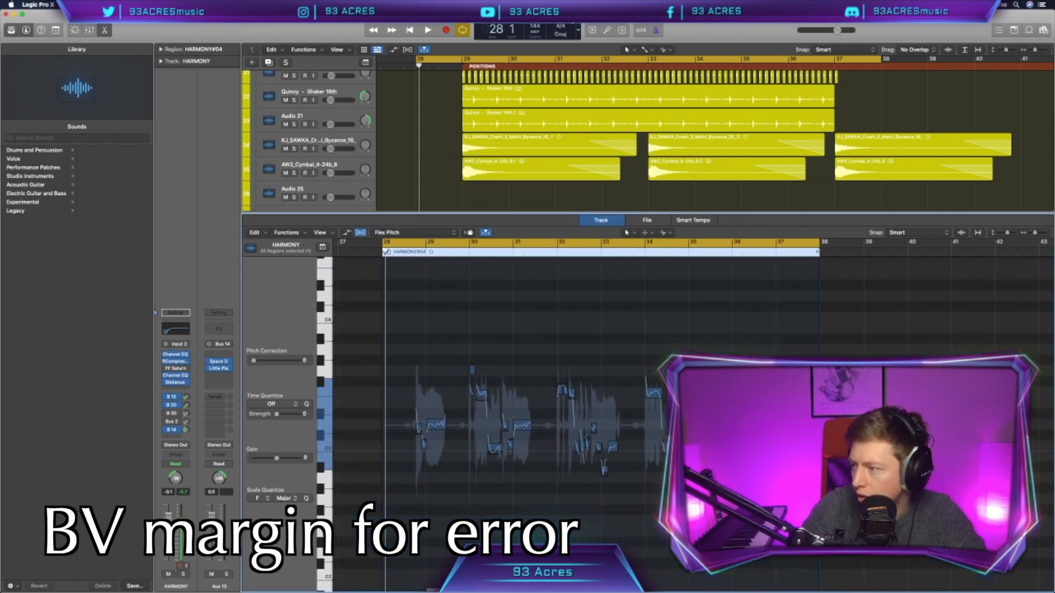
key(super+a)
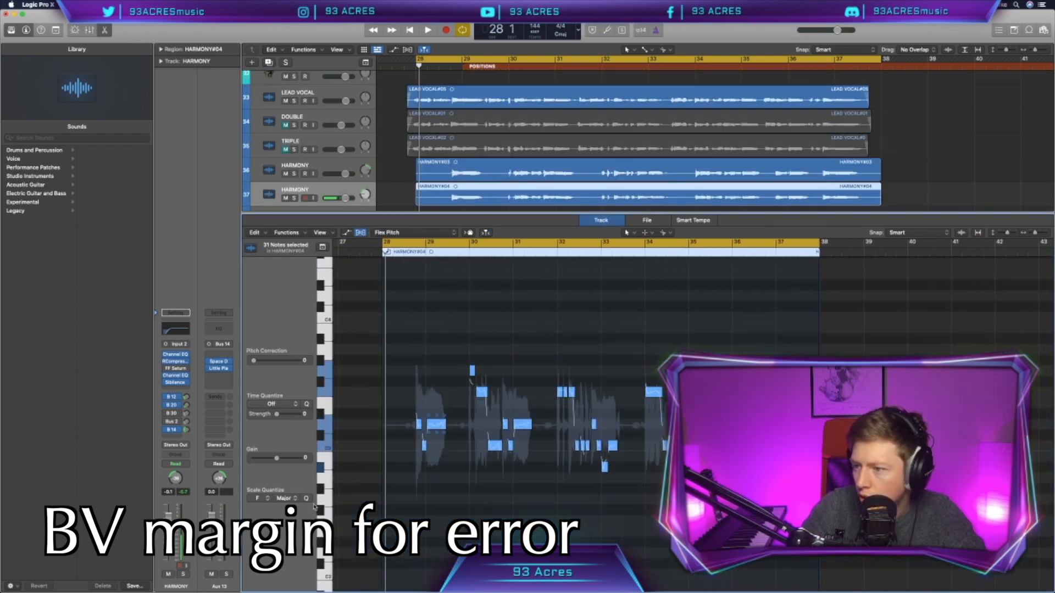